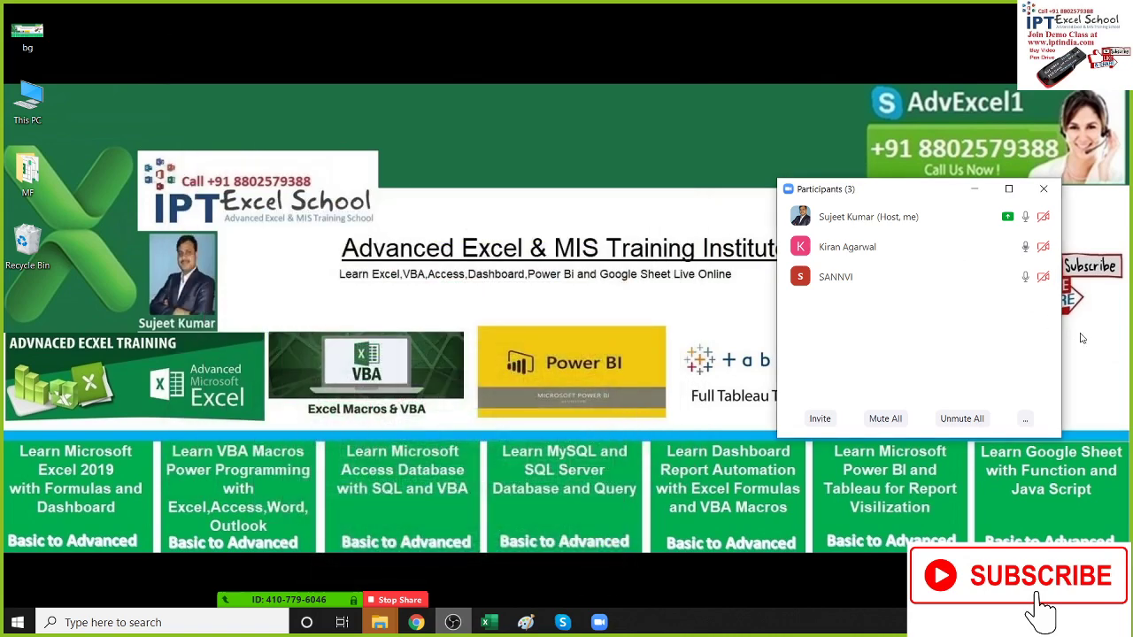
Check the Zoom participants' More options, then close the Participants panel.
left_click(1018, 247)
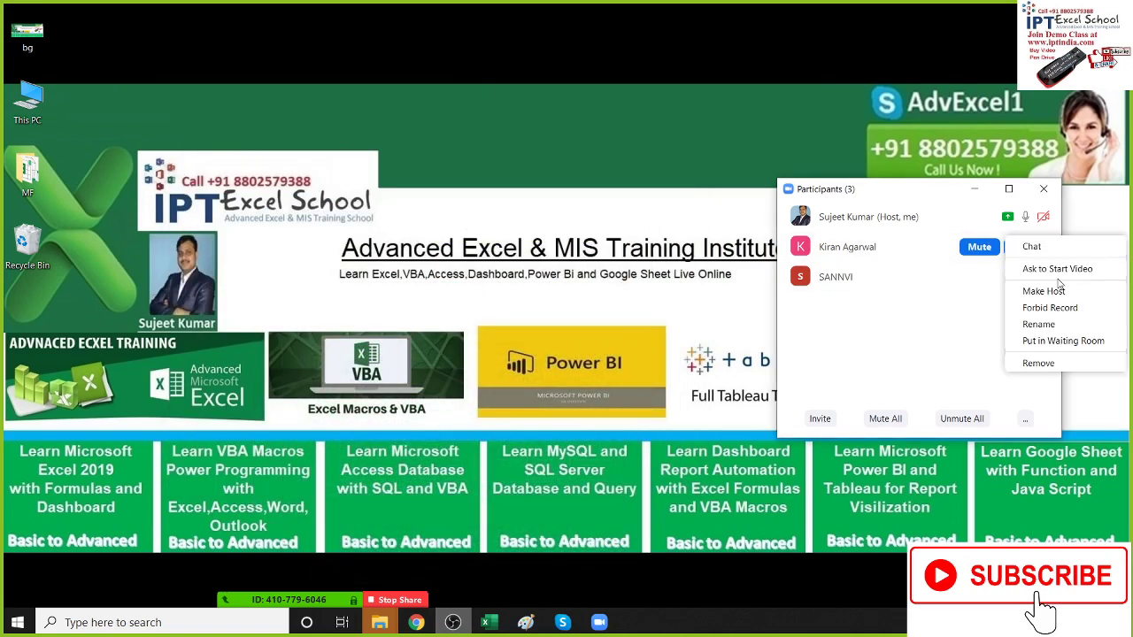
left_click(946, 331)
left_click(1010, 277)
left_click(974, 348)
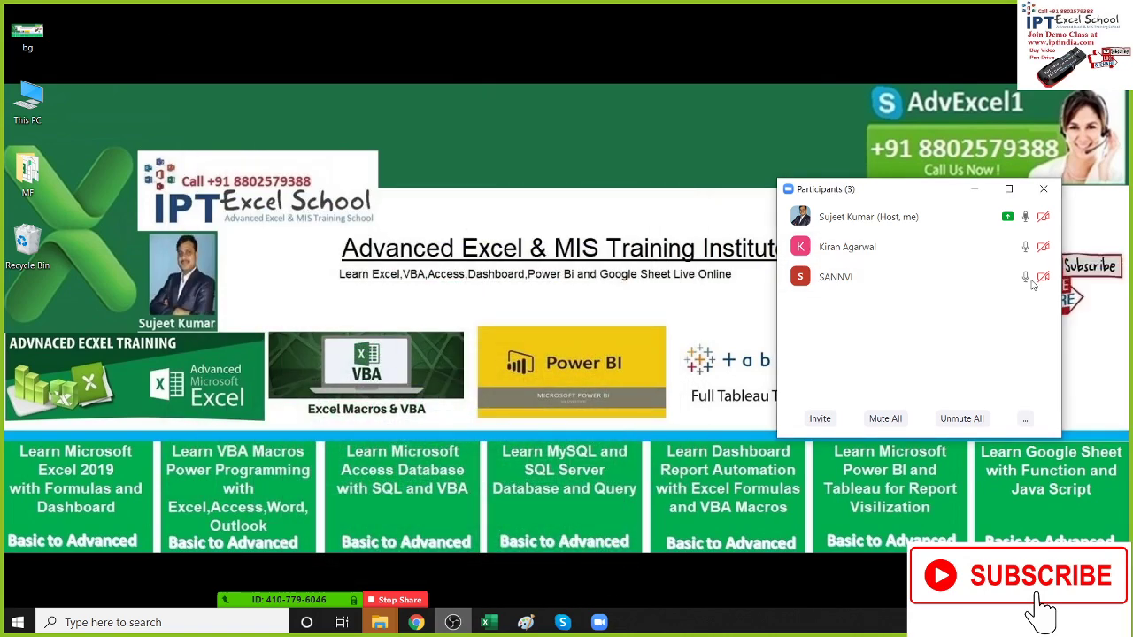
left_click(1043, 188)
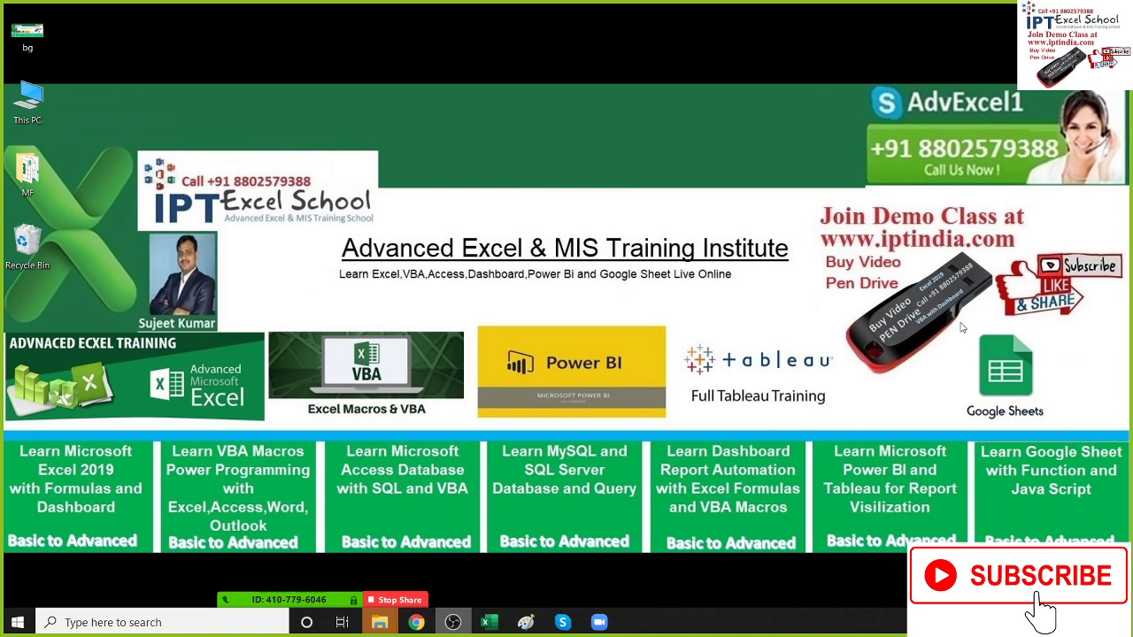
Bring the Event2 workbook forward and look over the Sheet1 student list cells.
left_click(486, 623)
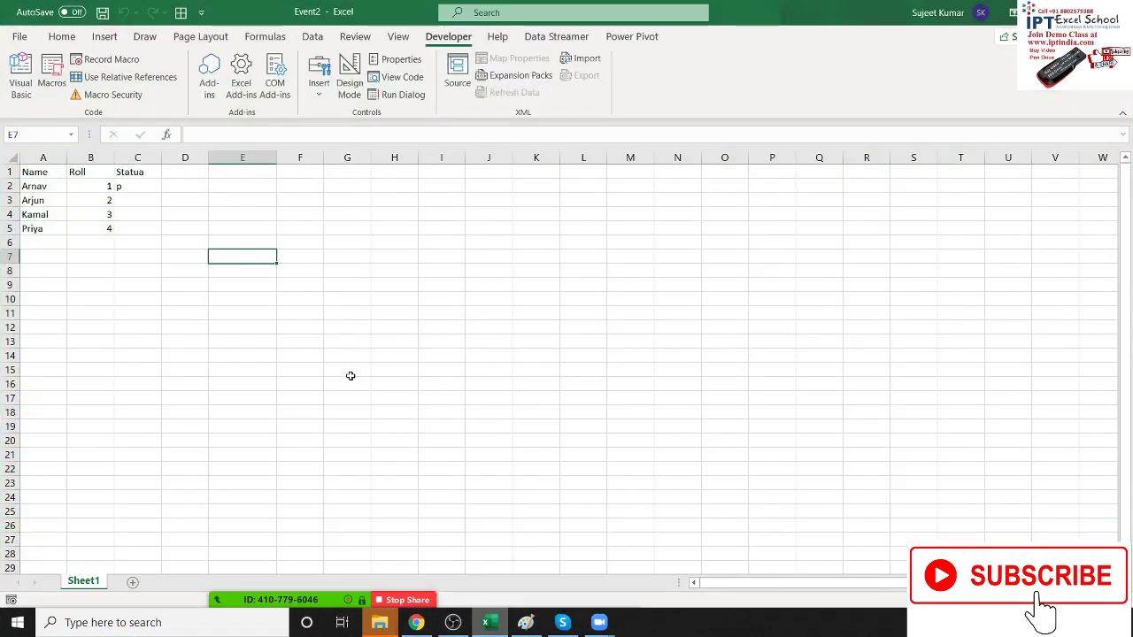
left_click(175, 477)
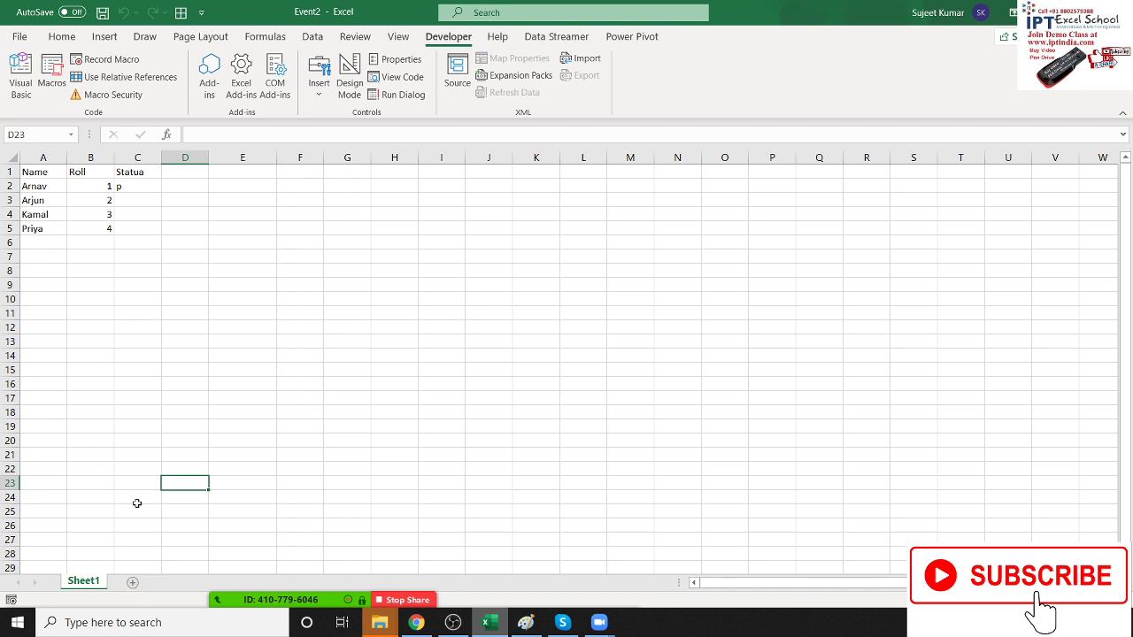
left_click(143, 388)
left_click(160, 467)
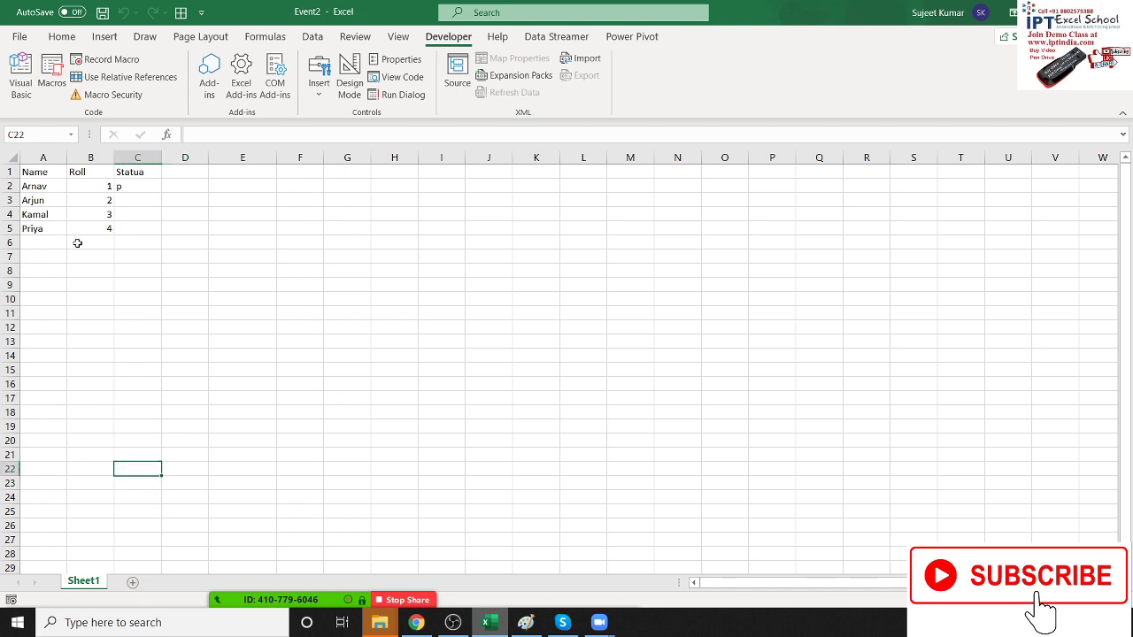
Insert a new worksheet, Sheet2, and switch to it.
left_click(129, 583)
left_click(86, 582)
left_click(131, 582)
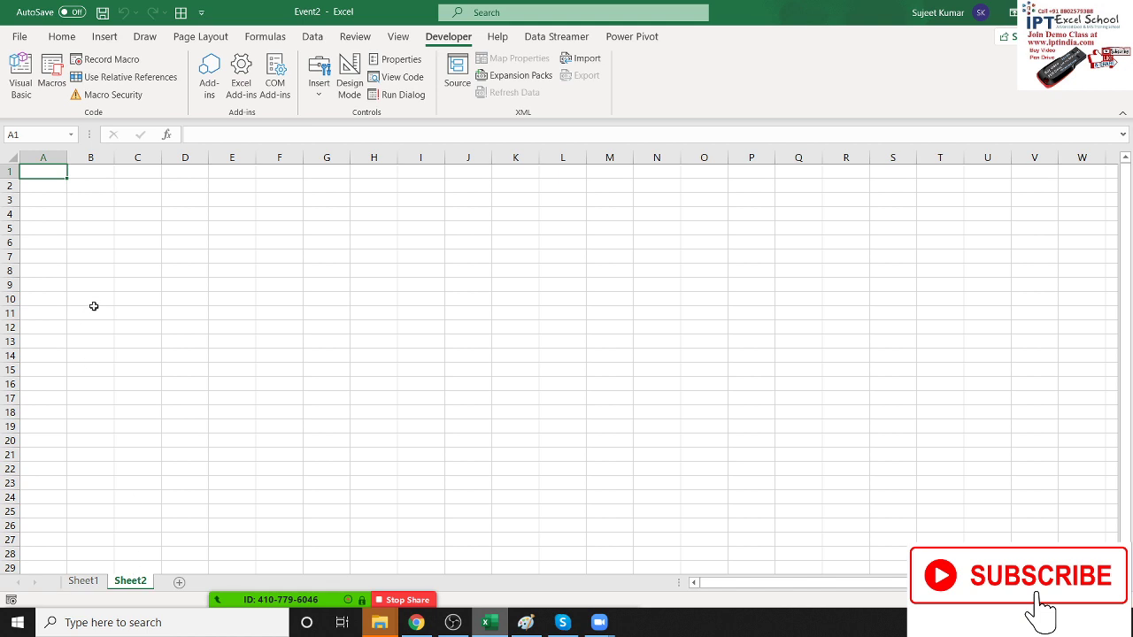
Enter the headers Name, Date and User in cells A1, B1 and C1 of Sheet2.
type("Nam")
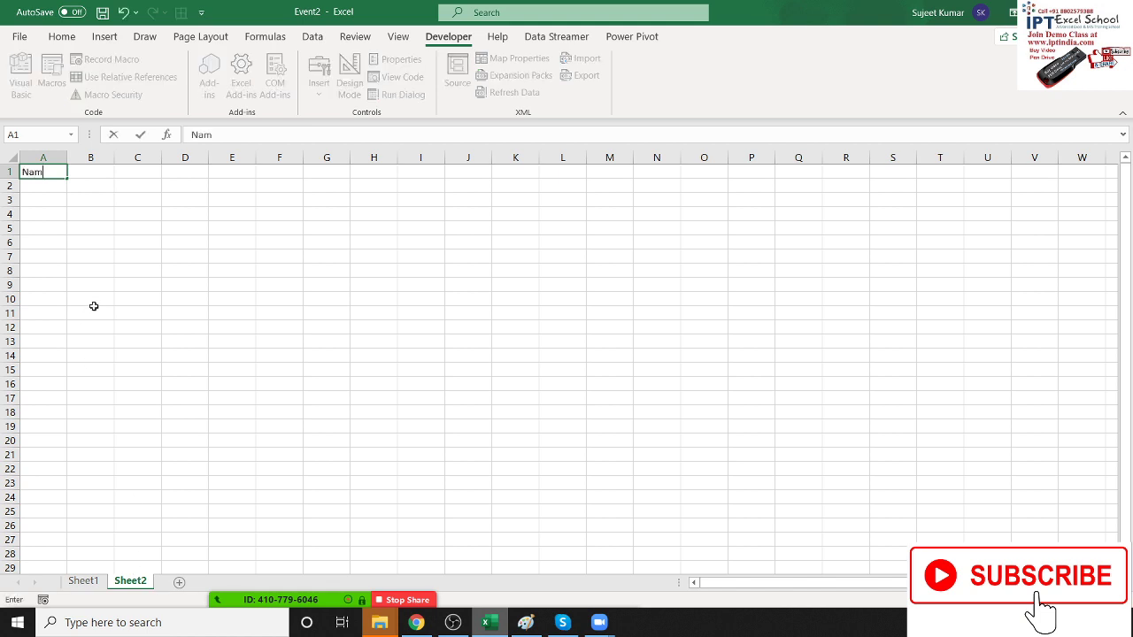
type("e")
key("Tab")
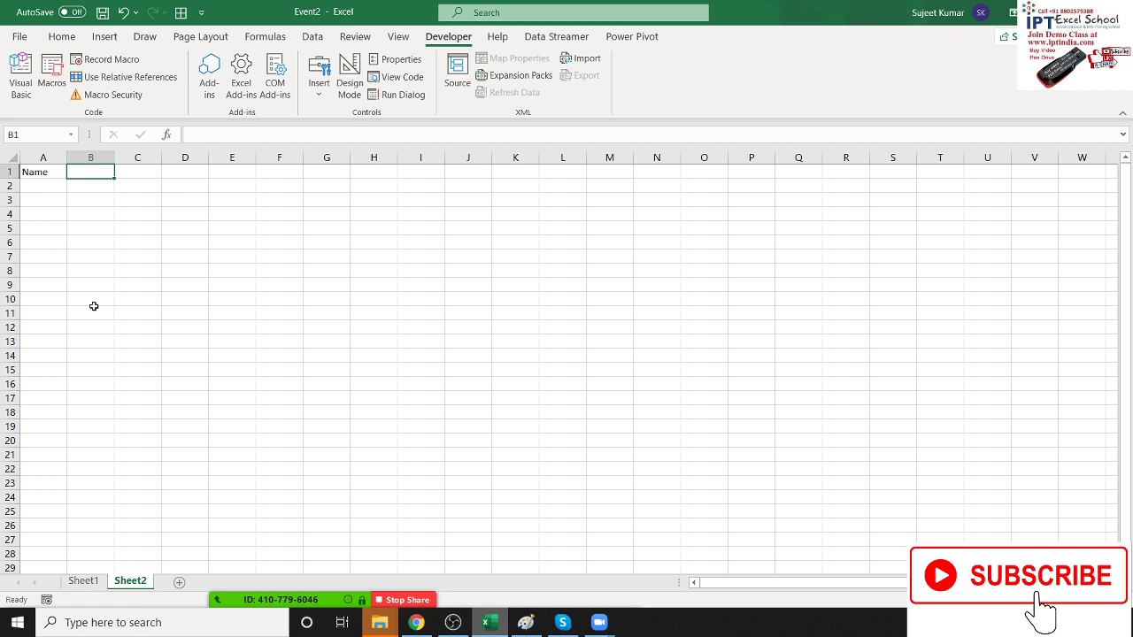
type("ID")
key("BackSpace")
key("BackSpace")
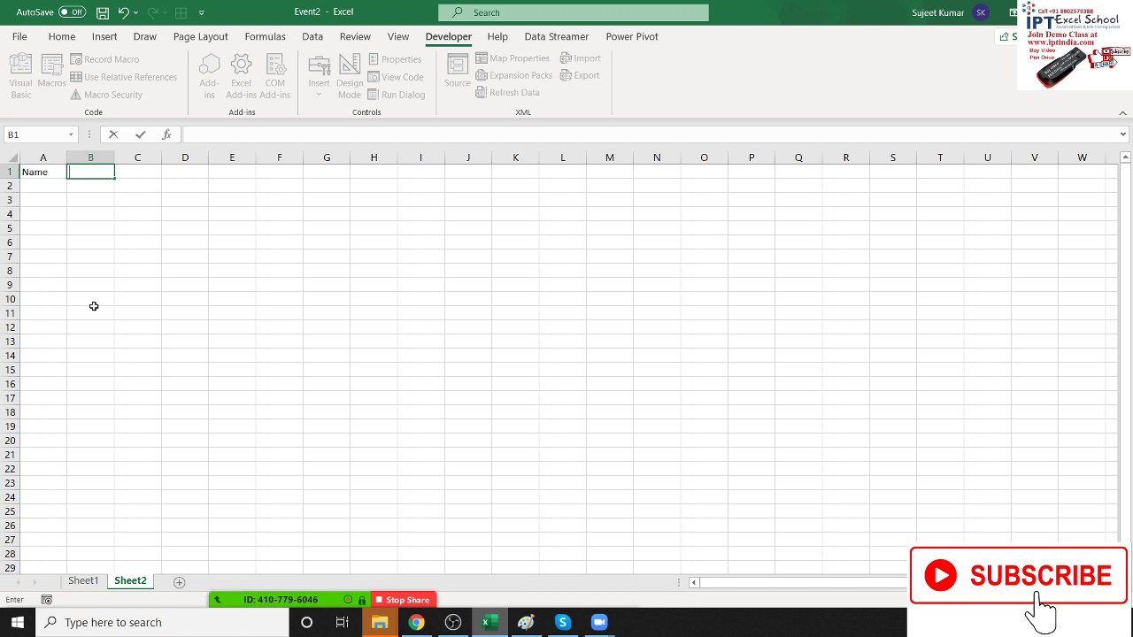
type("Date")
key("Tab")
type("User")
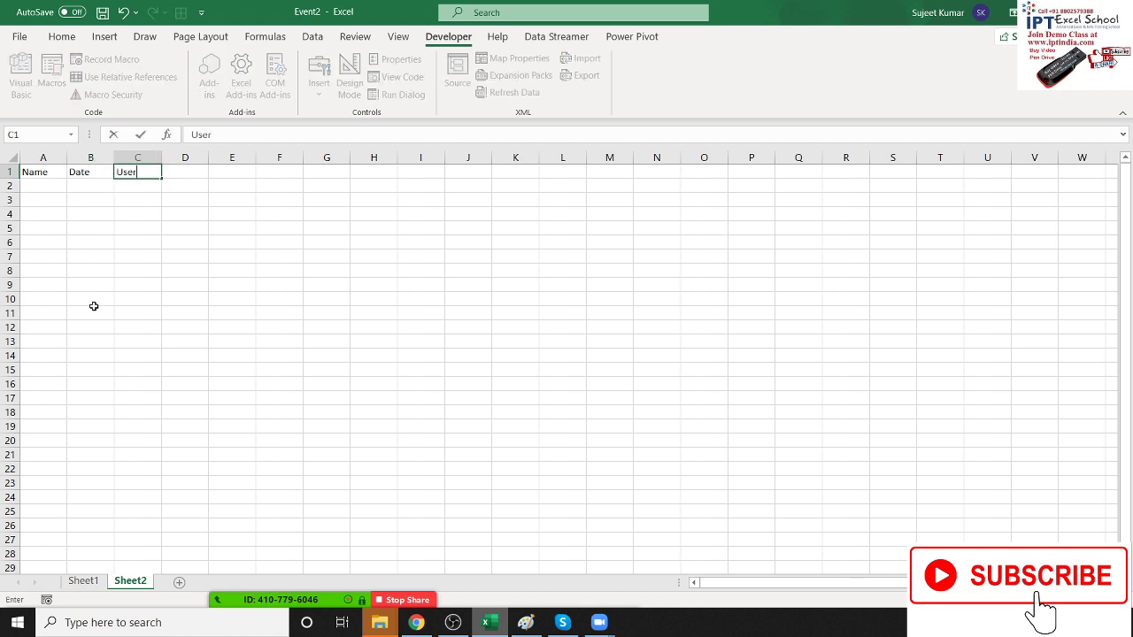
key("Return")
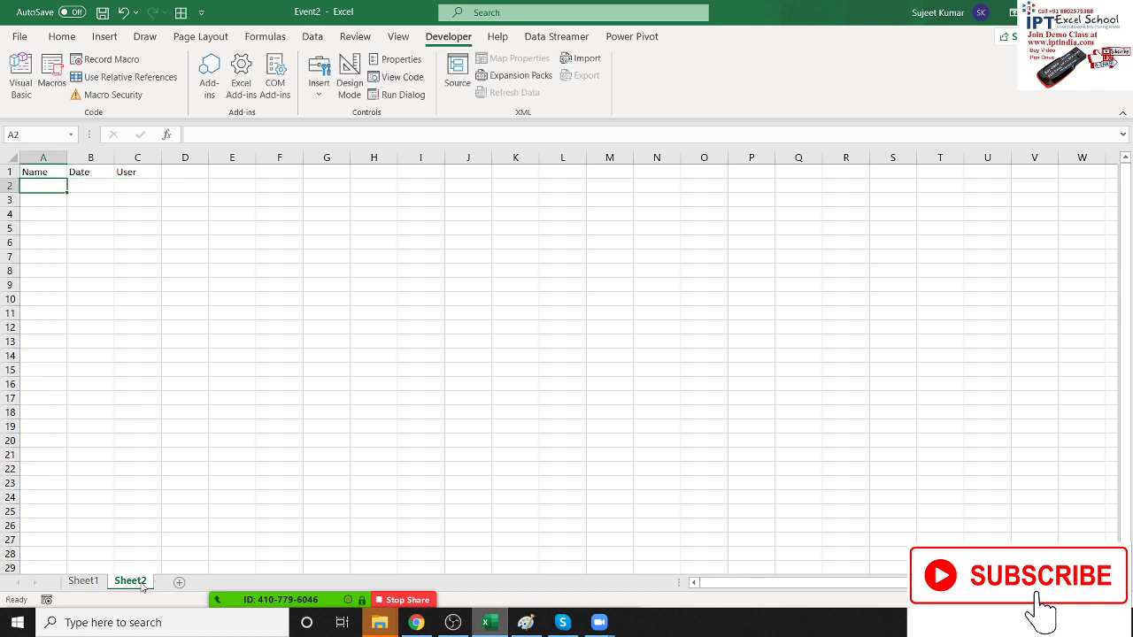
left_click(490, 624)
left_click(489, 624)
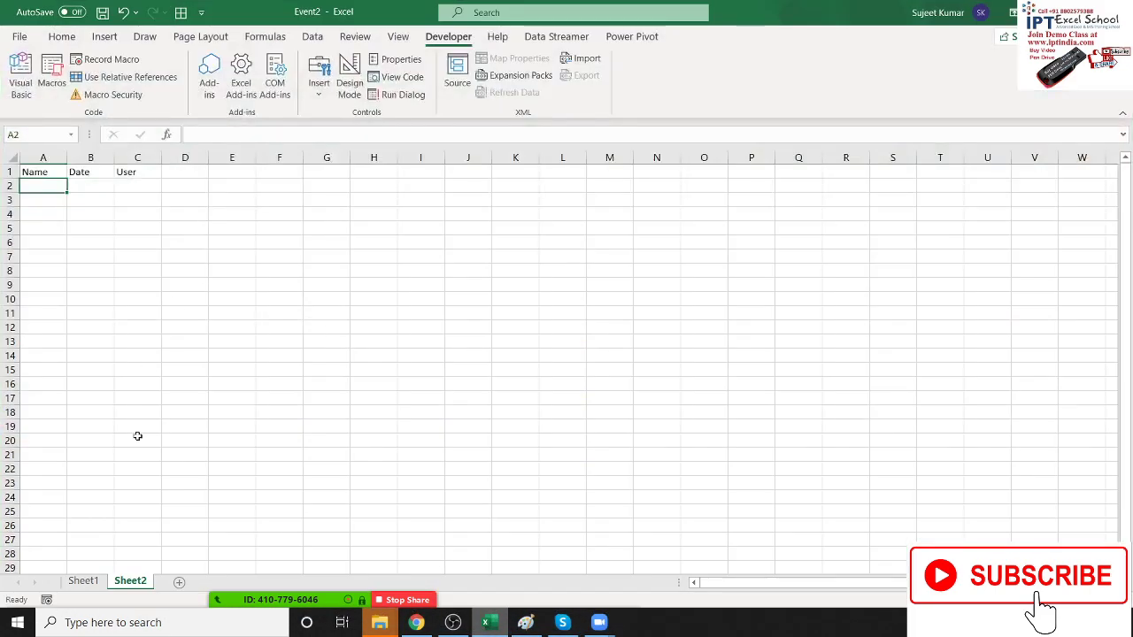
Open Sheet1's VBA code and review its EnableEvents line and Target C2:C5 check.
right_click(86, 581)
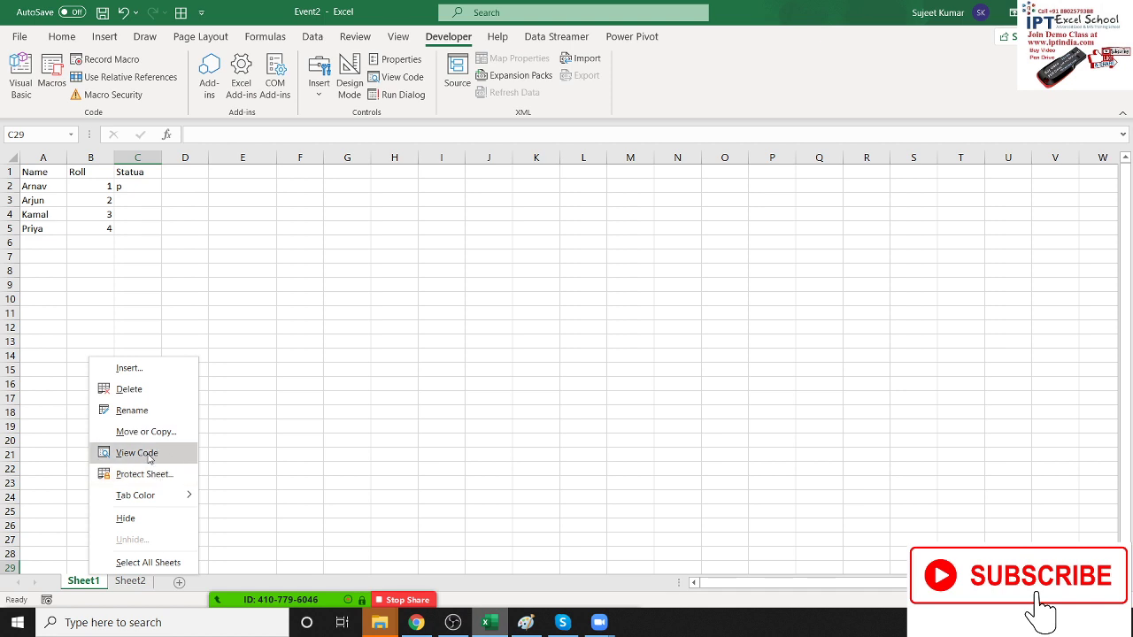
left_click(150, 456)
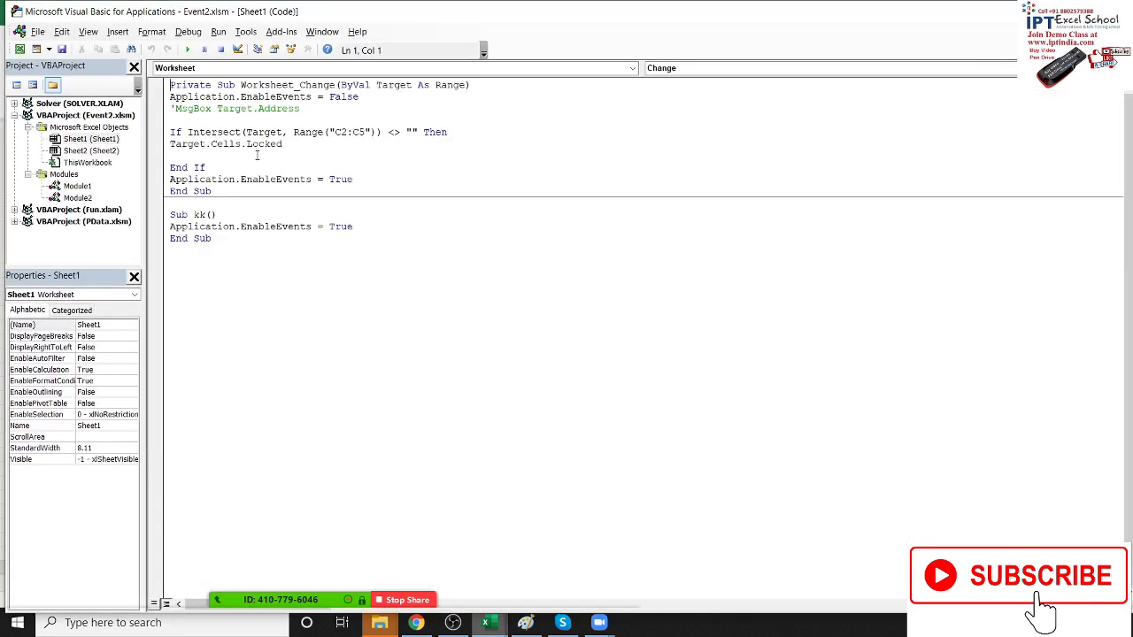
left_click(271, 96)
double_click(271, 96)
left_click(346, 97)
double_click(277, 133)
left_click_drag(299, 132, 380, 132)
left_click(392, 131)
key("Up")
Review the Target.Cells.Locked line, then open Sheet2's empty code window.
double_click(251, 145)
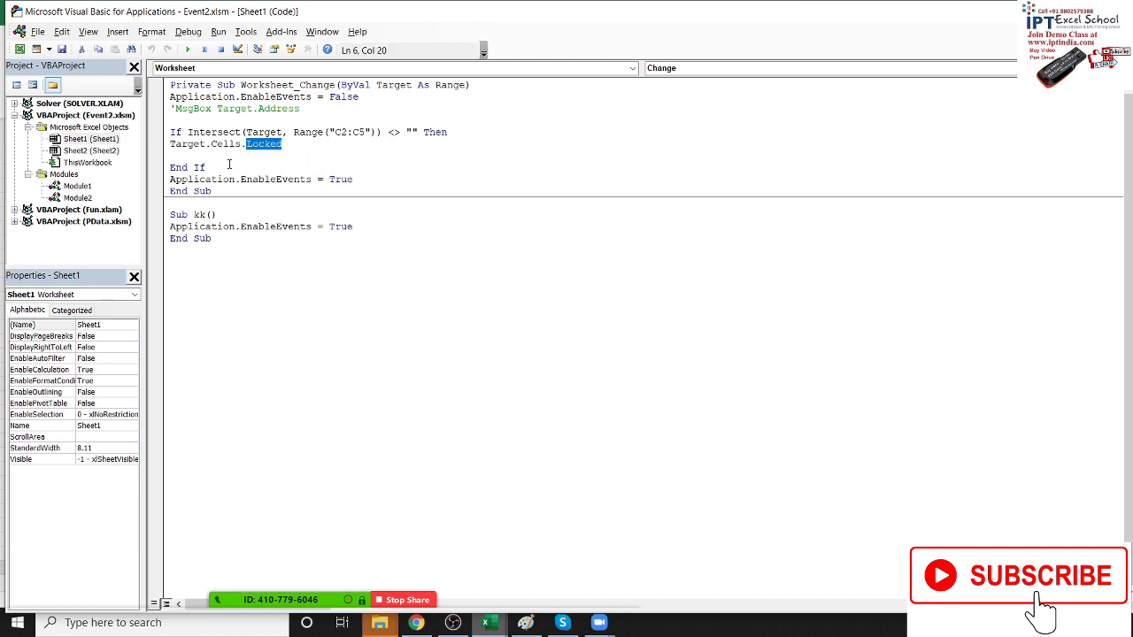
left_click(182, 152)
left_click_drag(172, 143, 316, 149)
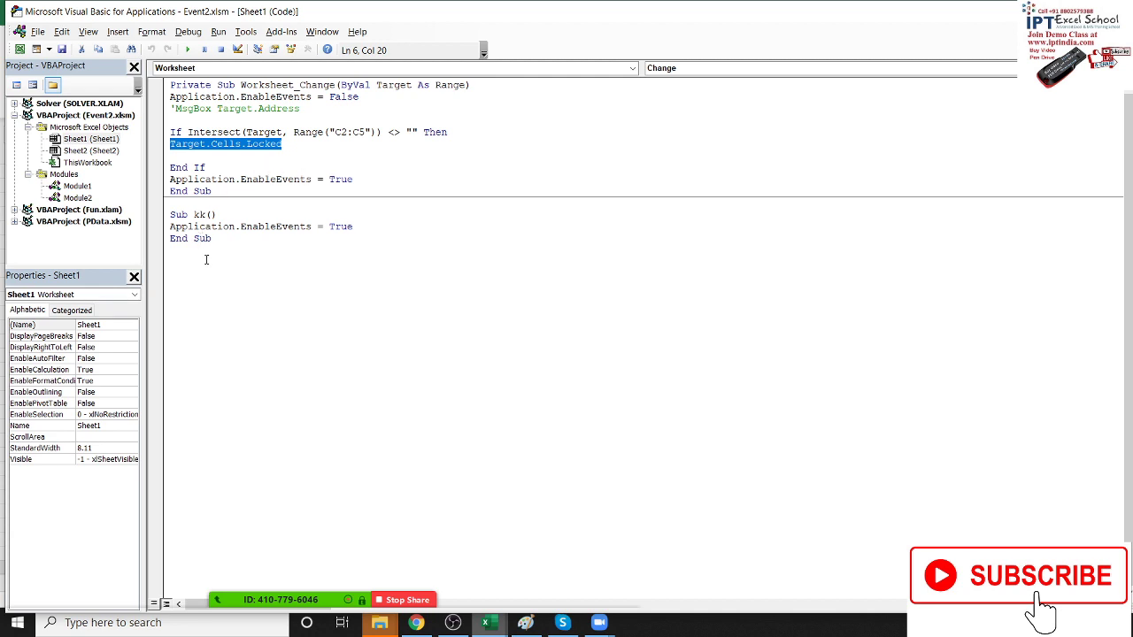
double_click(87, 152)
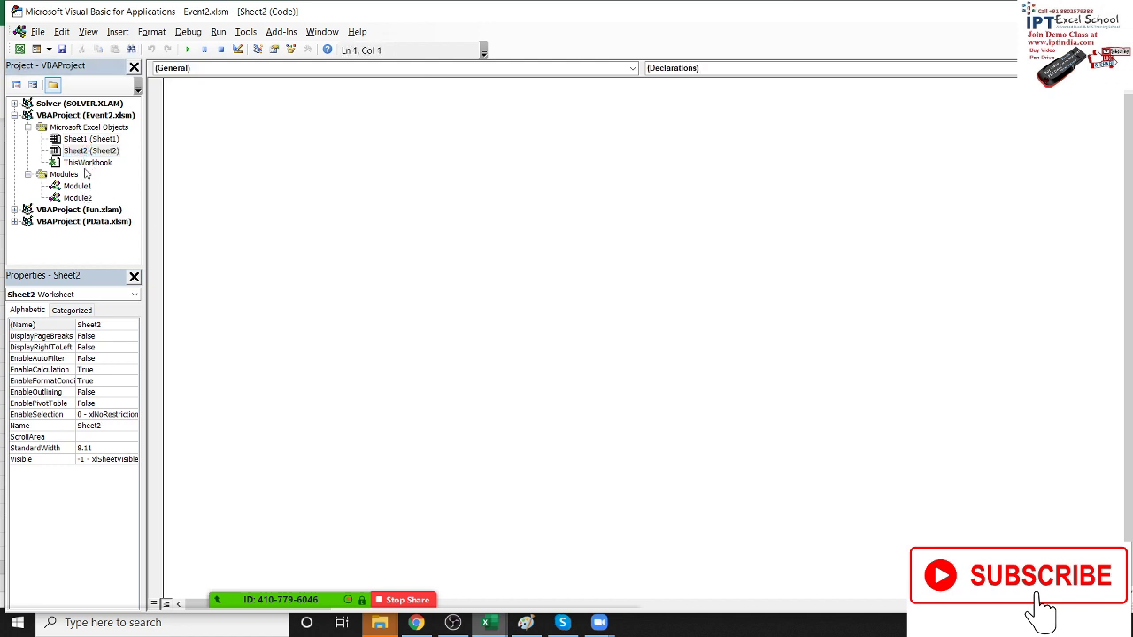
Add a Worksheet_Change event procedure to Sheet2's module via the Worksheet object.
left_click(91, 152)
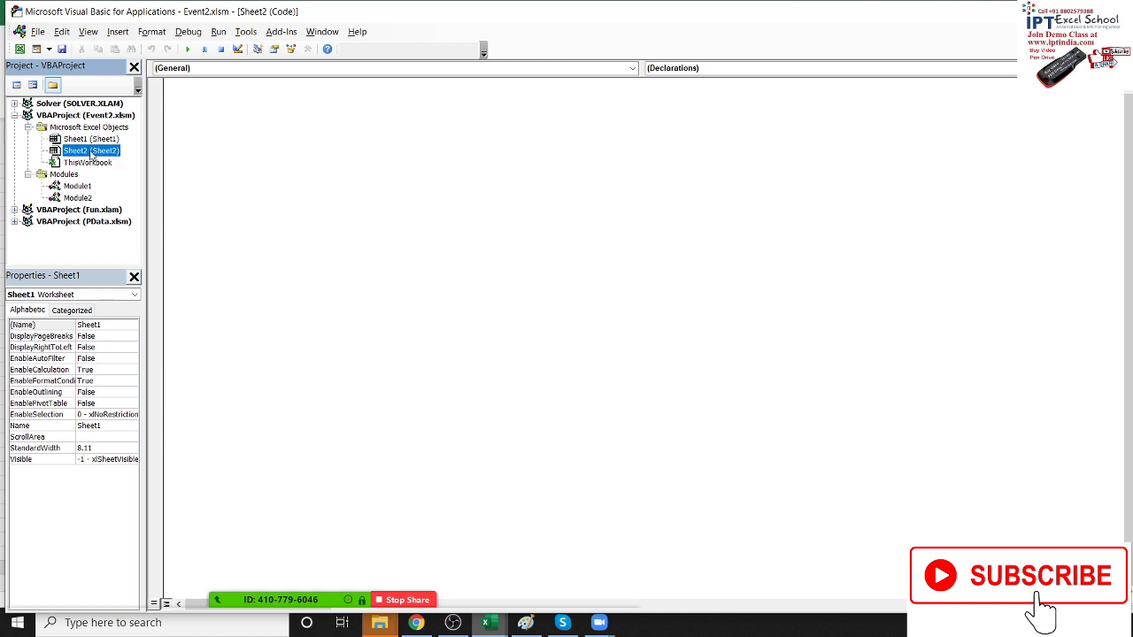
left_click(205, 87)
left_click(206, 69)
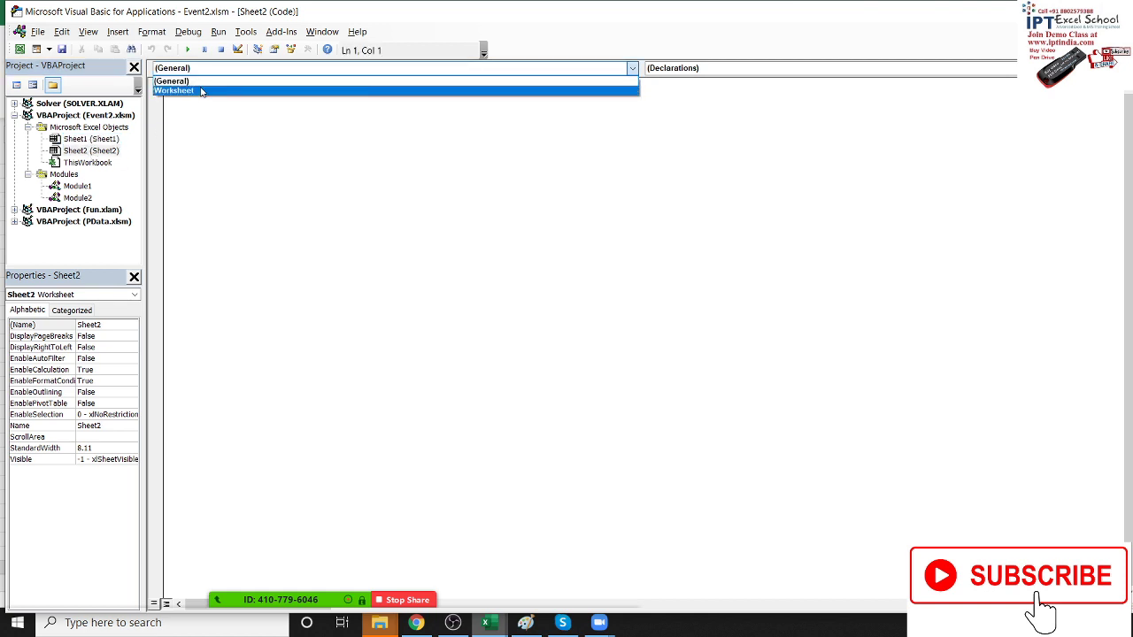
left_click(201, 91)
left_click(699, 69)
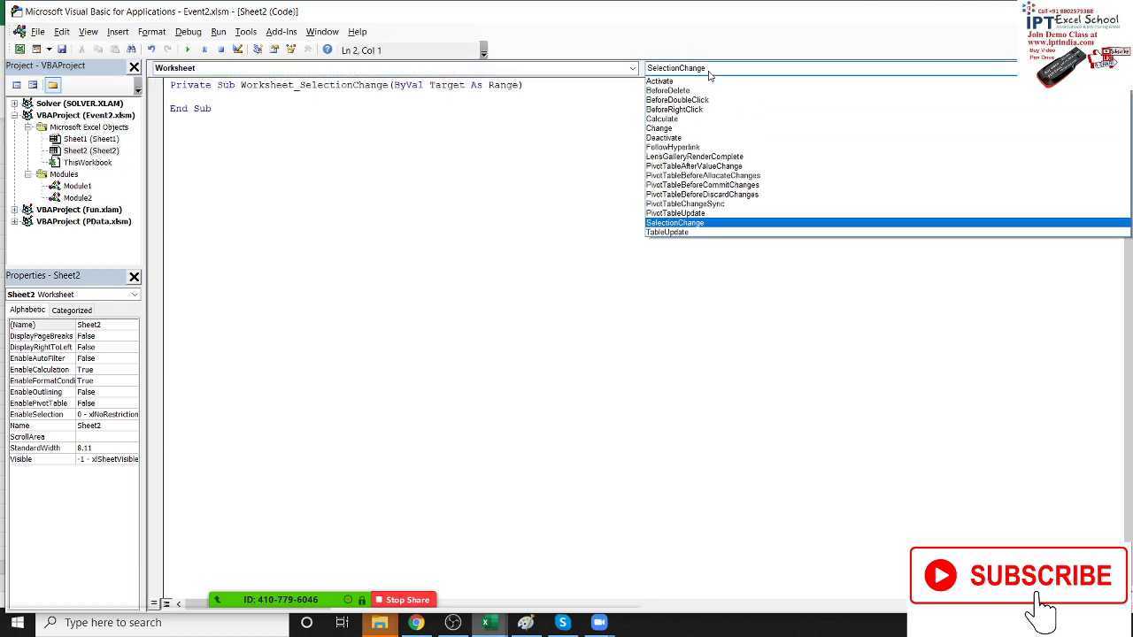
left_click(694, 128)
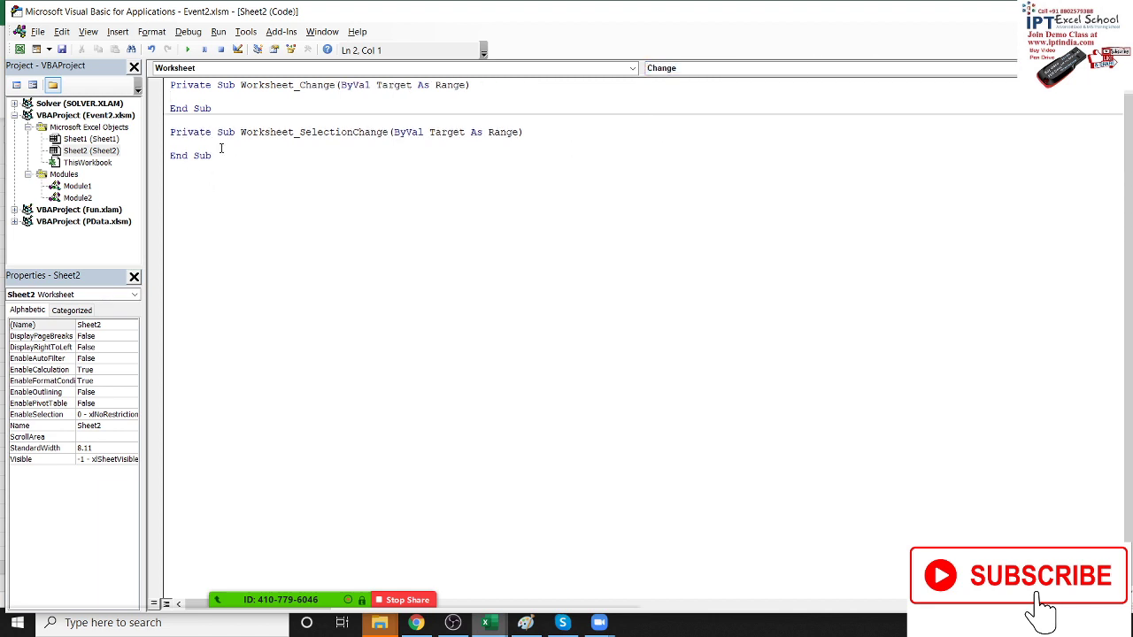
Insert blank lines above the procedures to make room for declarations.
left_click_drag(217, 108, 169, 85)
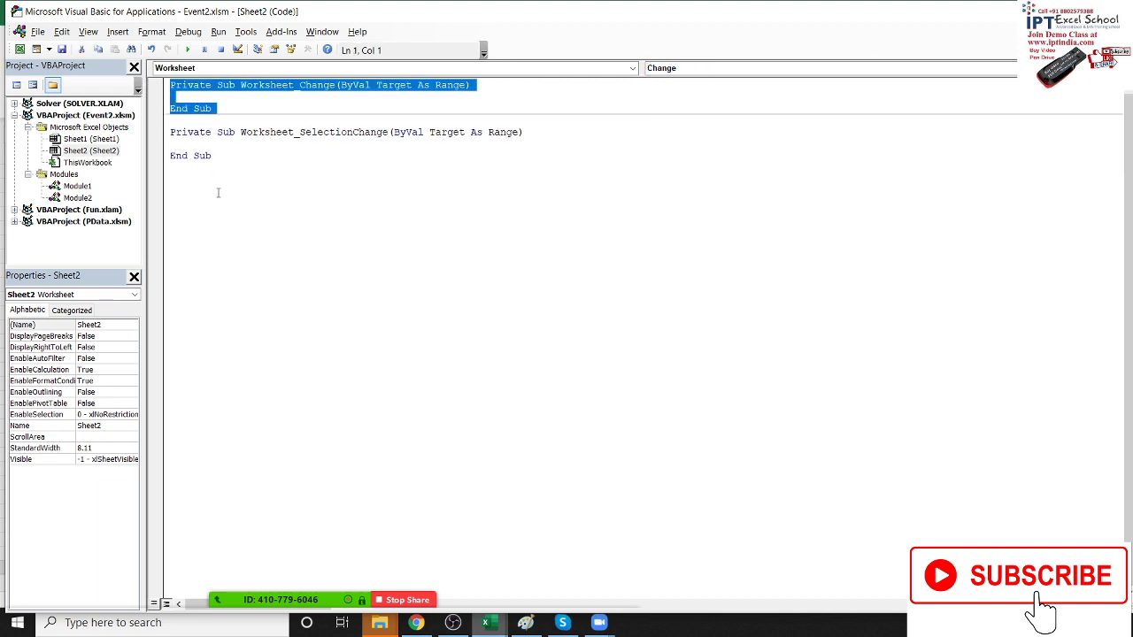
left_click(202, 144)
key("Return")
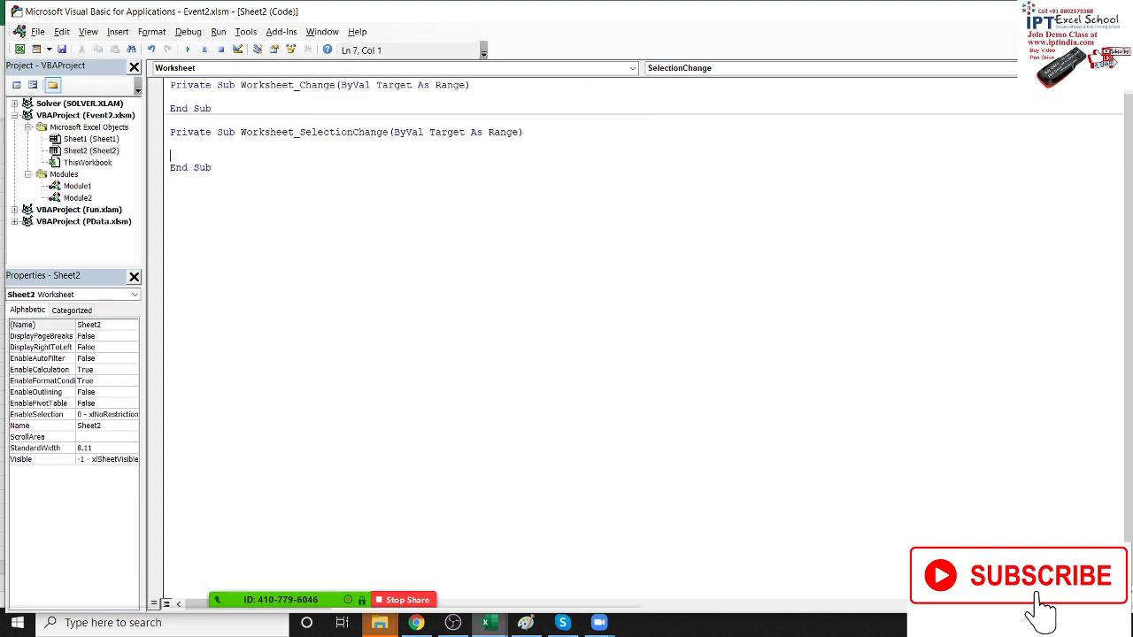
key("Up")
key("Up")
key("Up")
key("Up")
key("Up")
key("Return")
key("Return")
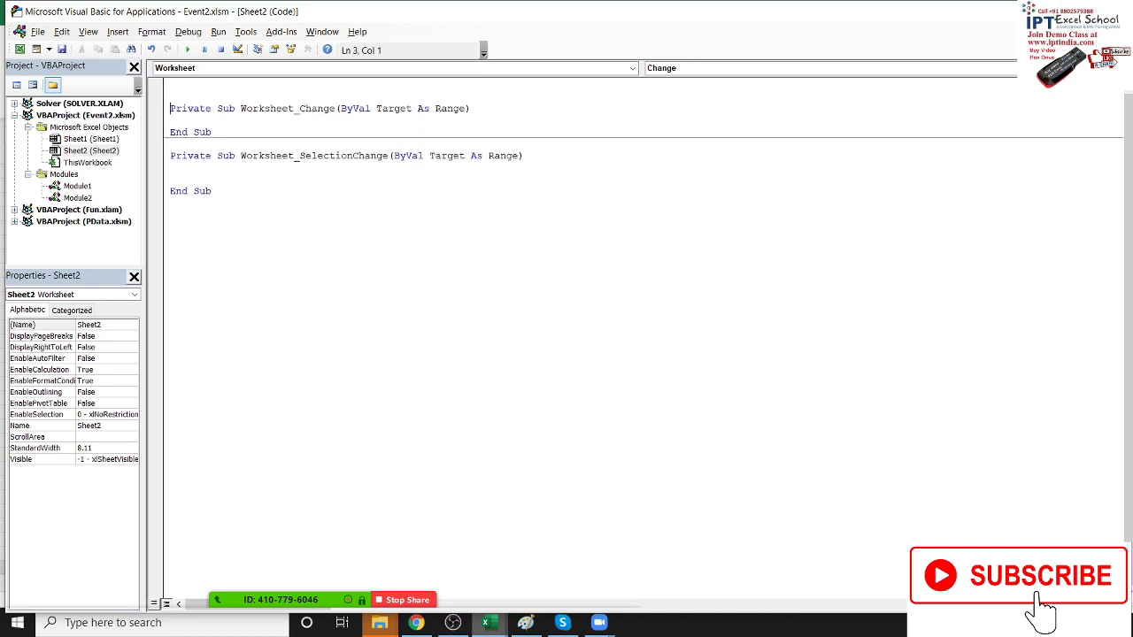
left_click(171, 85)
Declare 'dim r as Range' at the top of Sheet2's module.
type("Op")
key("BackSpace")
key("BackSpace")
type("dim ")
type("r as ra")
key("Tab")
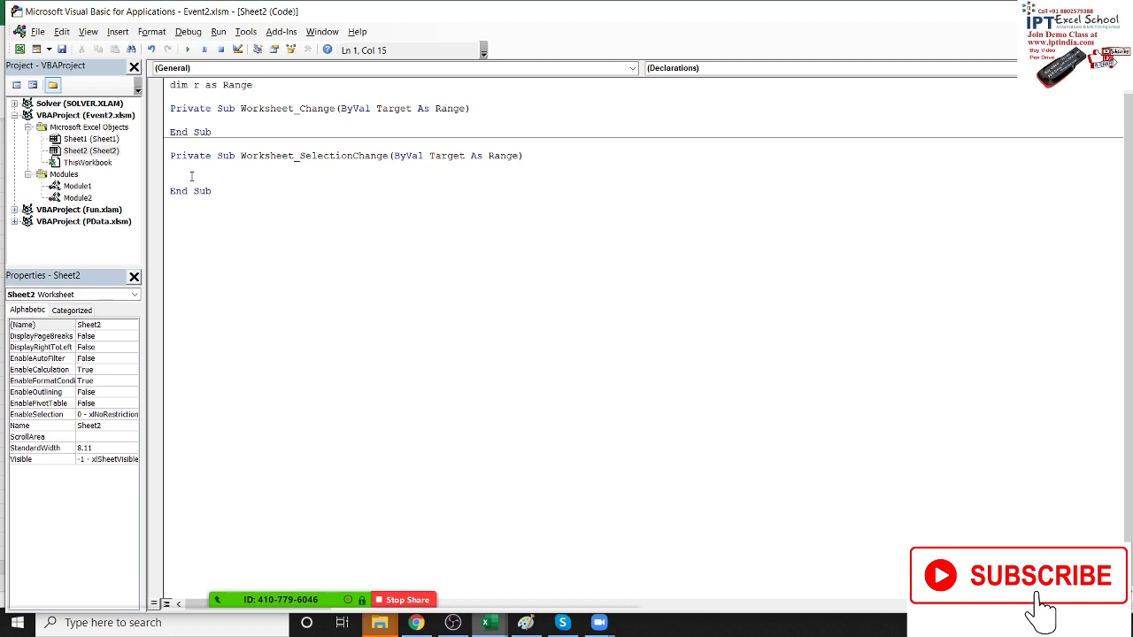
Make Worksheet_SelectionChange store the active cell with 'set r = activecell'.
left_click(191, 177)
type("se")
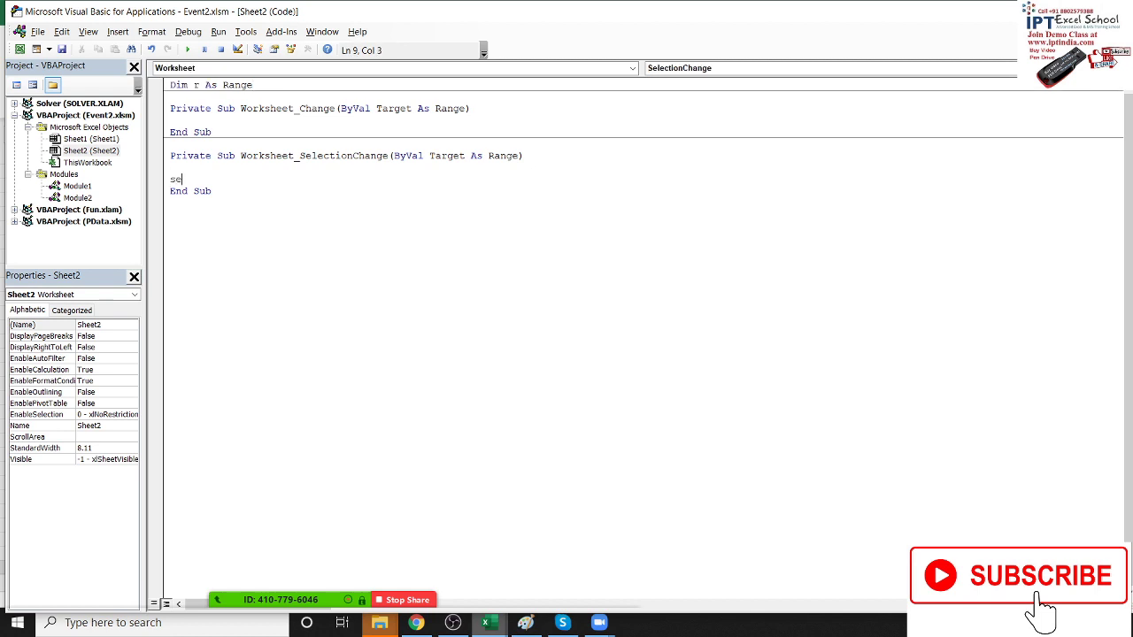
type("t r= ")
type("ac")
type("tivece")
type("ll")
left_click(193, 179)
Start Worksheet_Change with 'Application.EnableEvents = False'.
left_click(171, 120)
key("Return")
key("Return")
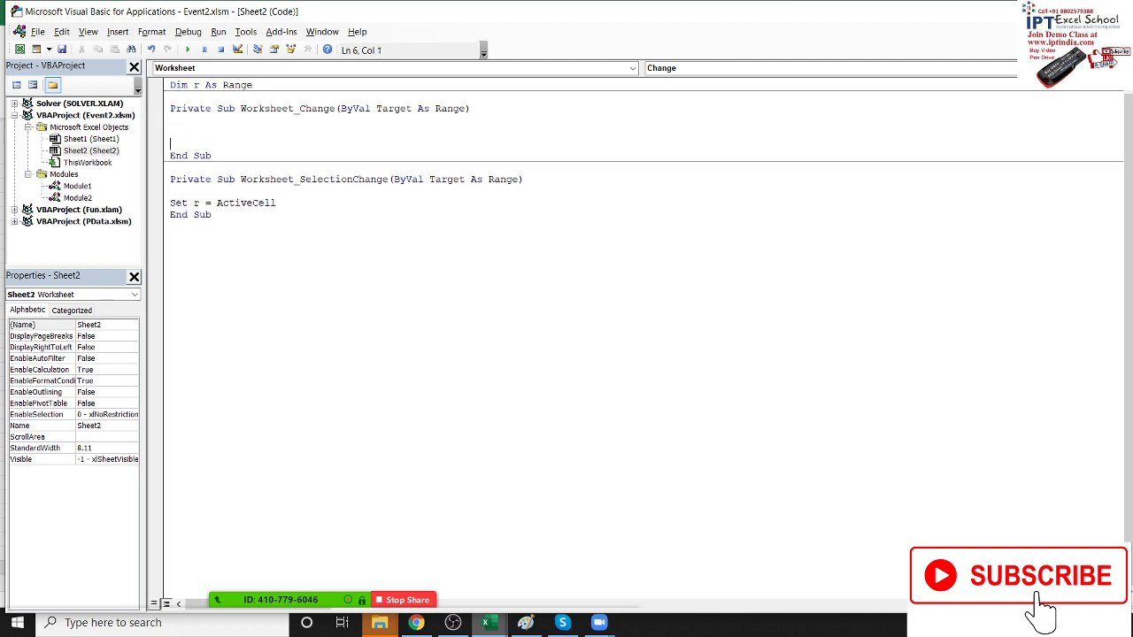
left_click(172, 121)
type("a")
type("pplicatio")
type("n.")
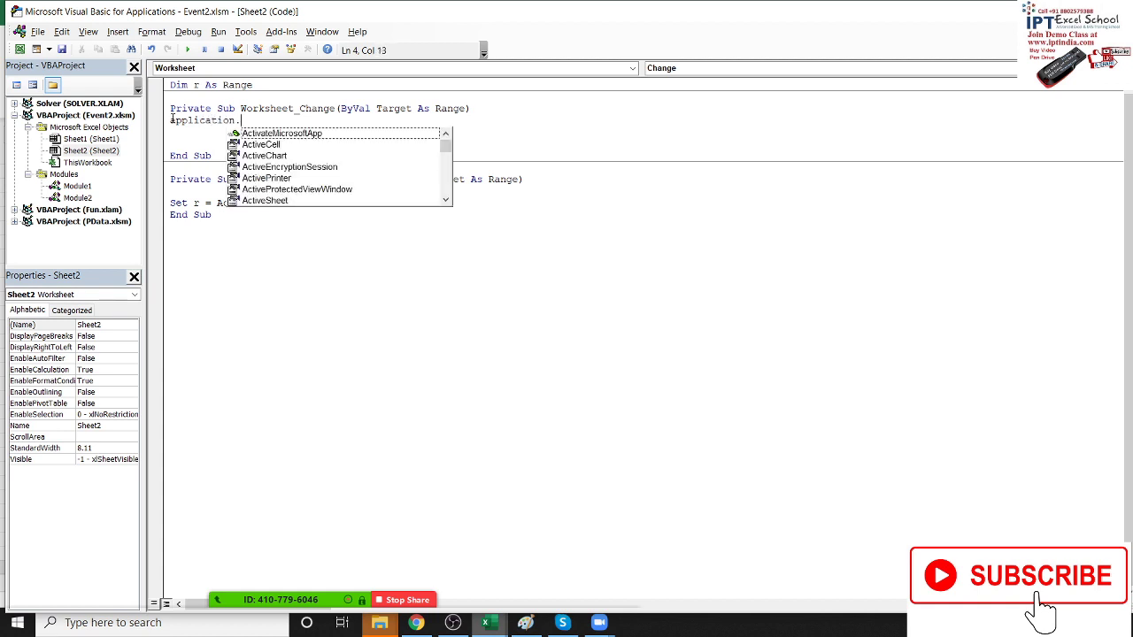
type("d")
key("BackSpace")
type("e")
key("BackSpace")
type("d")
key("BackSpace")
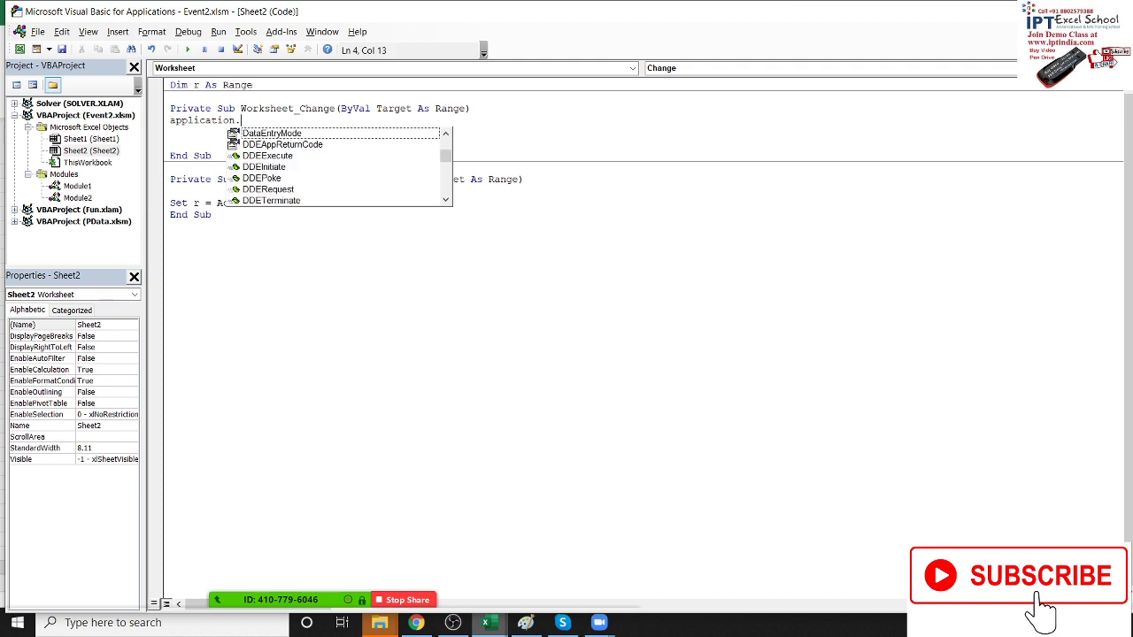
type("en")
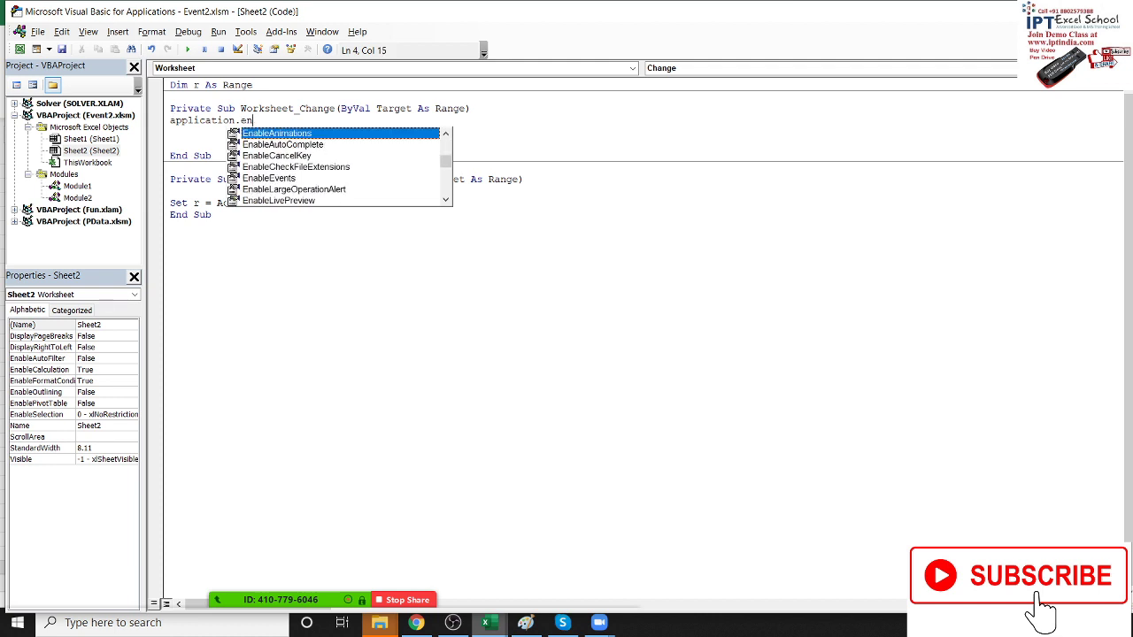
key("Down")
key("Down")
key("Down")
key("Down")
key("Tab")
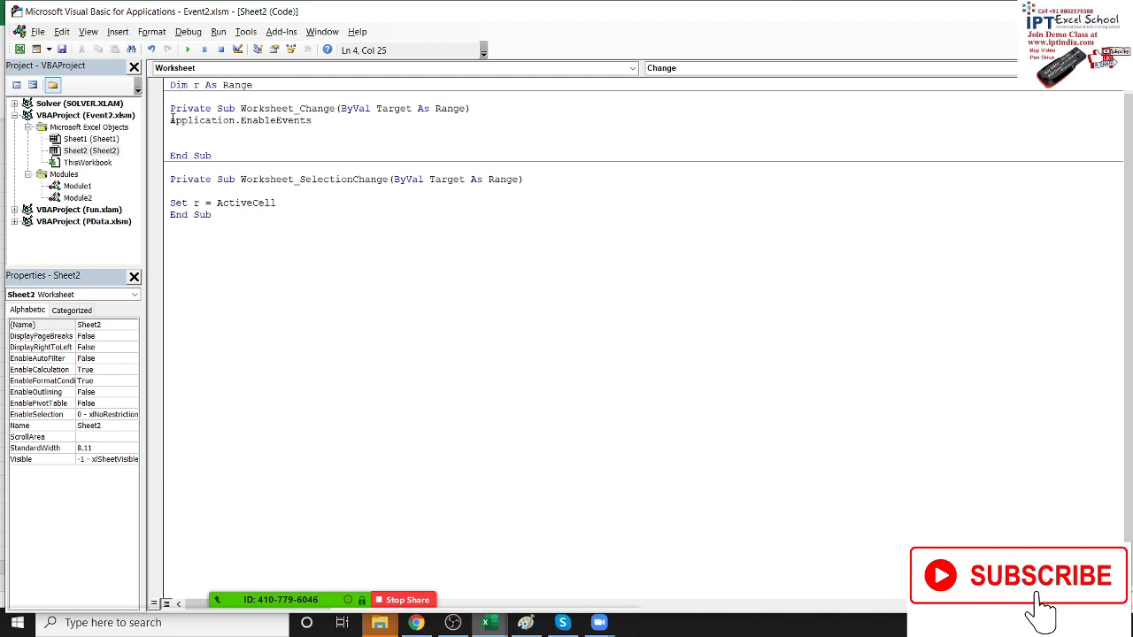
type("=fa")
key("Tab")
key("BackSpace")
type("e")
key("Return")
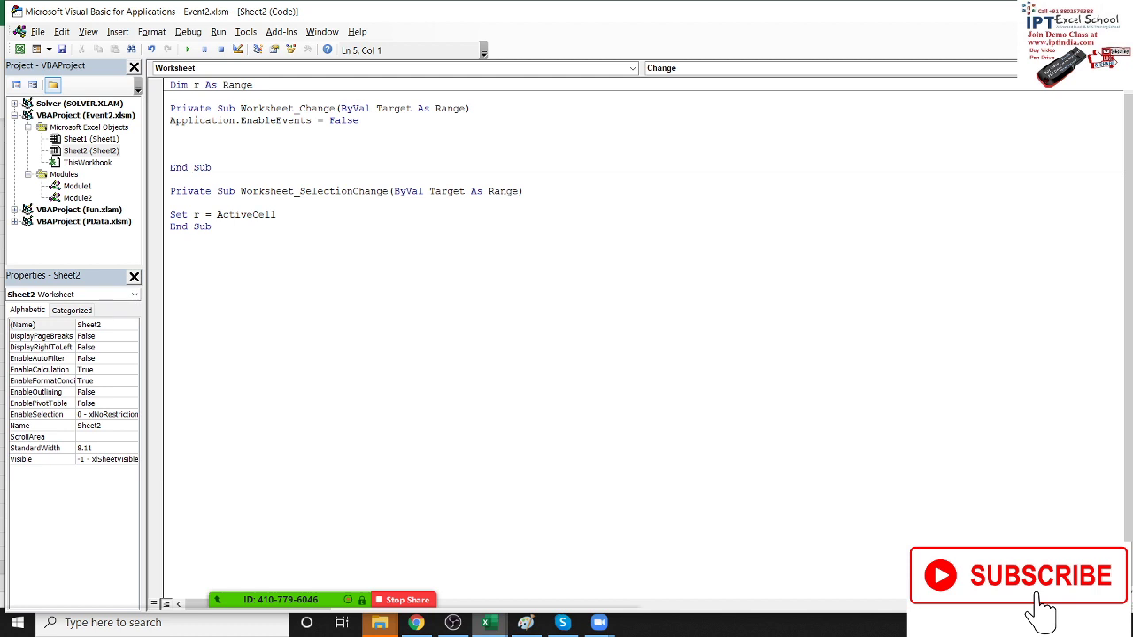
key("Return")
Switch to Excel's Sheet2 and look over the cells under the headers.
key("alt+F11")
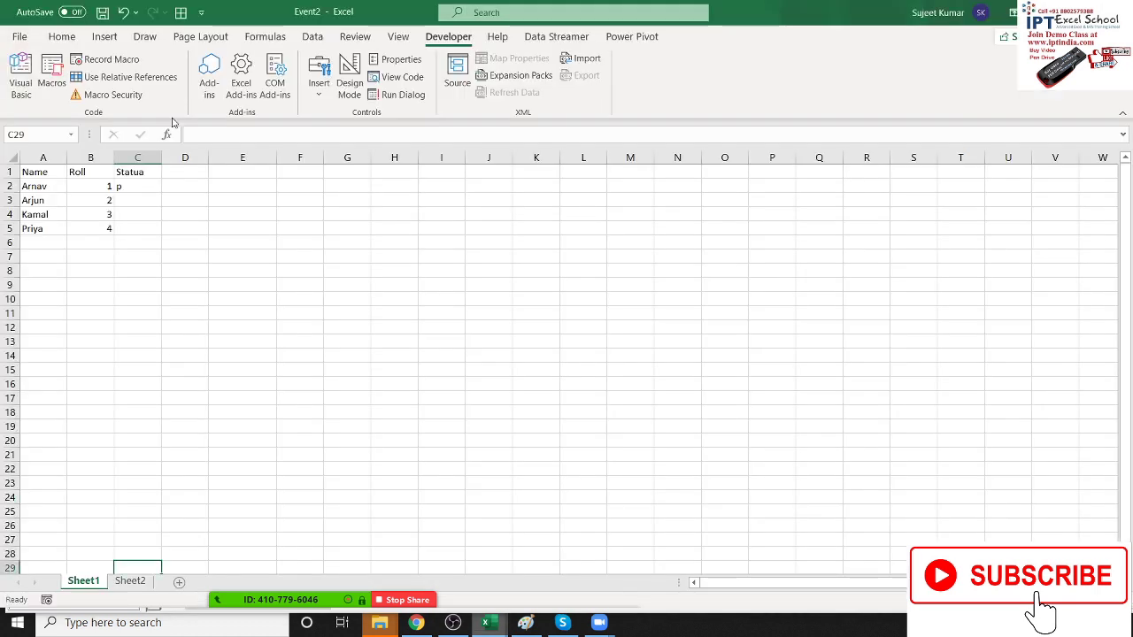
left_click(144, 585)
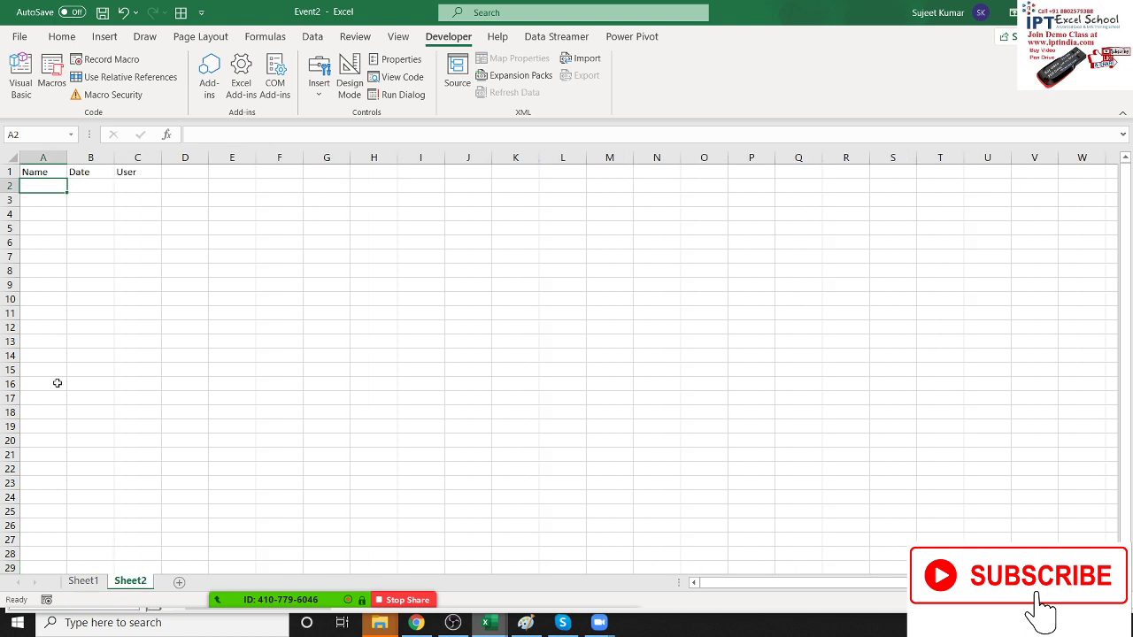
left_click(86, 185)
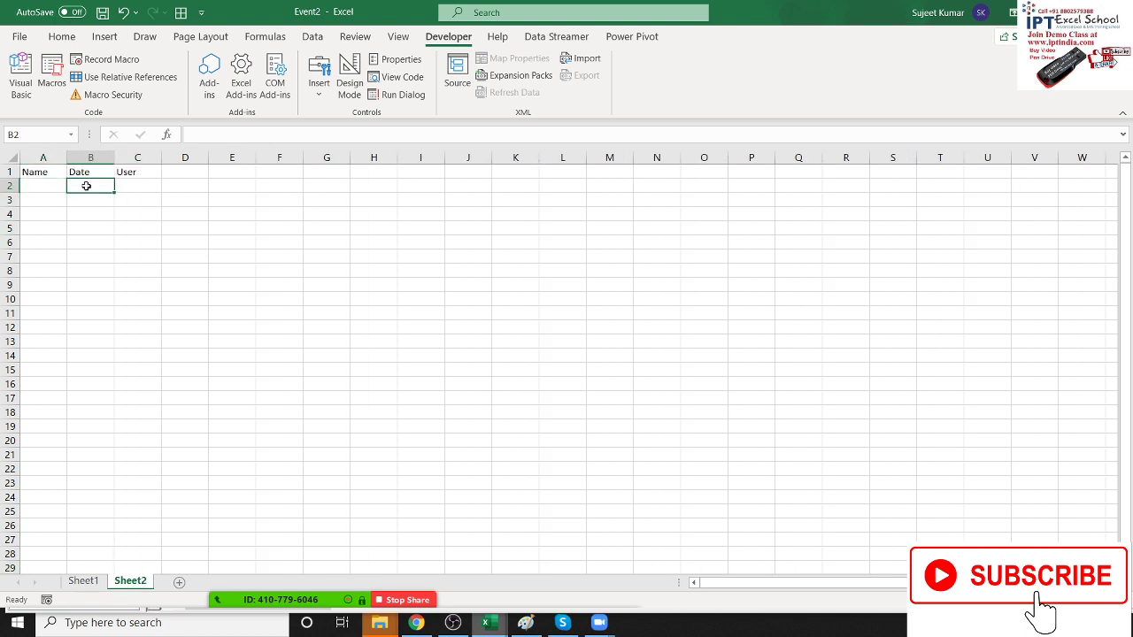
left_click(144, 187)
left_click(106, 188)
Add 'r.Offset(0,1).Value = Date' to Worksheet_Change.
key("alt+F11")
type("r")
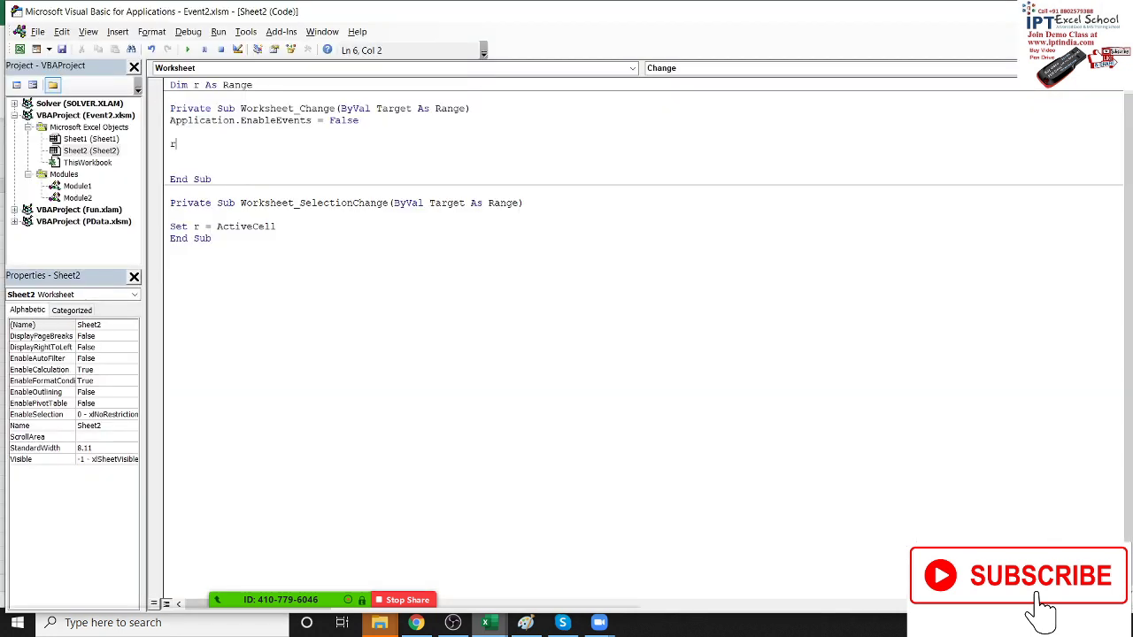
type(".O")
key("Tab")
type("(0,1")
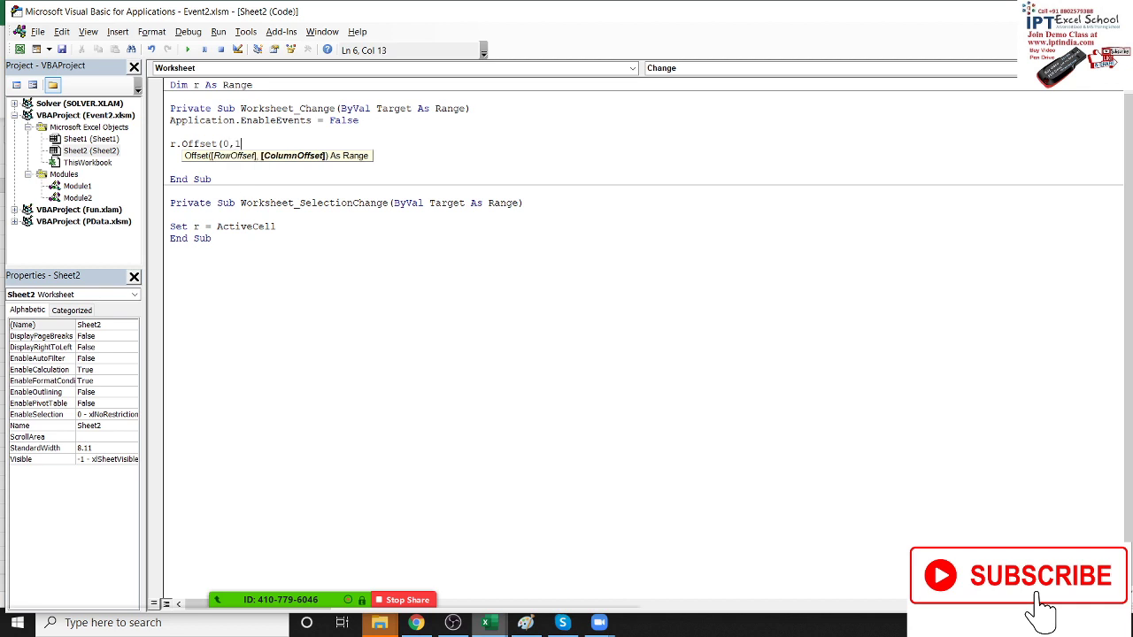
type(").V")
key("Tab")
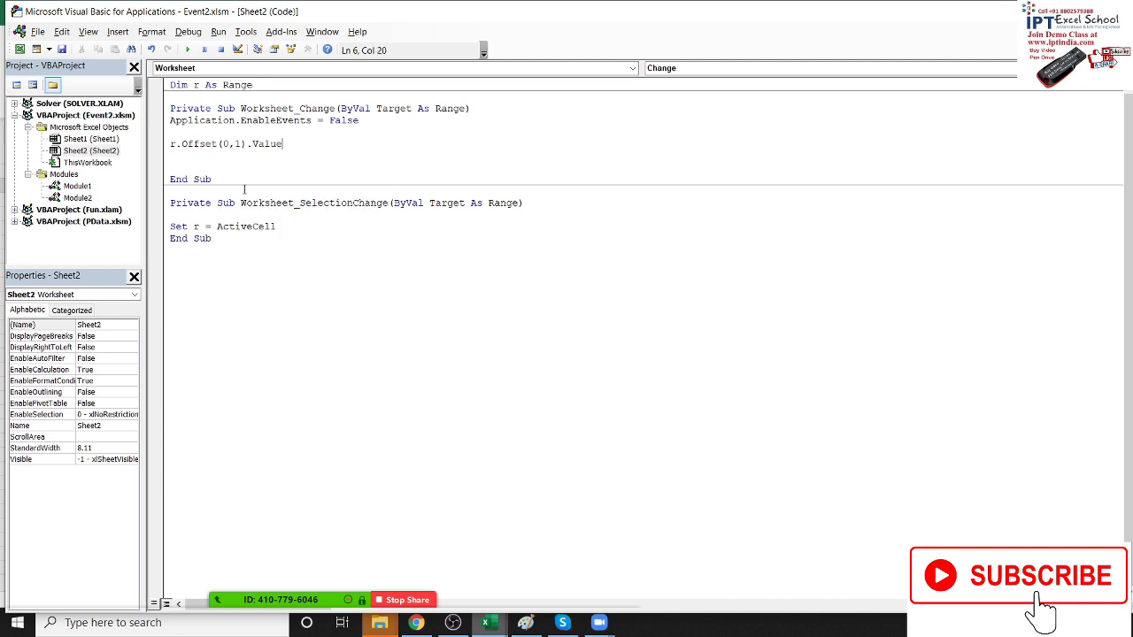
type("= Date")
key("Return")
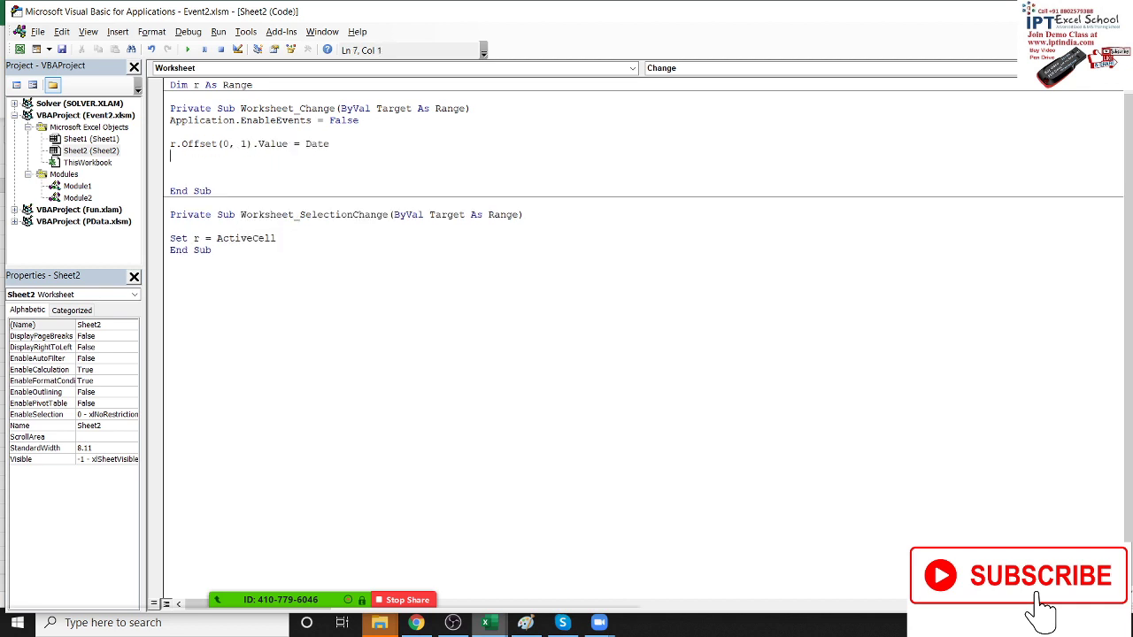
Add 'r.Offset(0,2).Value = Environ$("User Name")' on the next line.
type("r")
type(".of")
key("Tab")
type("(0")
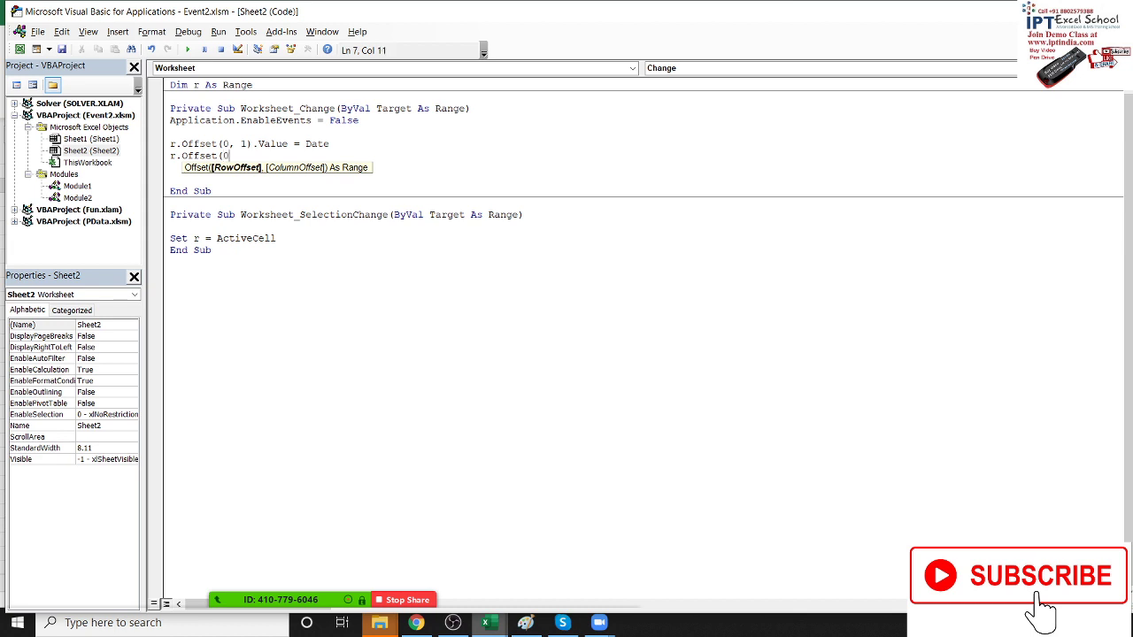
type(",2")
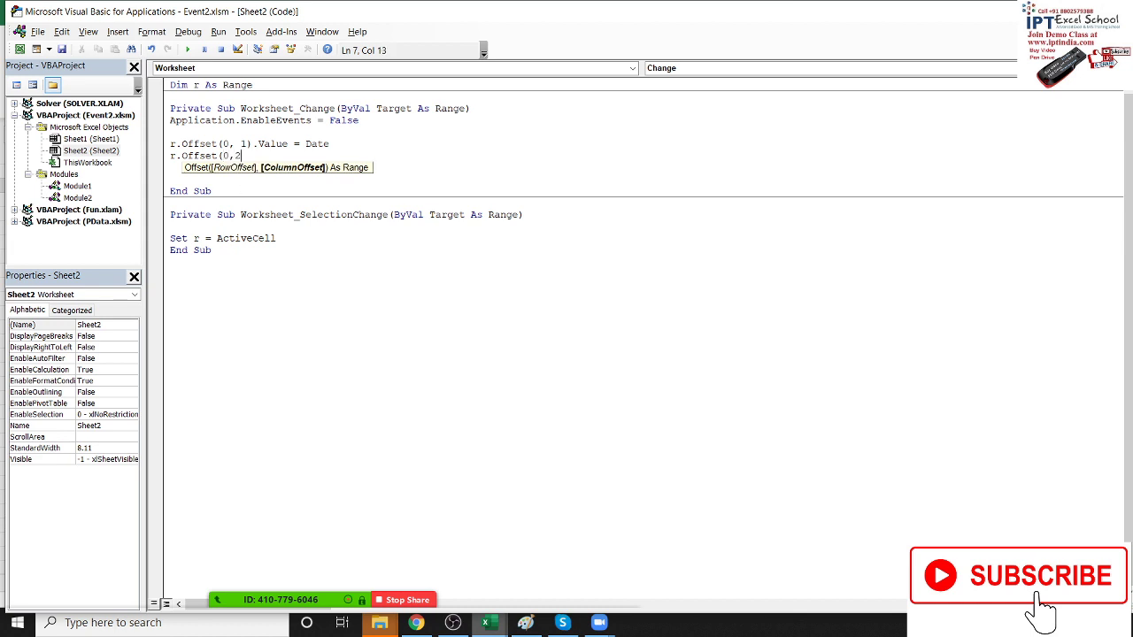
type(").v")
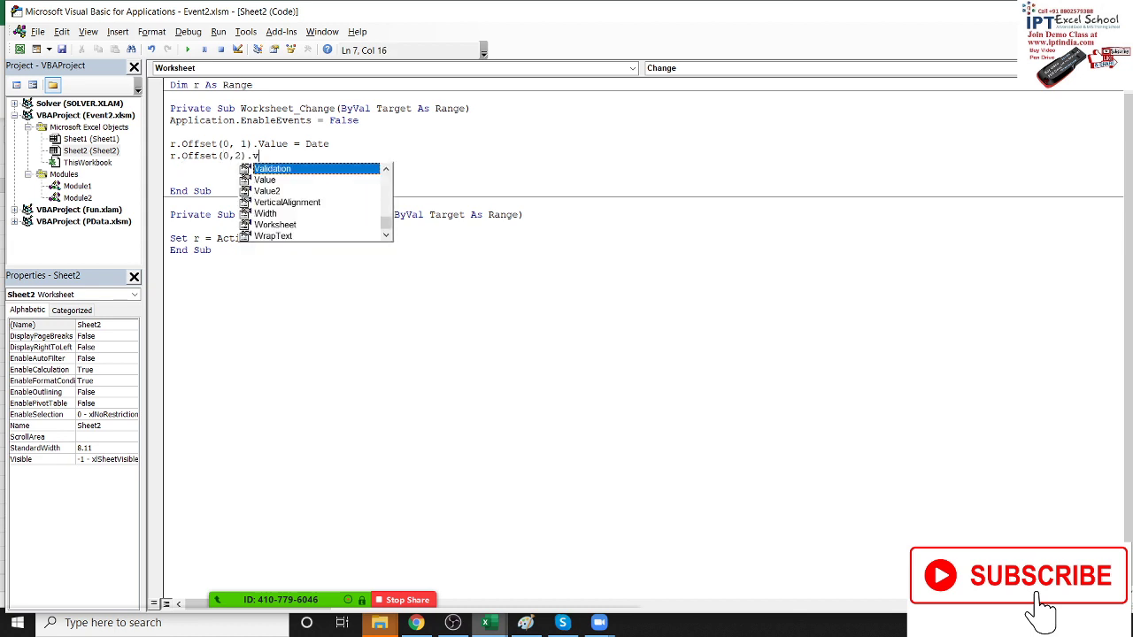
type("a")
key("Tab")
type("=")
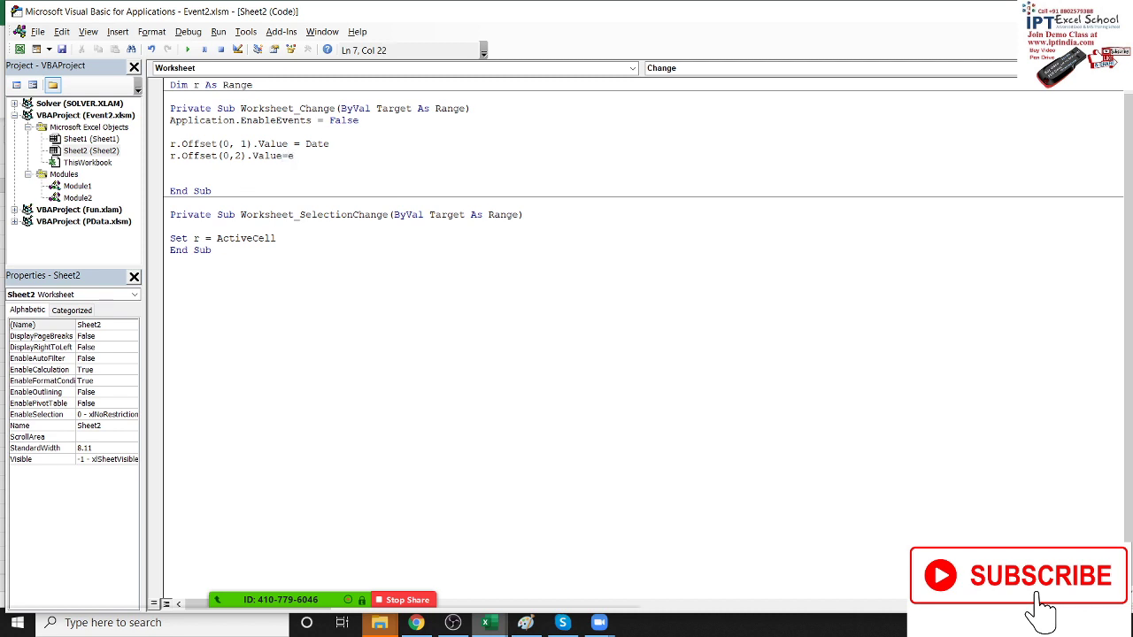
type("n")
type("v")
type("ir")
type("on")
type("(")
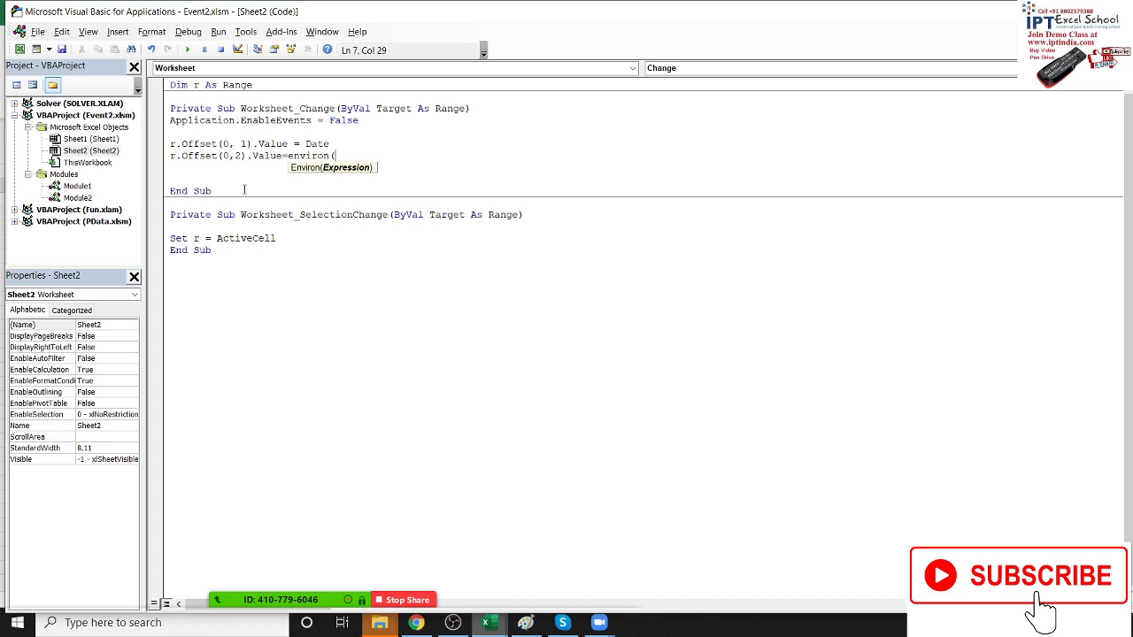
key("Left")
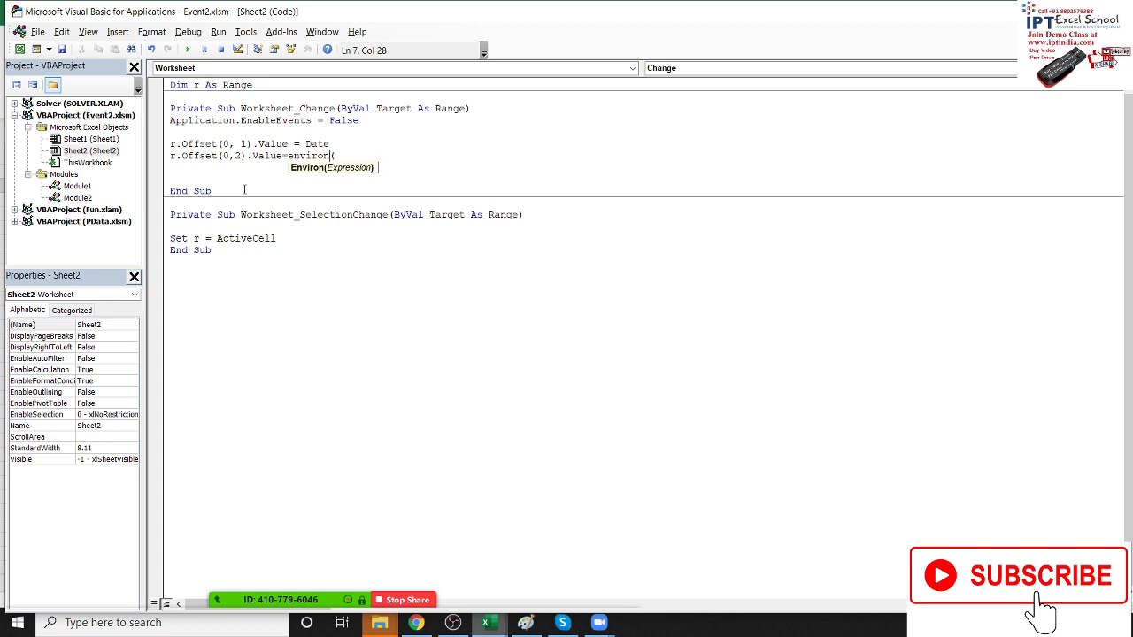
type("$")
key("Right")
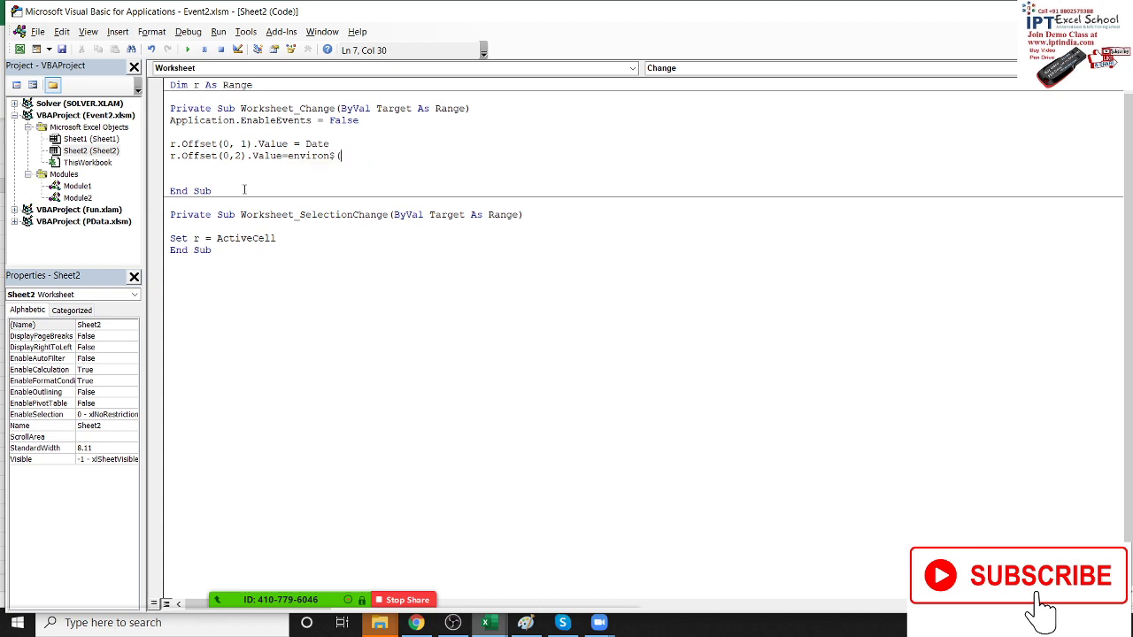
type("\"I")
key("BackSpace")
type("User ")
type("Name")
type("\")")
key("Return")
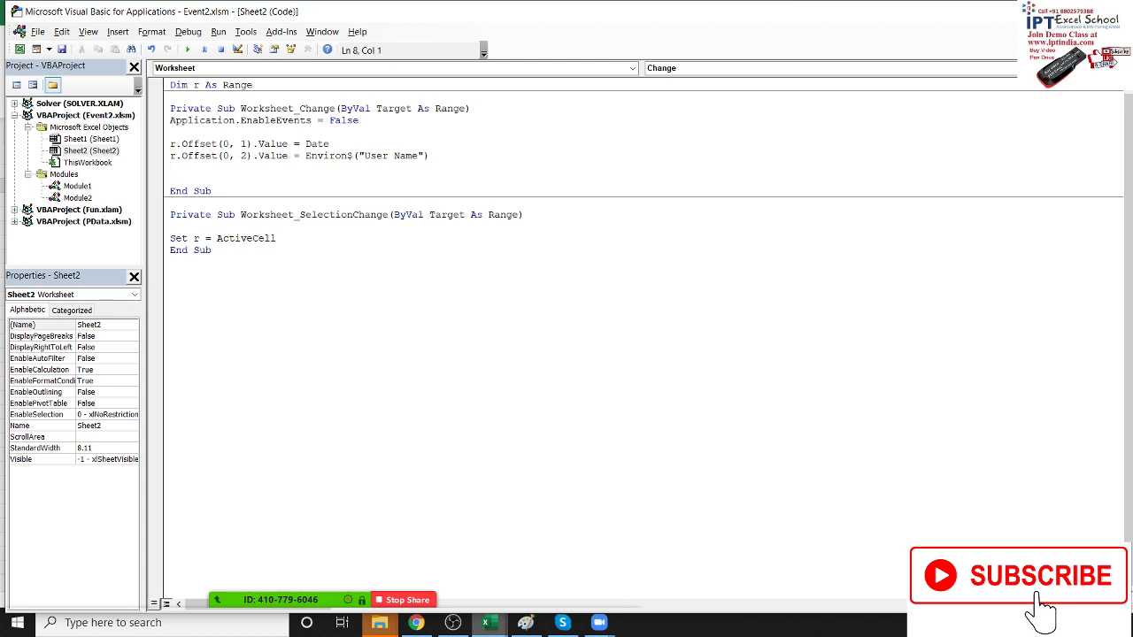
Copy the EnableEvents line before End Sub and change its False to True.
left_click(359, 119)
left_click_drag(358, 123, 109, 124)
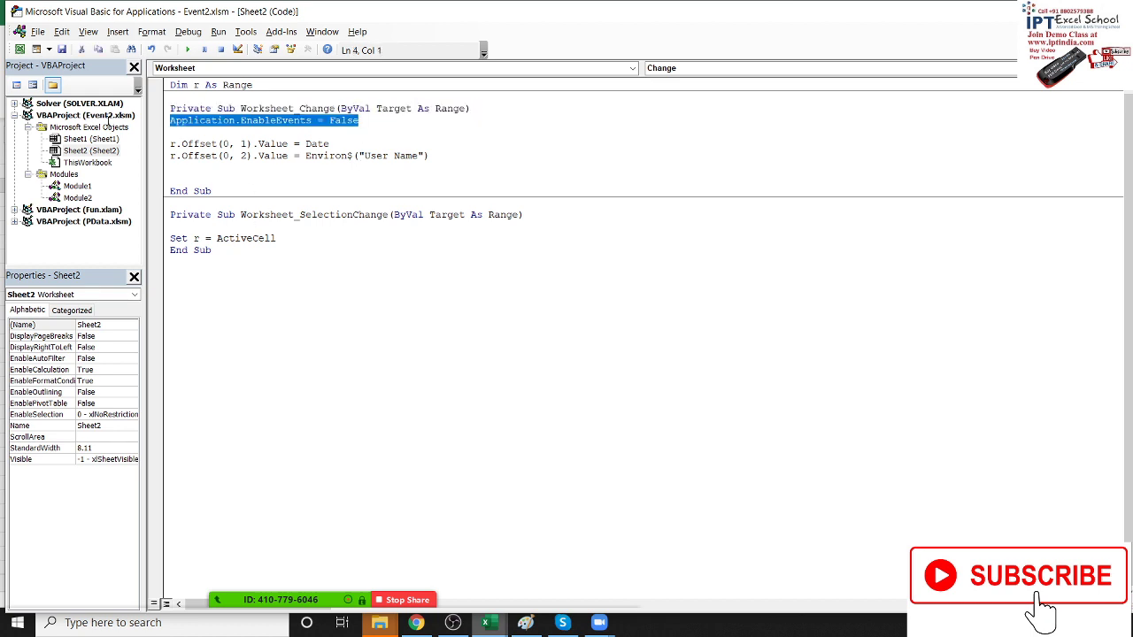
left_click(208, 167)
type("Application.EnableEvents = False")
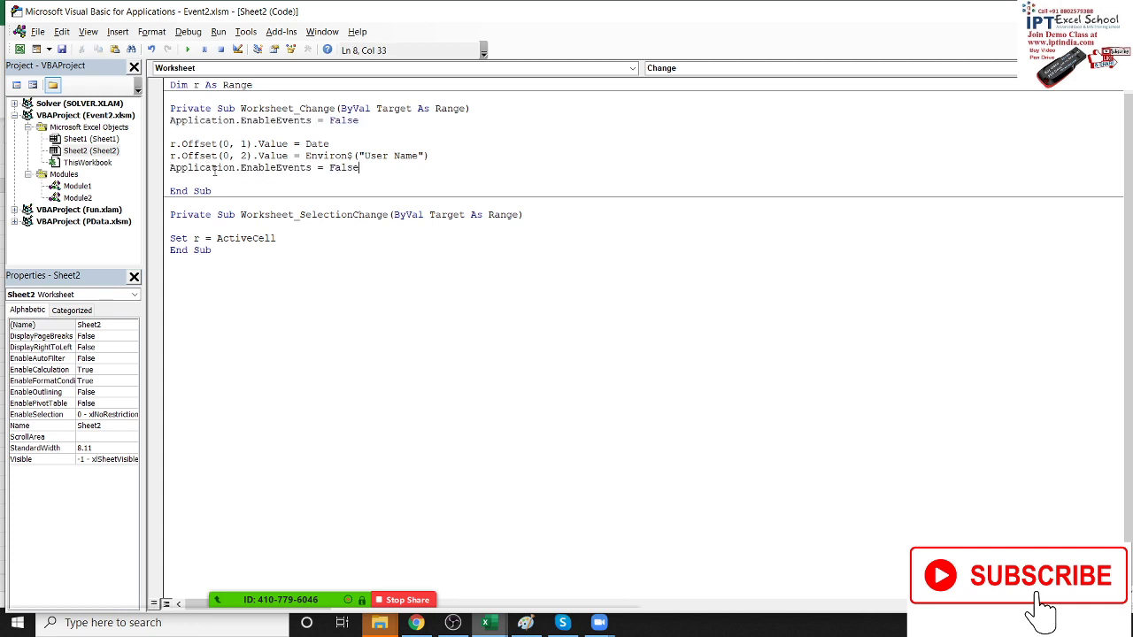
double_click(343, 168)
type("true")
key("Return")
key("alt+Tab")
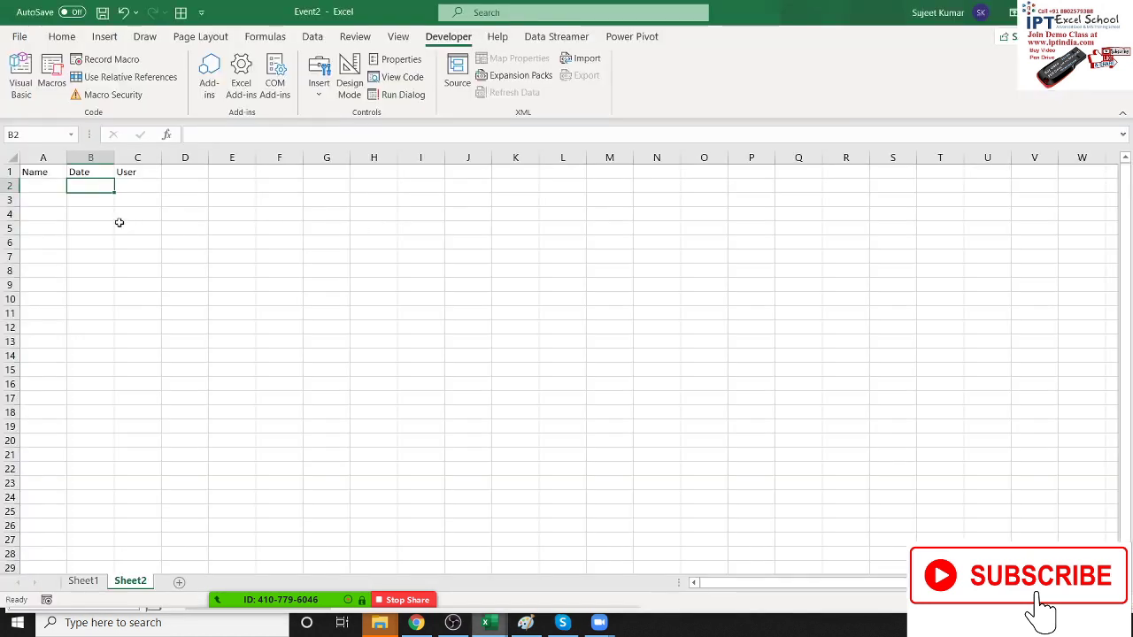
Enter a name in A2 and autofit column B to show the 4/20/2020 date.
left_click(34, 184)
type("P")
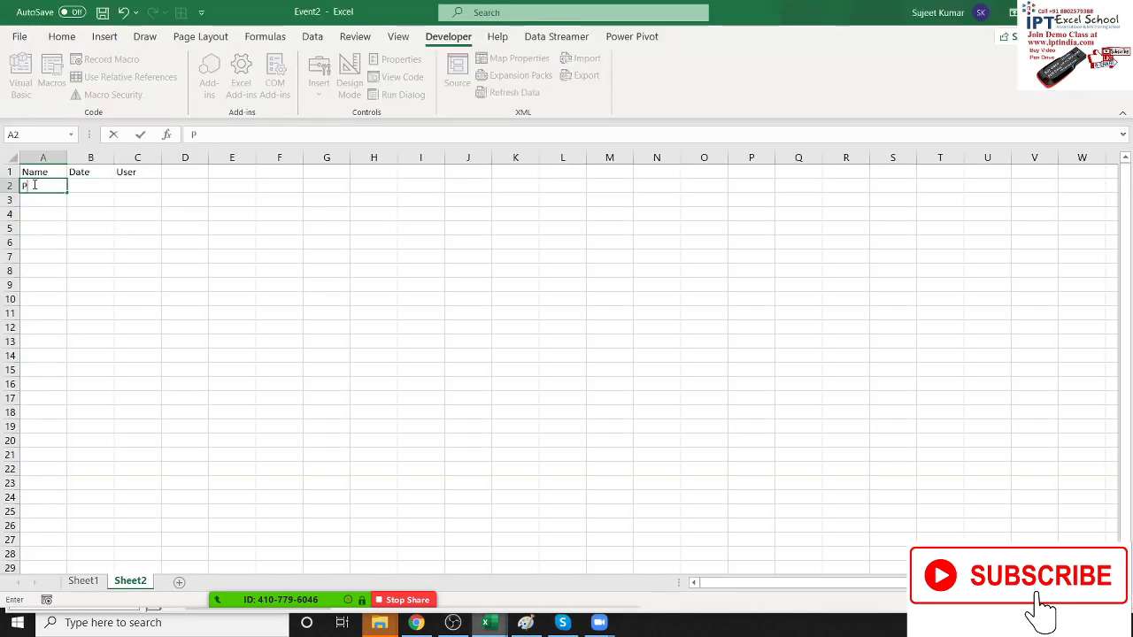
type("uja")
key("Return")
left_click(34, 184)
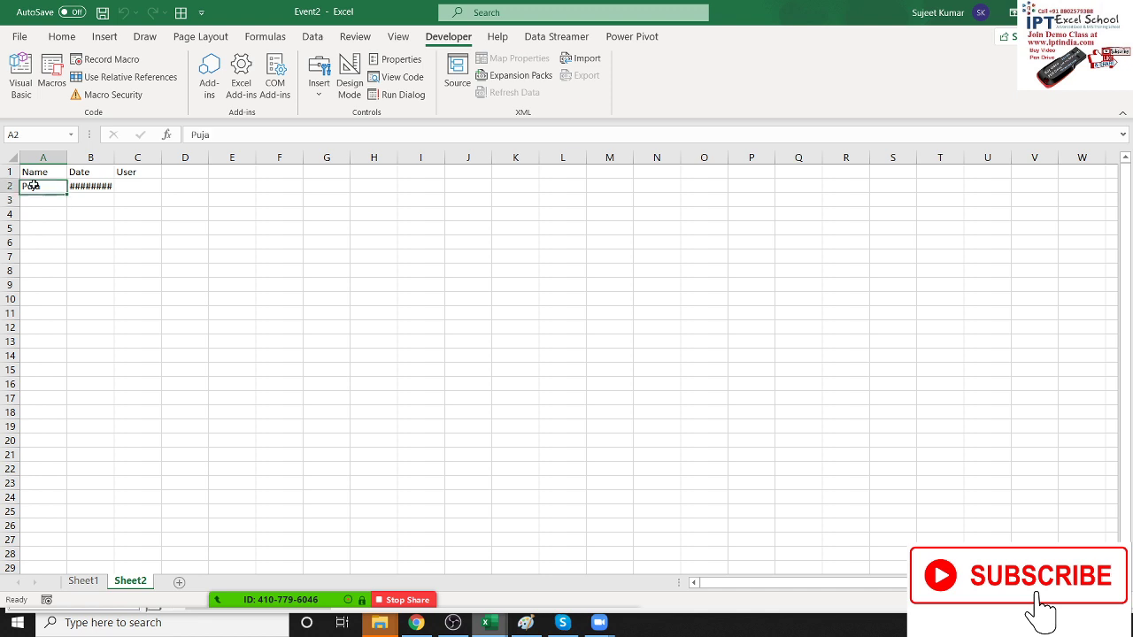
left_click(92, 185)
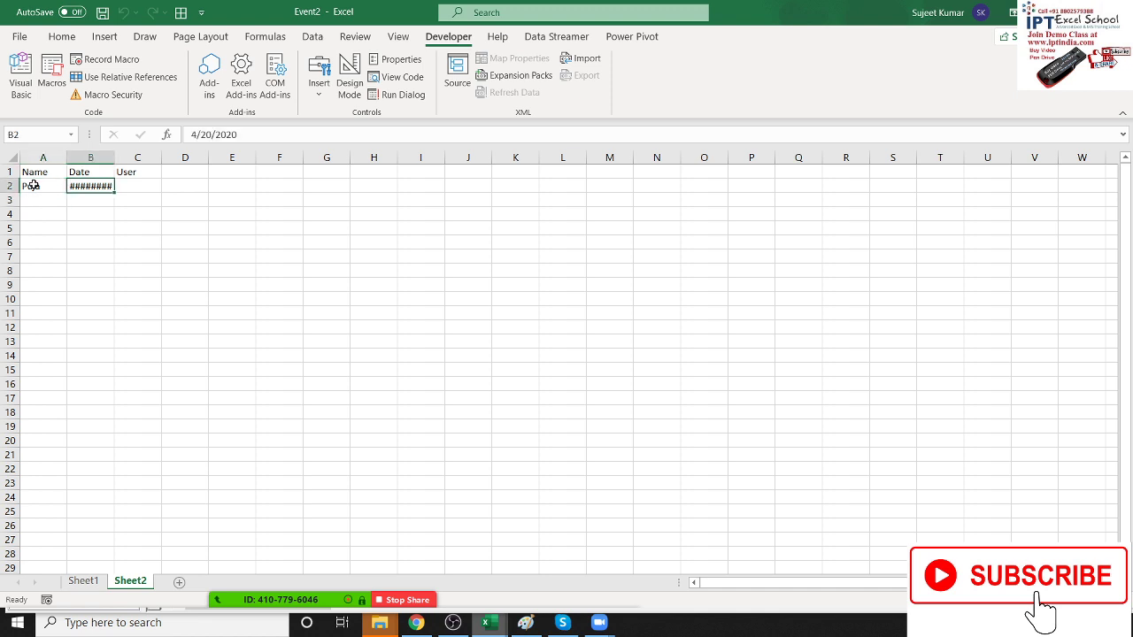
double_click(114, 158)
Correct the Environ$ argument in the code to "UserName".
key("alt+F11")
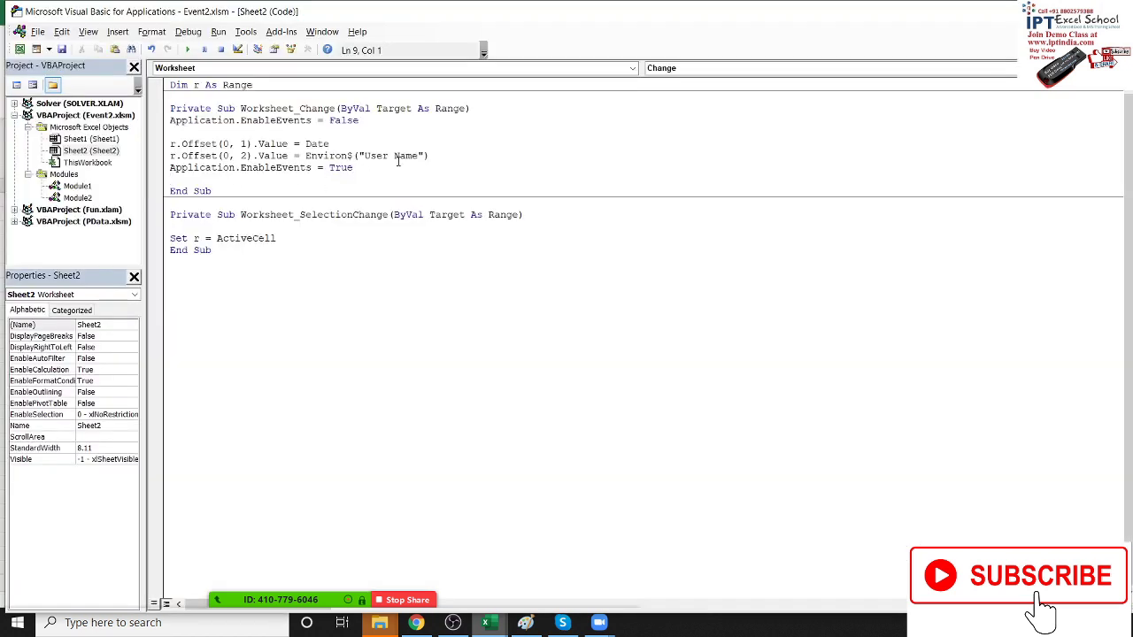
left_click(393, 156)
key("BackSpace")
left_click(410, 190)
key("alt+F11")
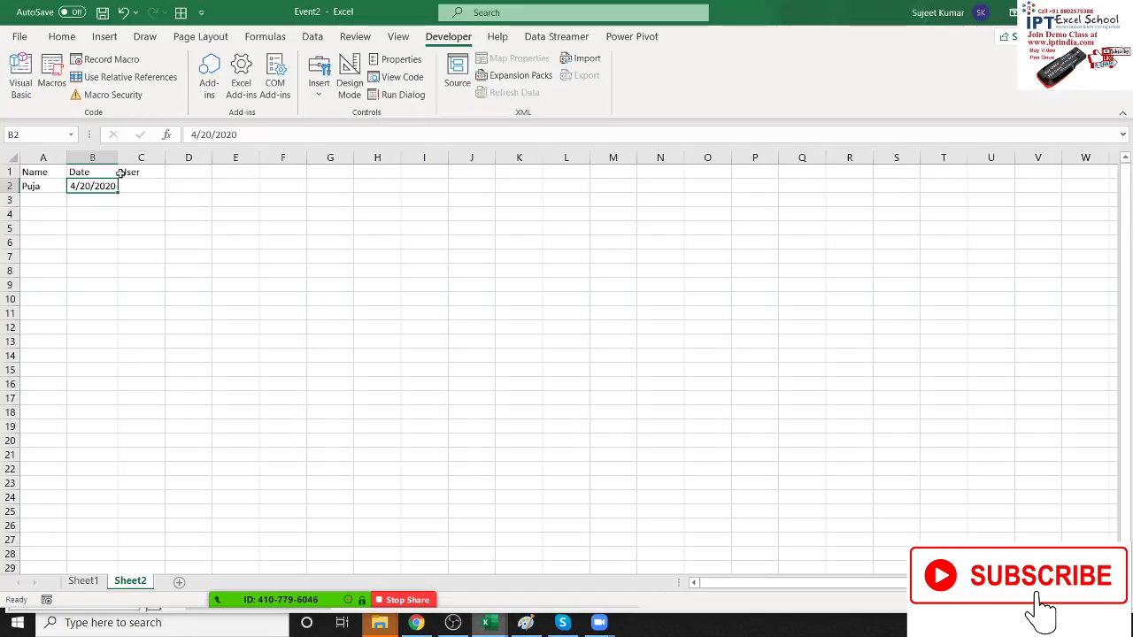
Enter a second name in A3 so it gets the date and user name.
left_click(49, 199)
type("Nee")
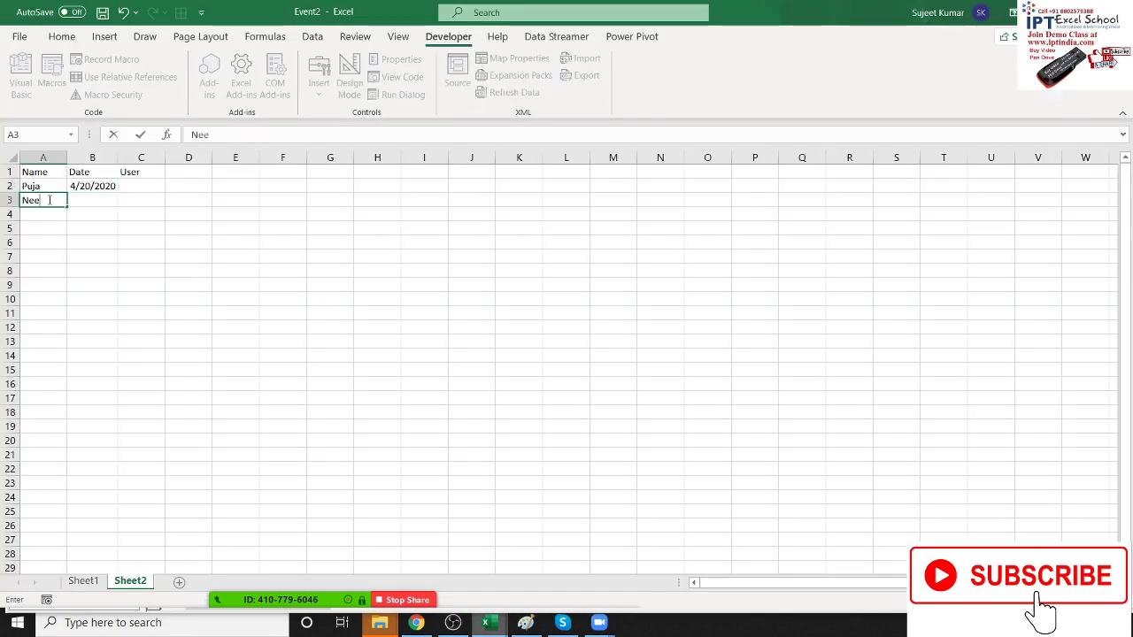
type("raj")
key("Return")
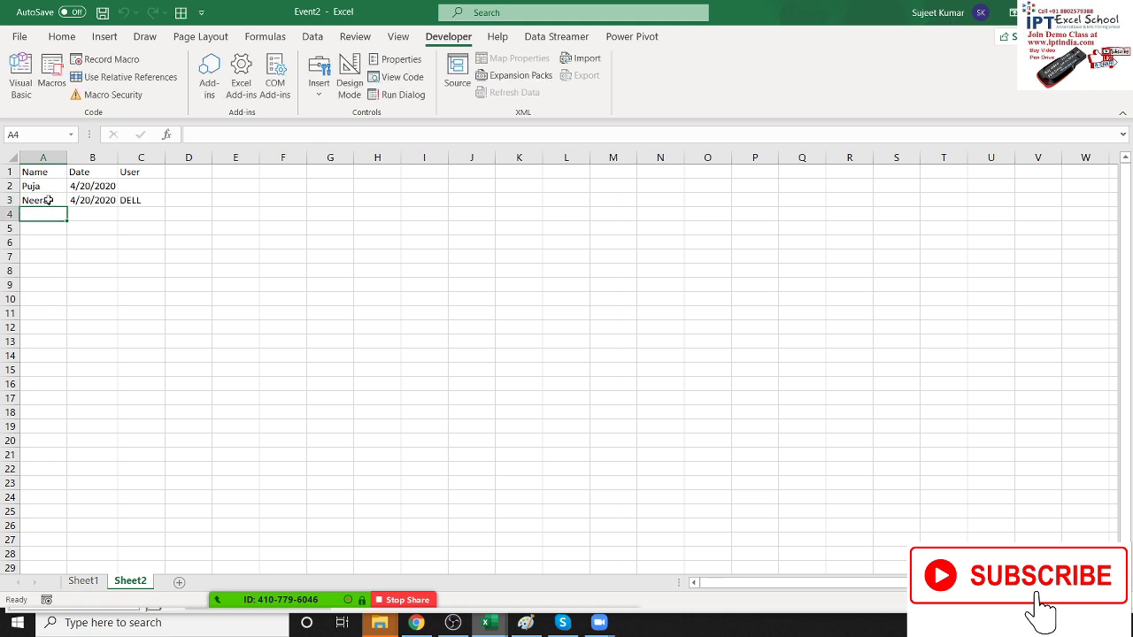
key("alt+F11")
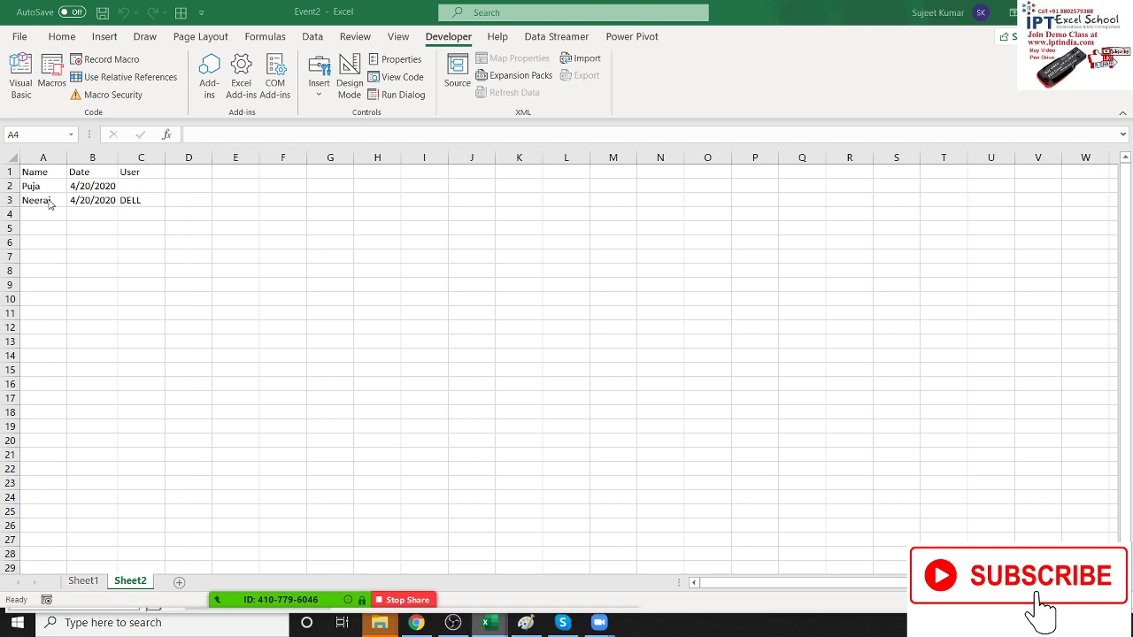
key("super")
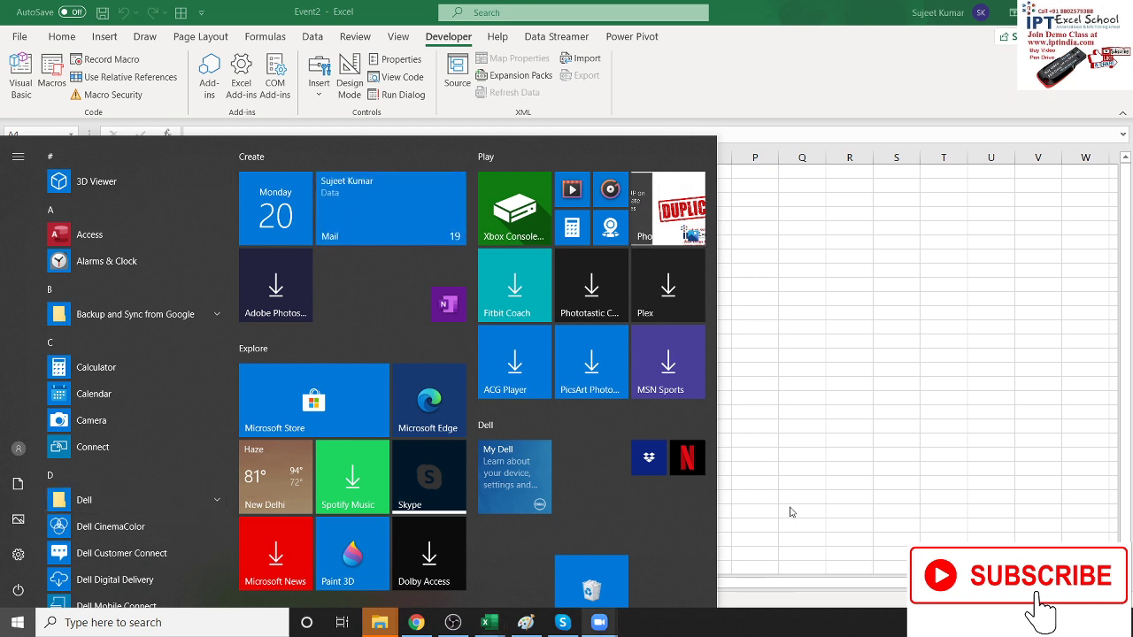
key("Escape")
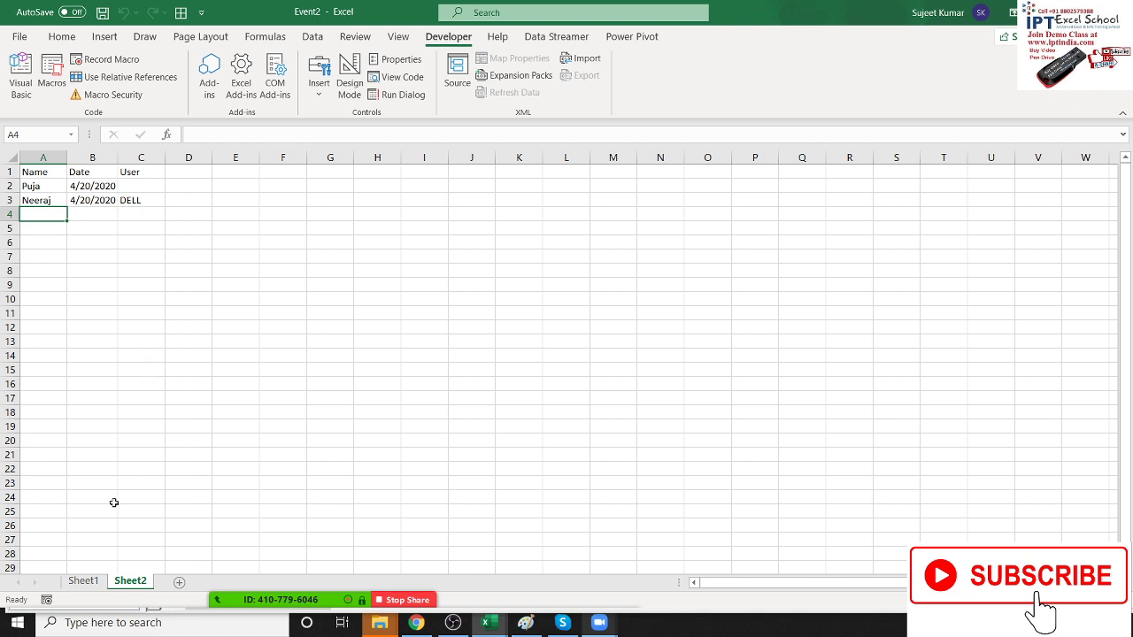
key("super")
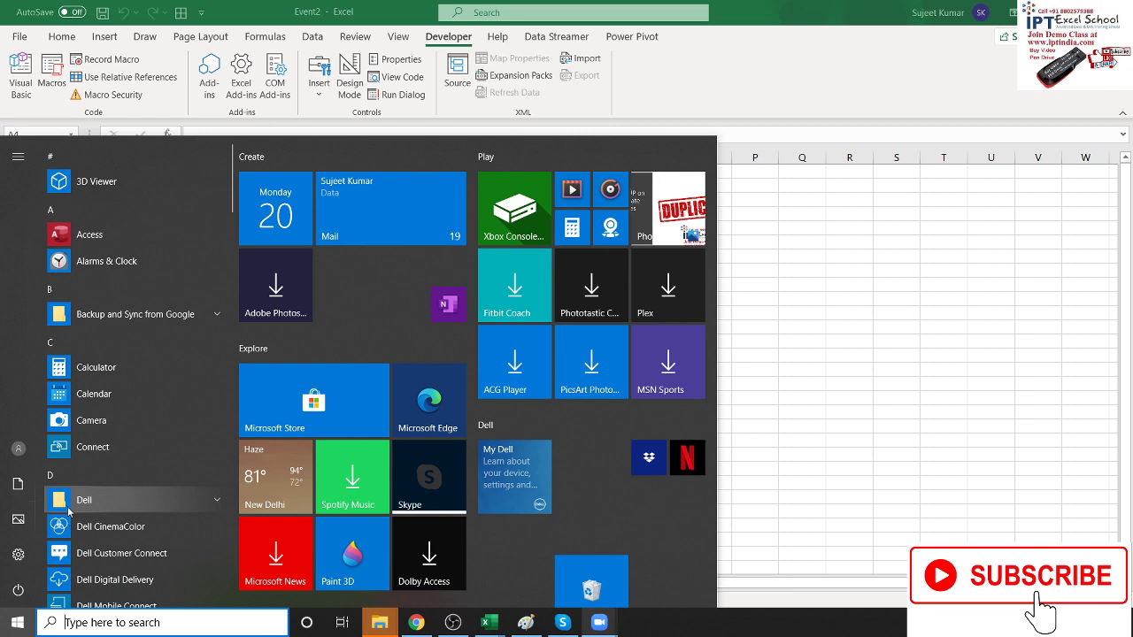
left_click(974, 396)
left_click(399, 624)
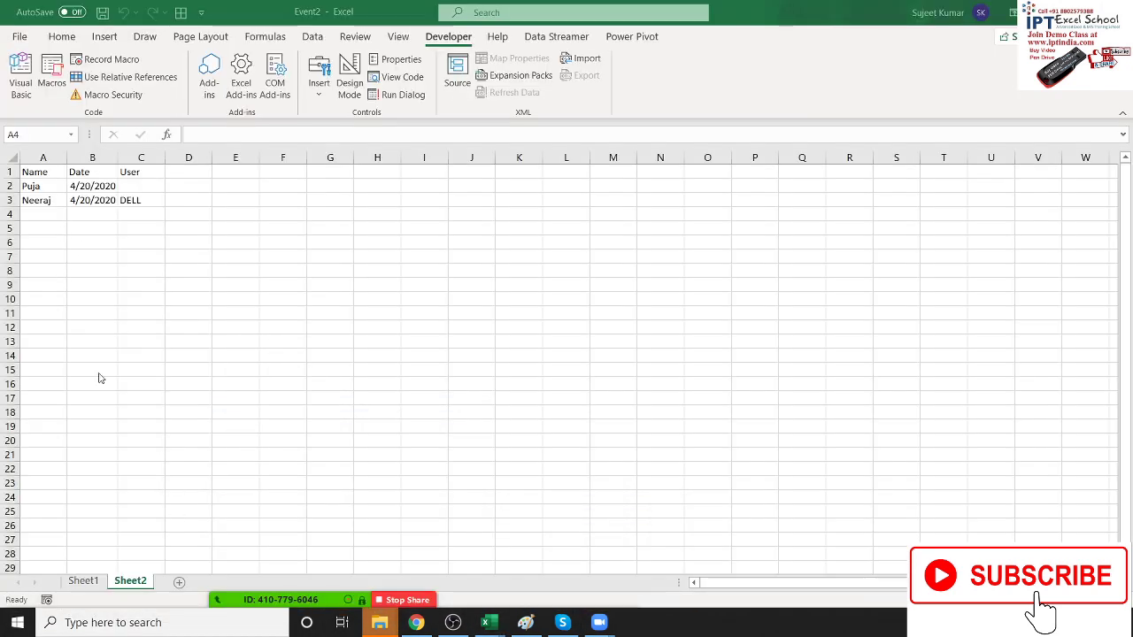
mouse_move(387, 622)
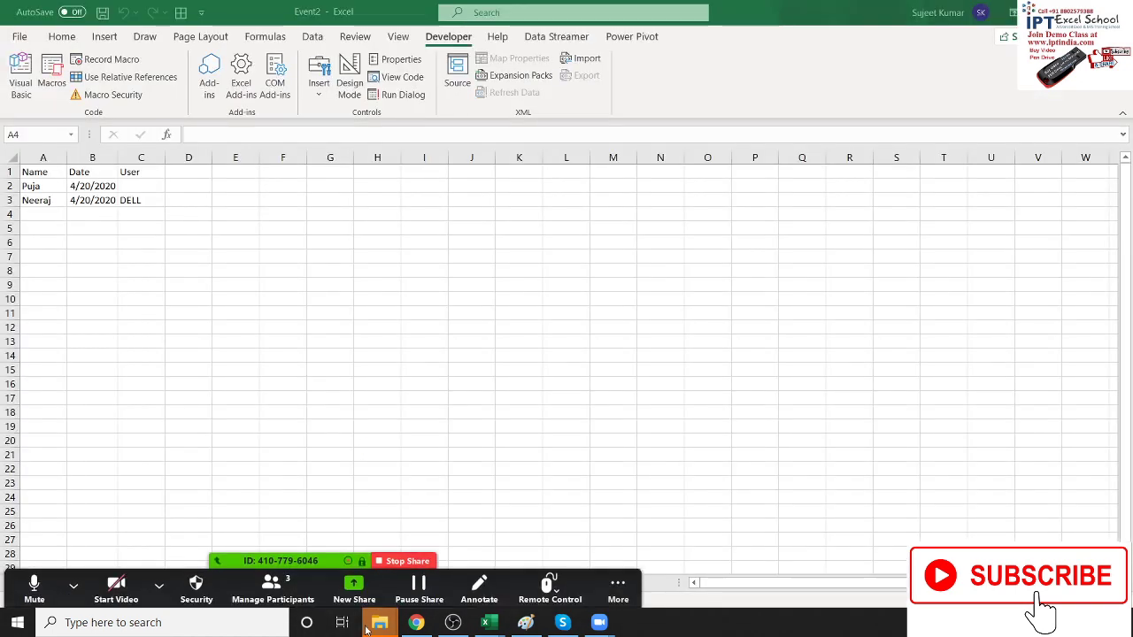
Open zoom_0 from the April 20 meeting folder, then close the April 20 and April 19 folder windows.
left_click(436, 575)
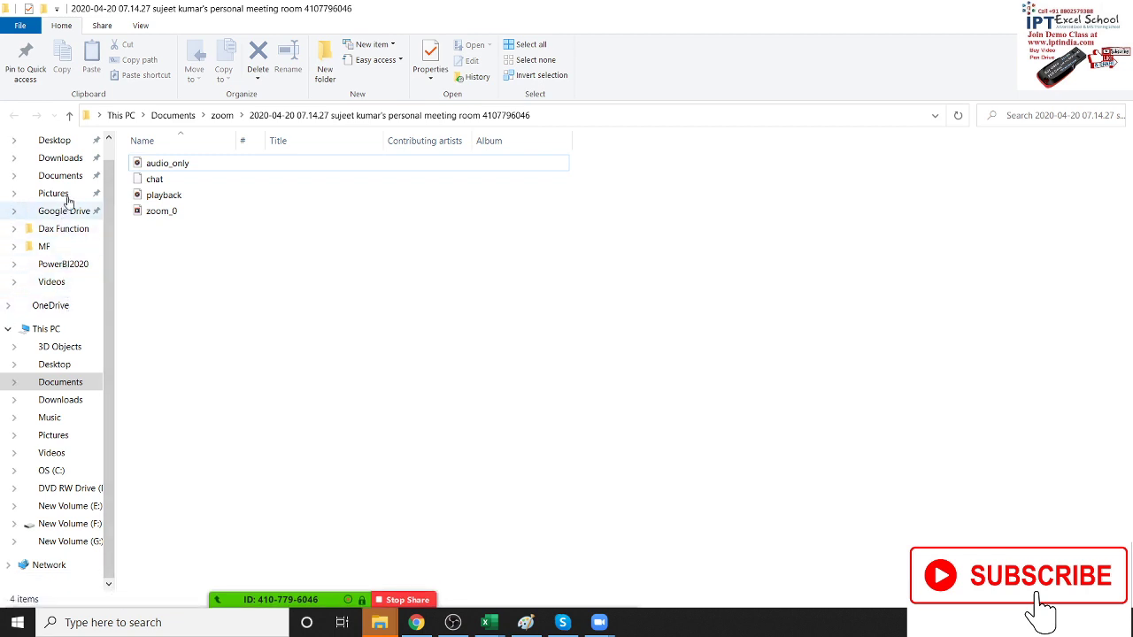
double_click(254, 213)
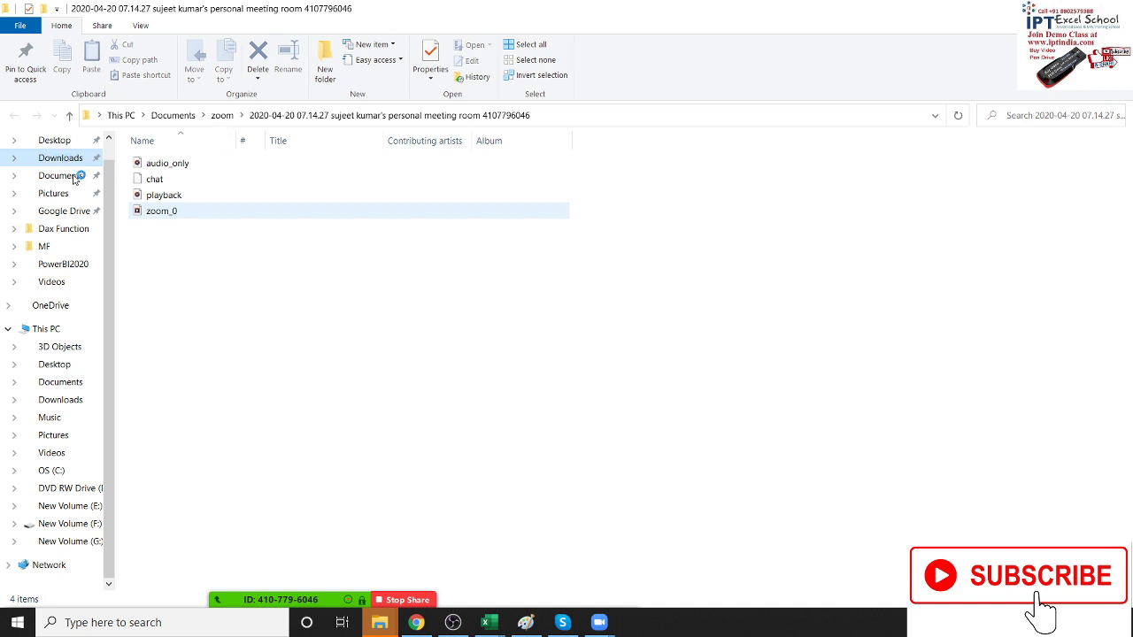
mouse_move(379, 622)
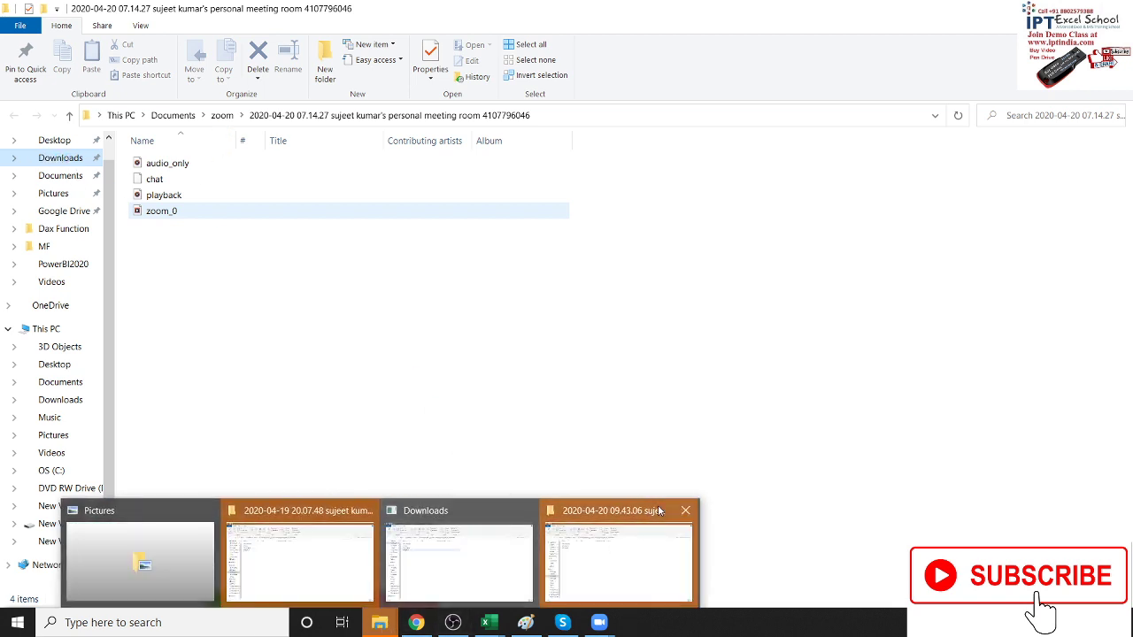
left_click(685, 511)
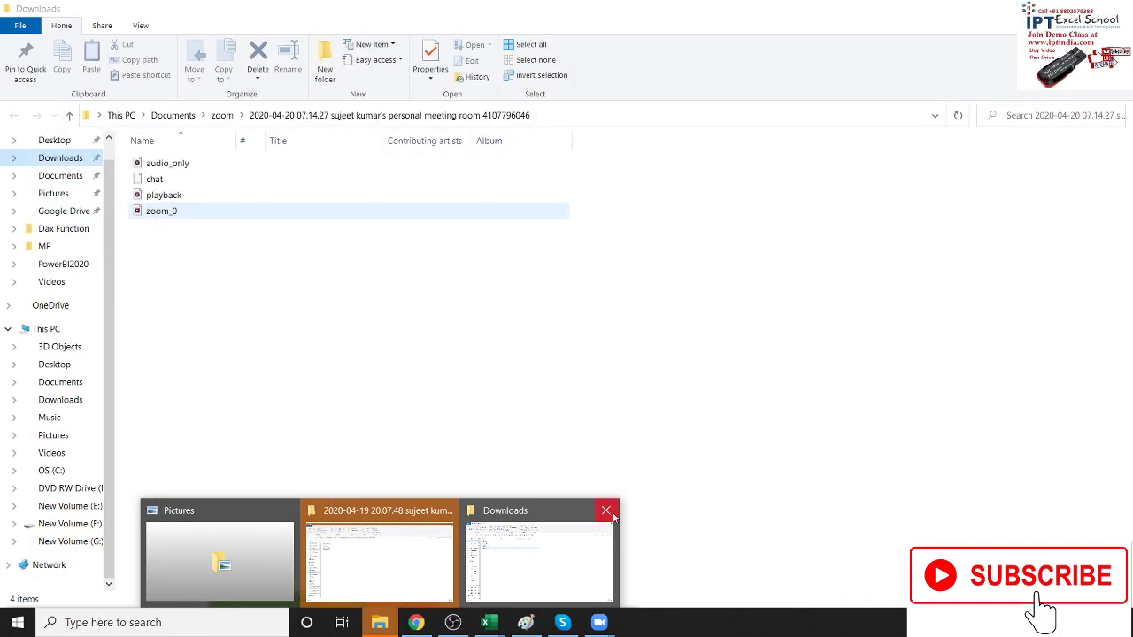
left_click(452, 514)
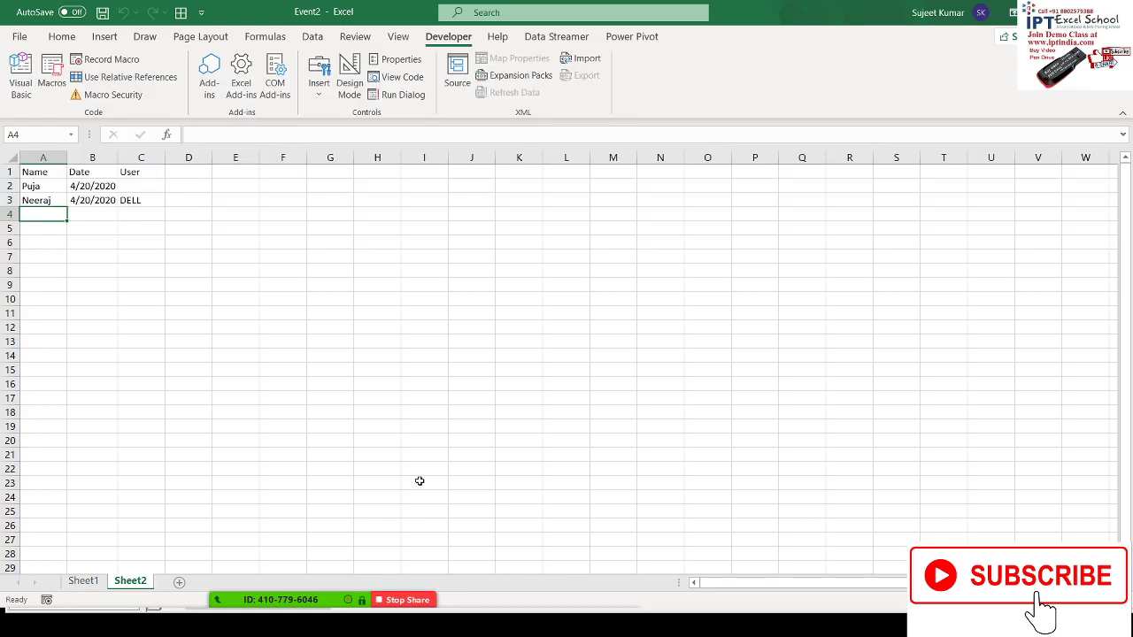
Return to Event2 and check Sheet2's macro code in the Visual Basic editor.
left_click(420, 481)
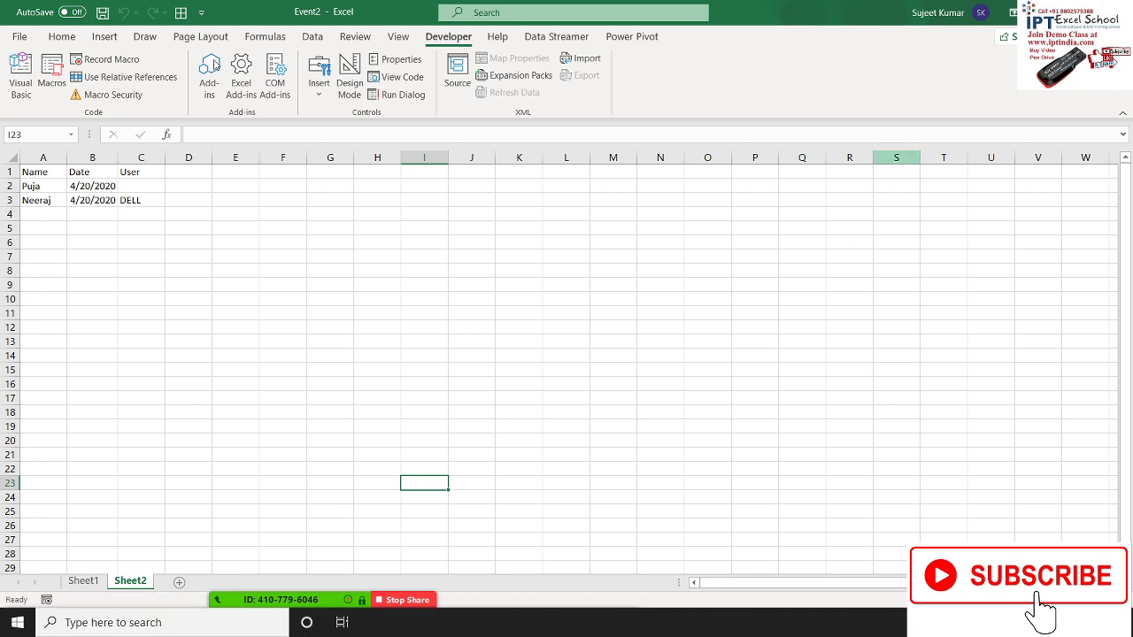
left_click(25, 80)
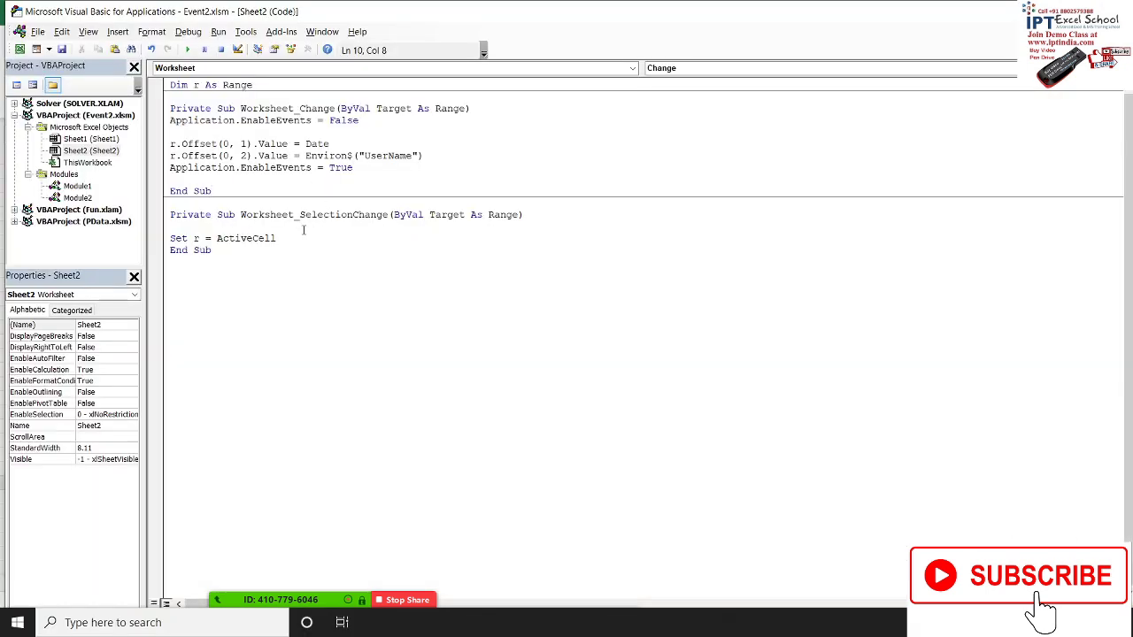
left_click(293, 182)
key("alt+Tab")
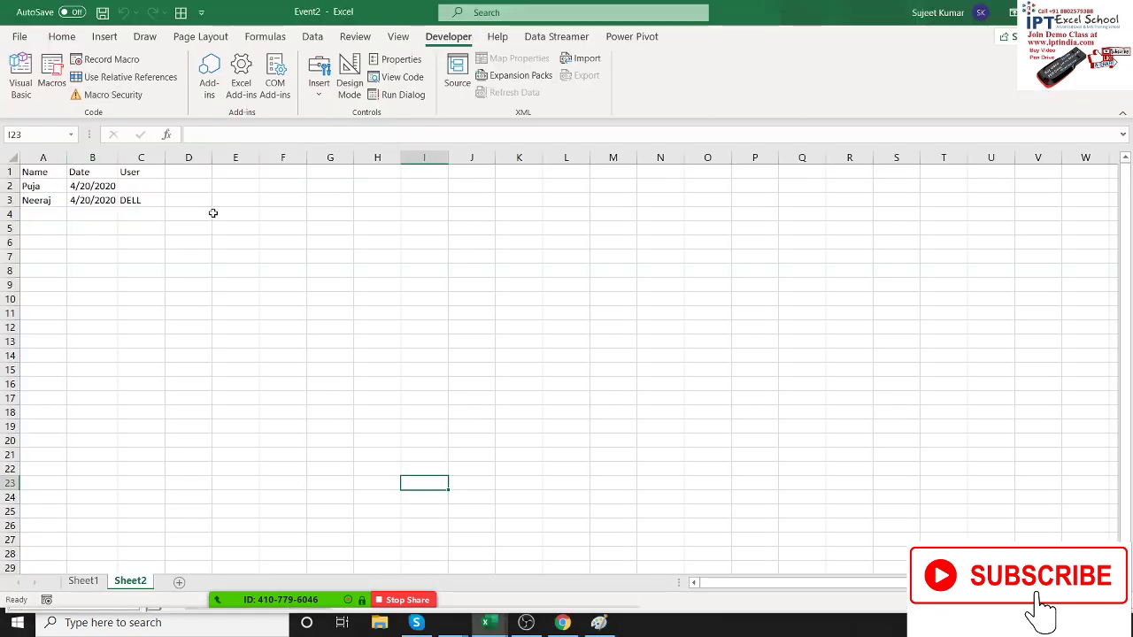
Select all cells on Sheet2 and clear Locked on the Format Cells Protection tab.
left_click(165, 256)
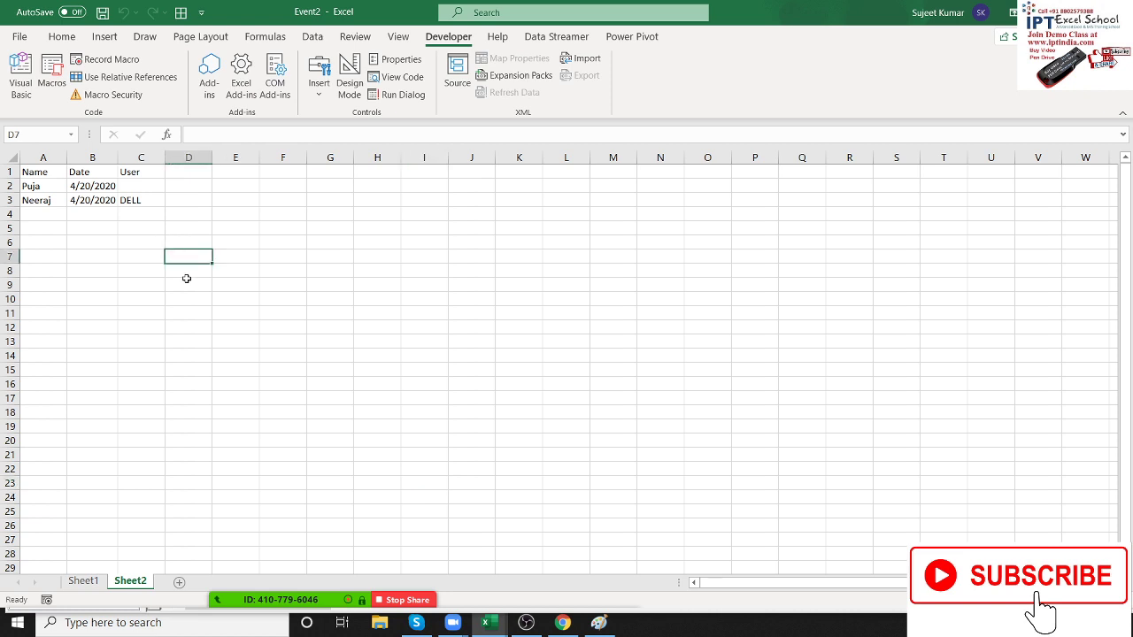
left_click(12, 160)
right_click(166, 241)
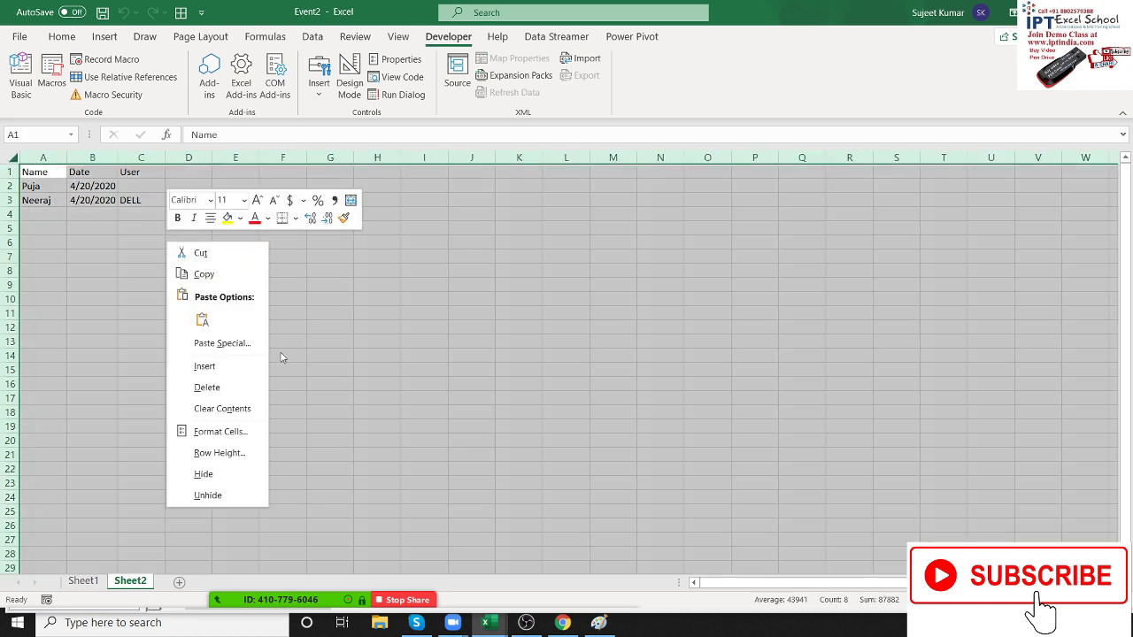
left_click(256, 431)
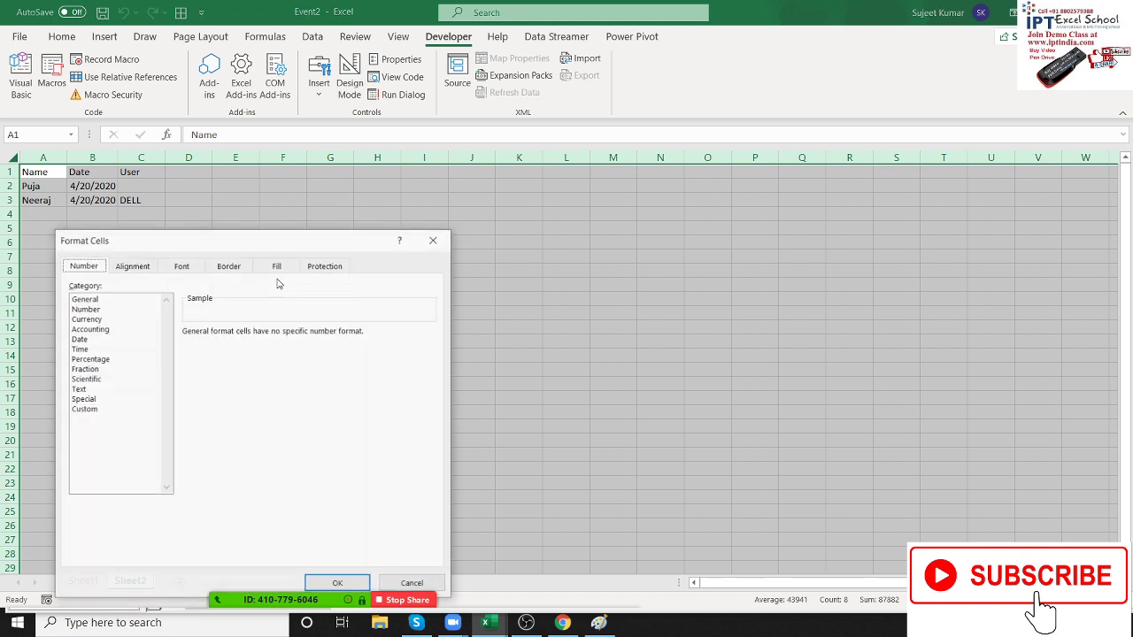
left_click(327, 266)
left_click(73, 286)
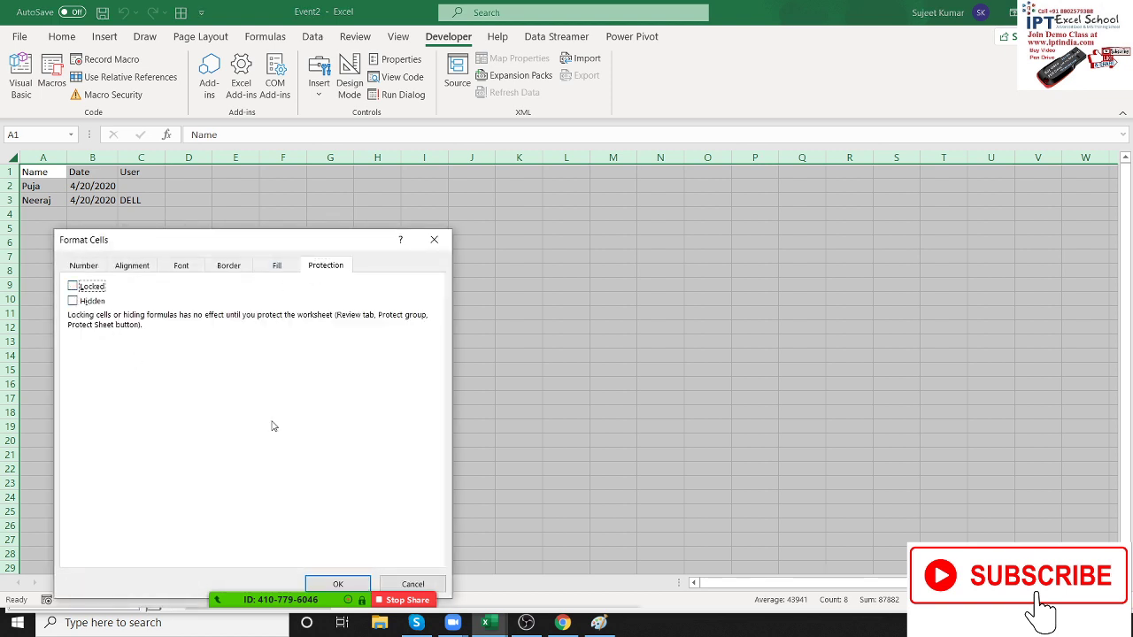
left_click_drag(250, 247, 386, 156)
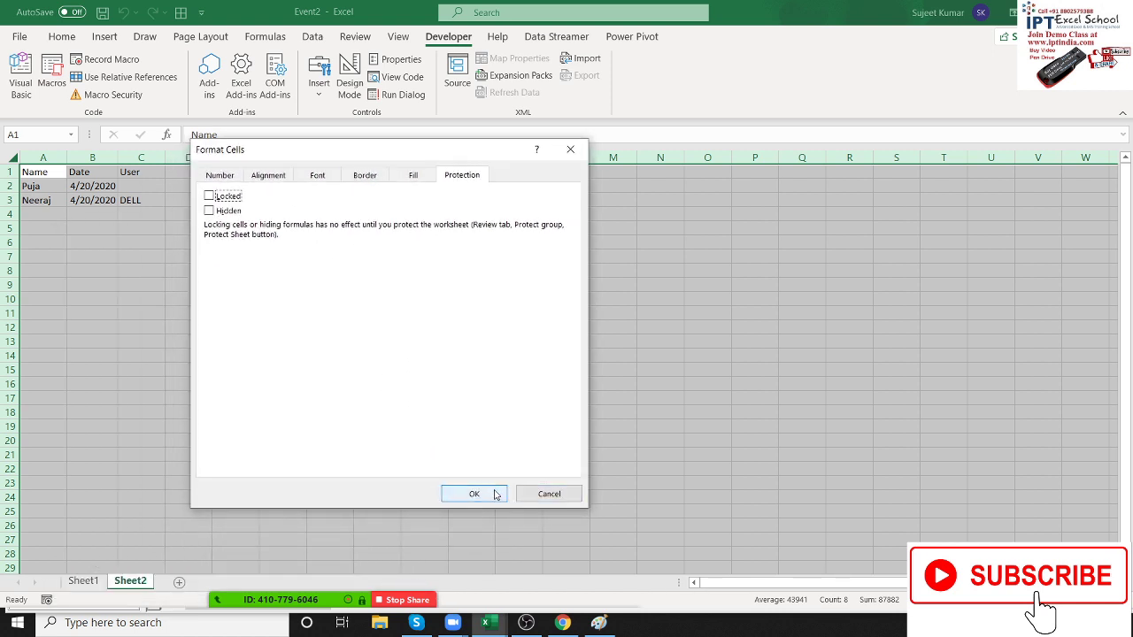
left_click(495, 494)
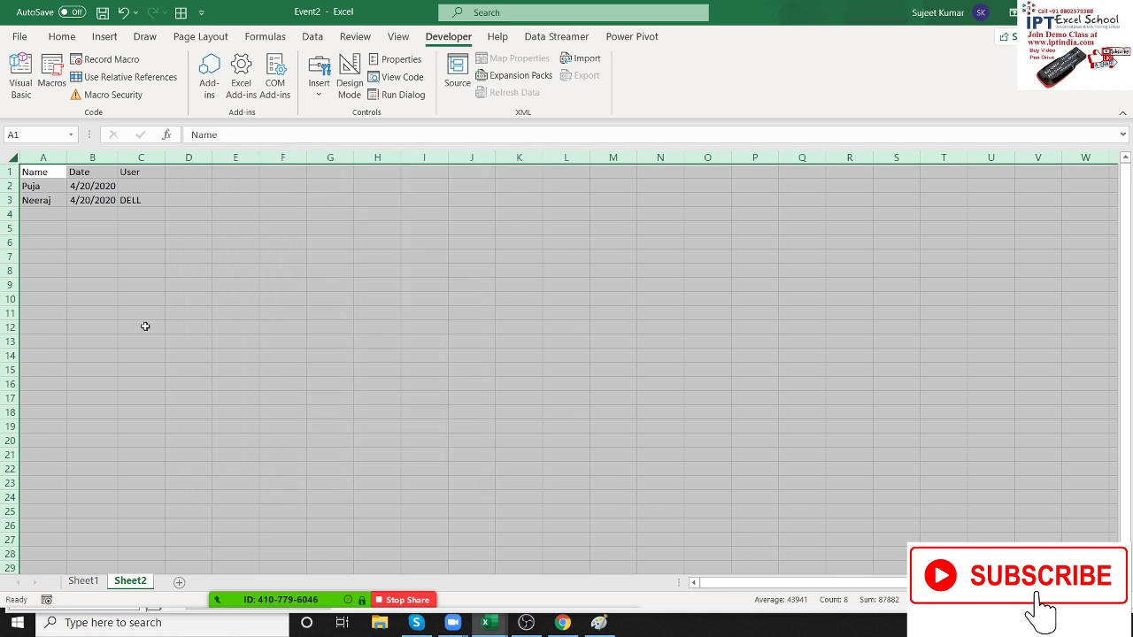
left_click(103, 277)
Write Range("A1", Range("C65000").End(xlUp)) on a new line above Application.EnableEvents = True.
key("alt+F11")
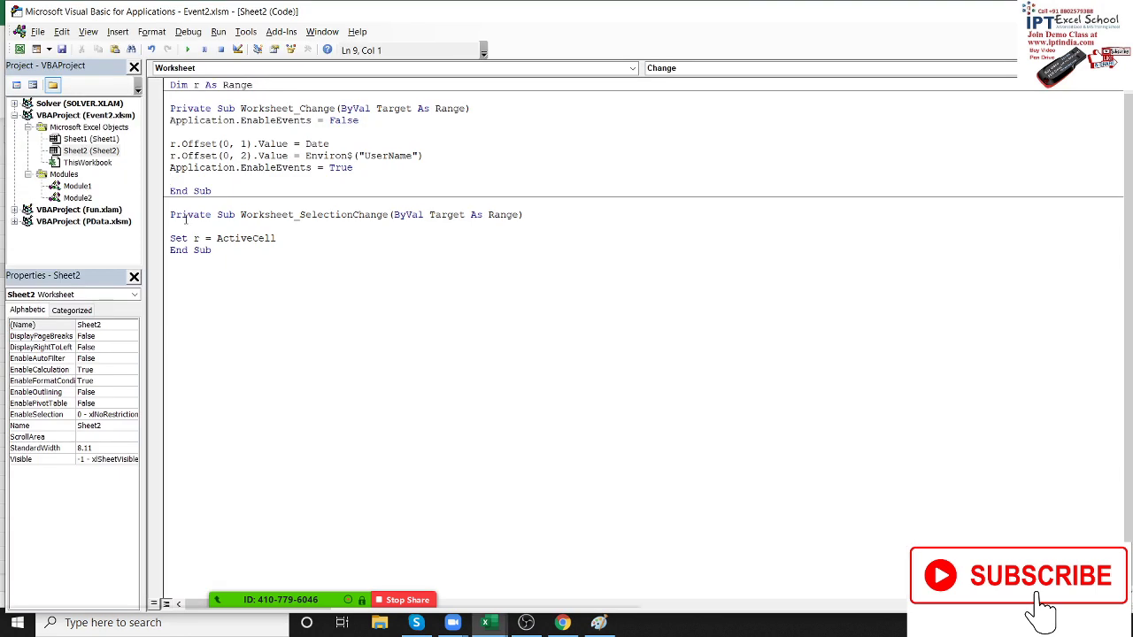
key("Return")
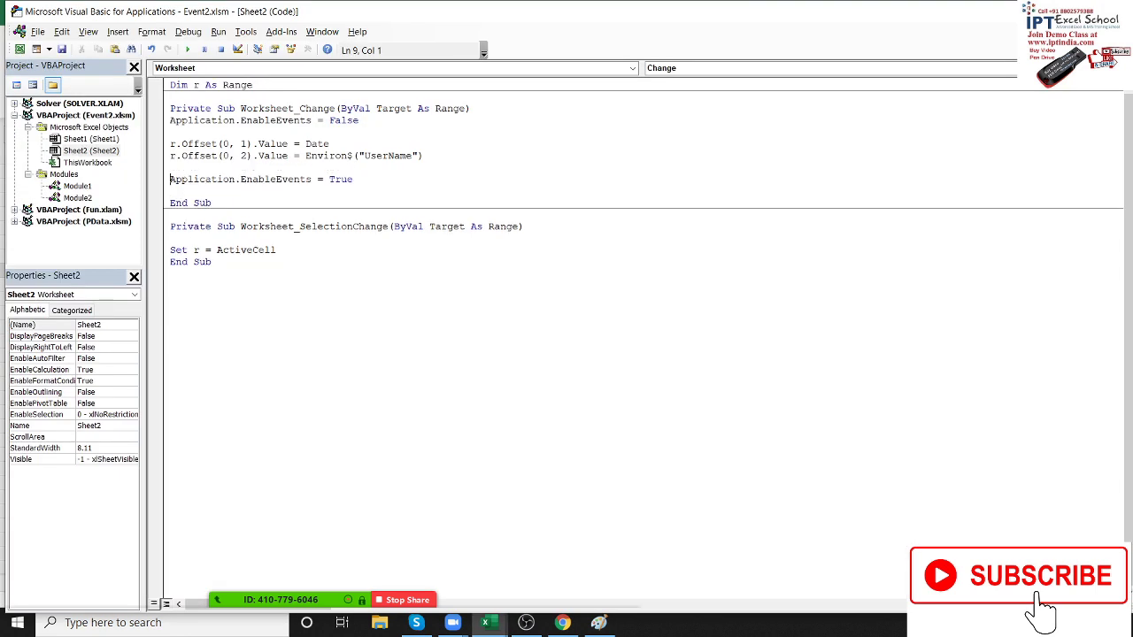
key("Return")
key("Up")
key("Up")
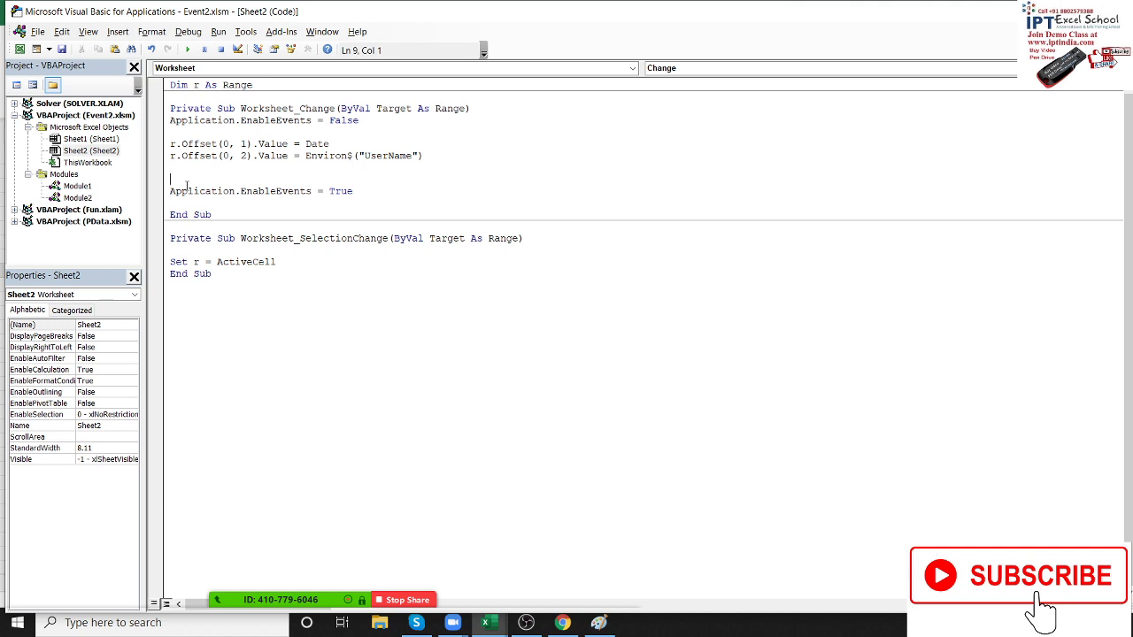
type("rang")
type("e(")
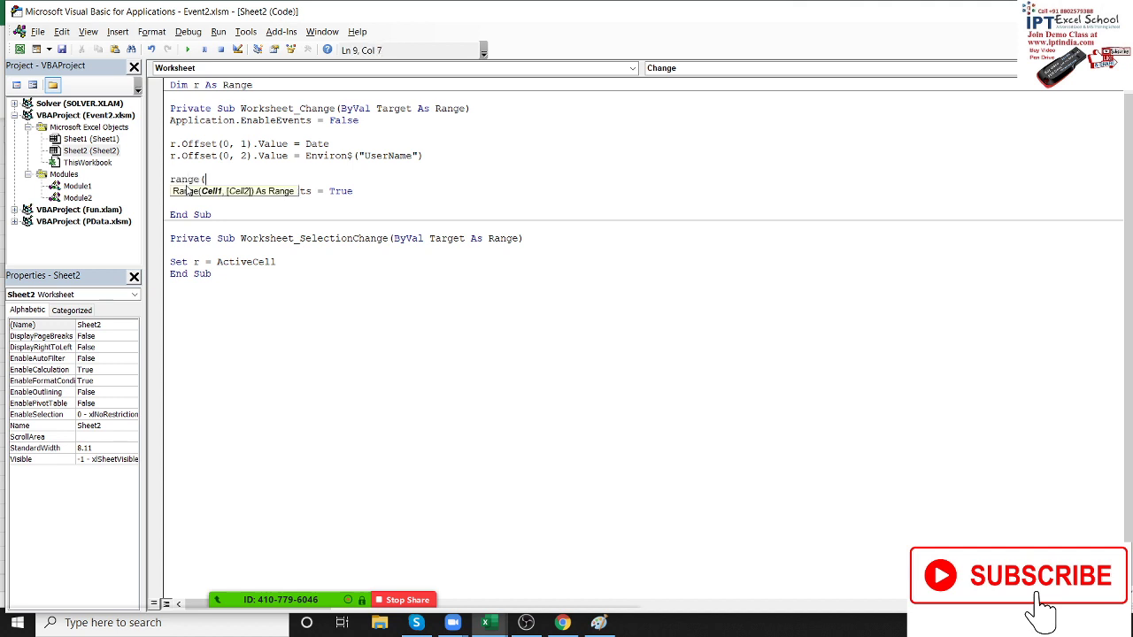
type("r")
key("BackSpace")
type("\"A1")
type("\",")
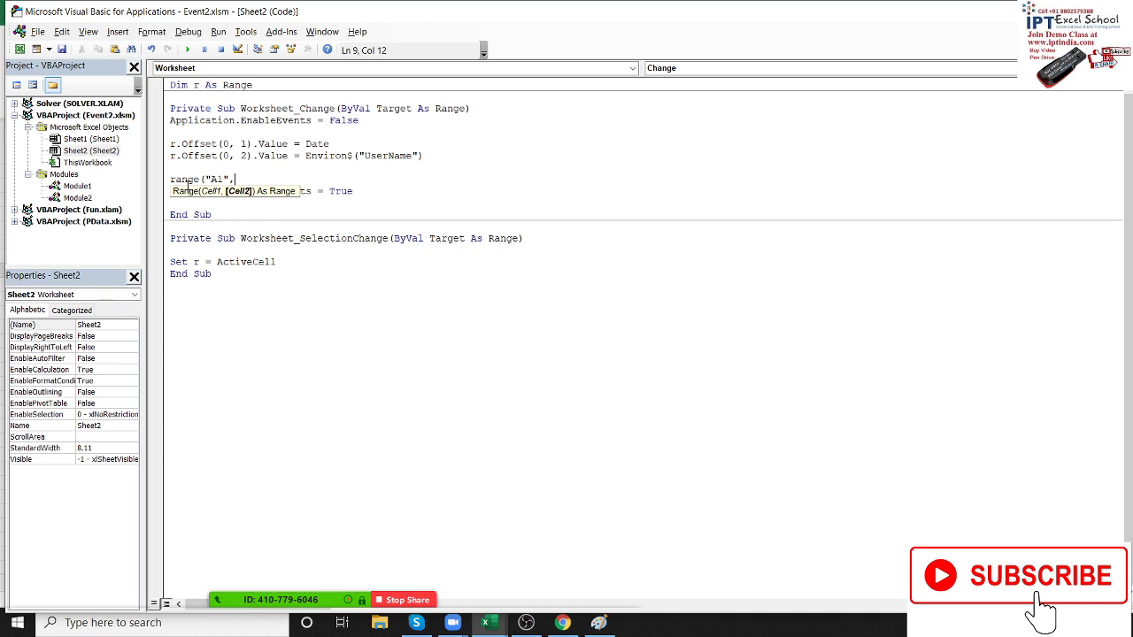
type("r")
type("ange(")
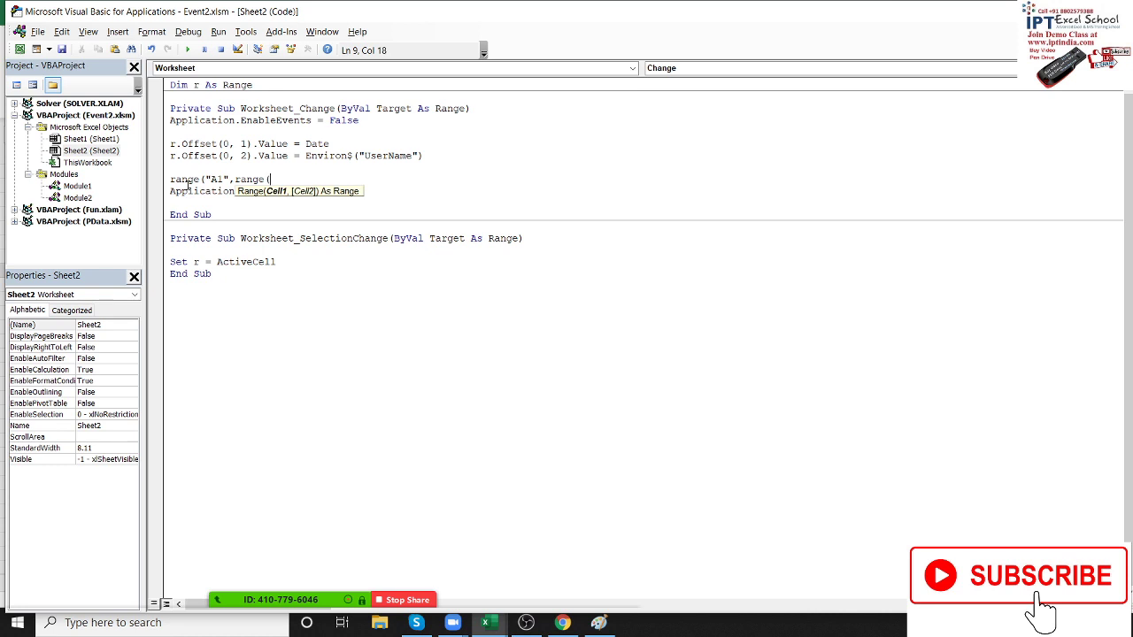
type("\"C")
type("65000")
type("\").E")
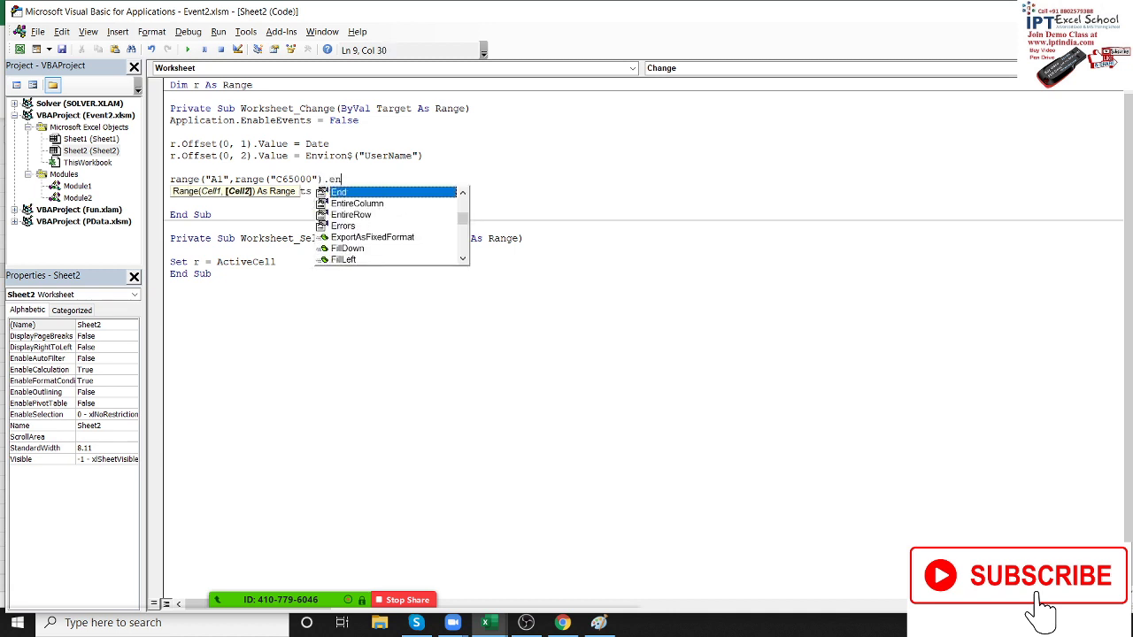
type("nd(")
key("Down")
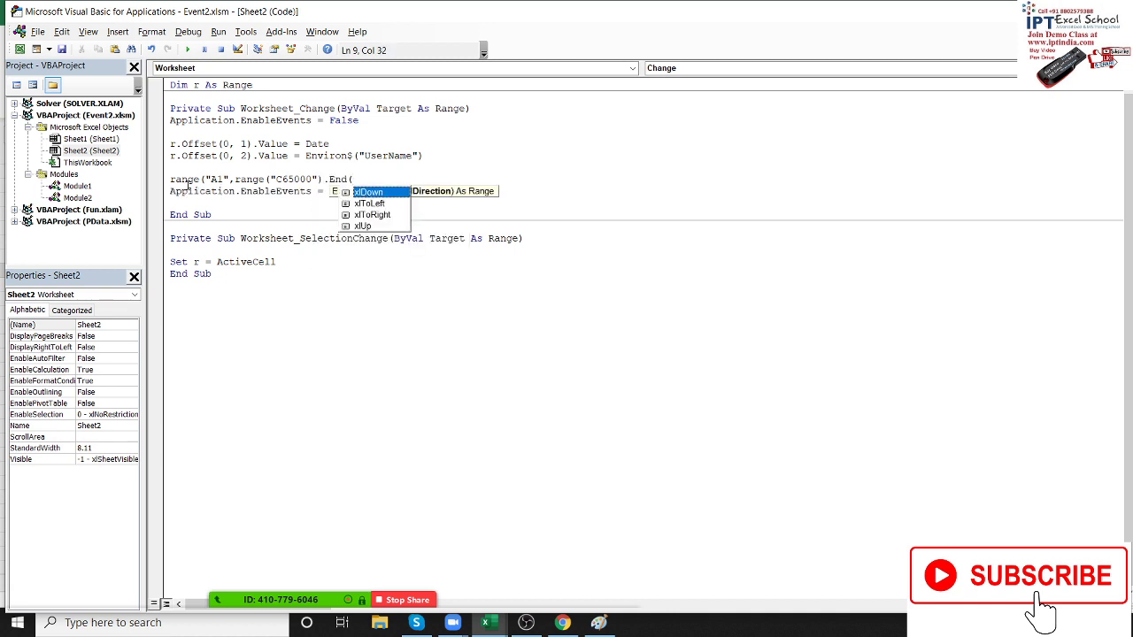
key("Down")
key("Down")
key("Down")
key("Tab")
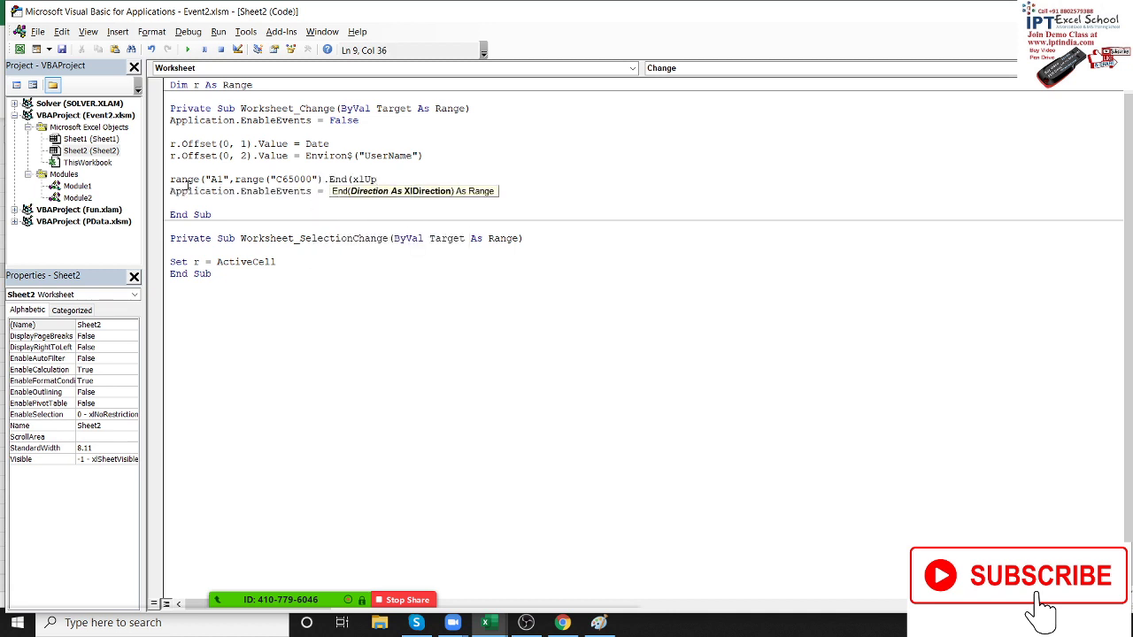
type("))")
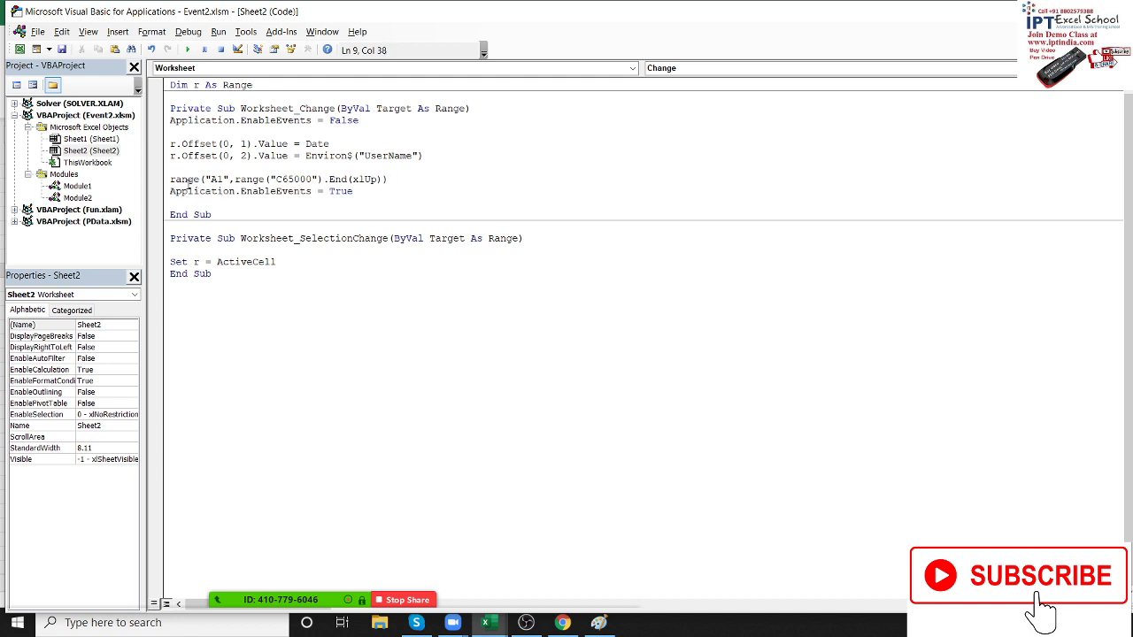
Finish that line as .Locked = True and open a blank line above EnableEvents.
type(".")
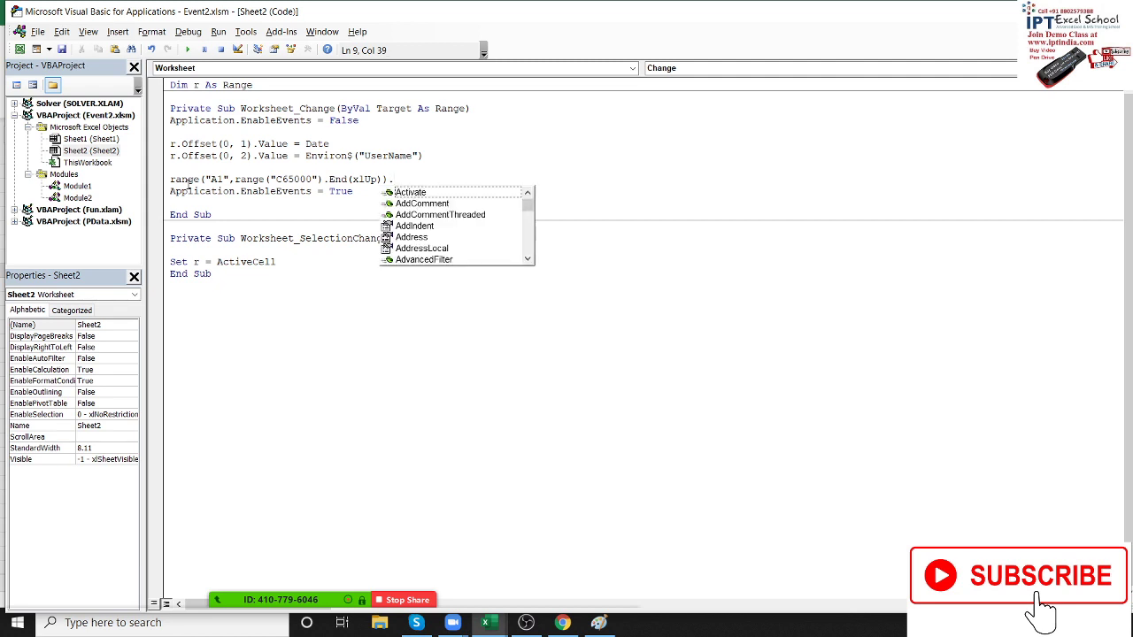
type("Activa")
key("BackSpace")
key("BackSpace")
key("BackSpace")
key("BackSpace")
key("BackSpace")
key("BackSpace")
key("BackSpace")
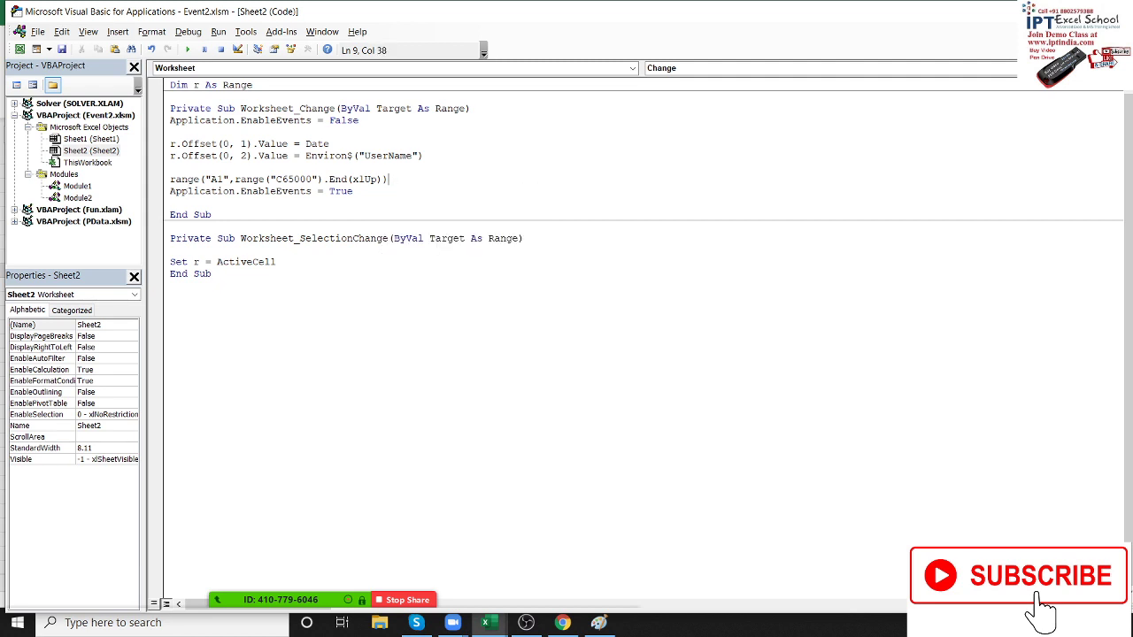
type(".lo")
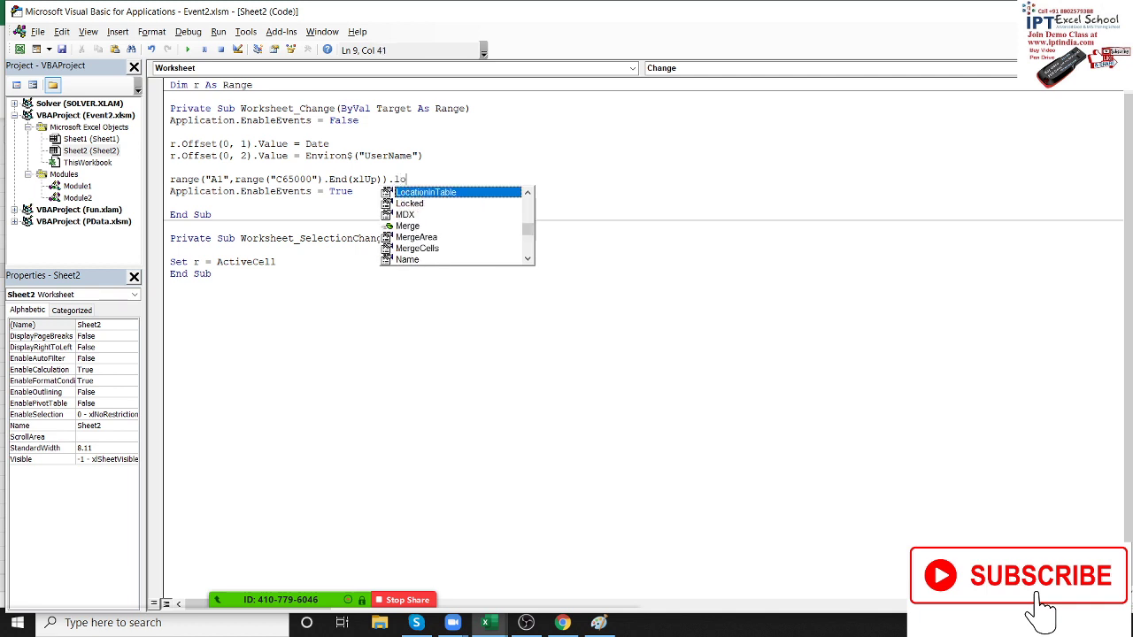
key("Down")
key("Tab")
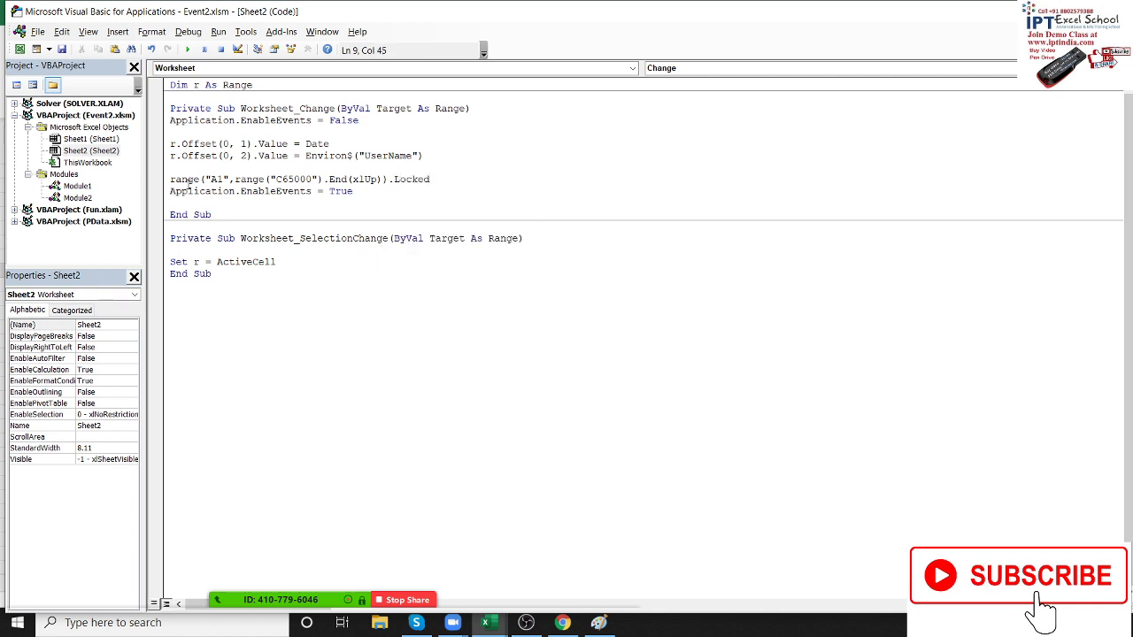
type("=ru")
key("BackSpace")
key("BackSpace")
type("true")
key("Down")
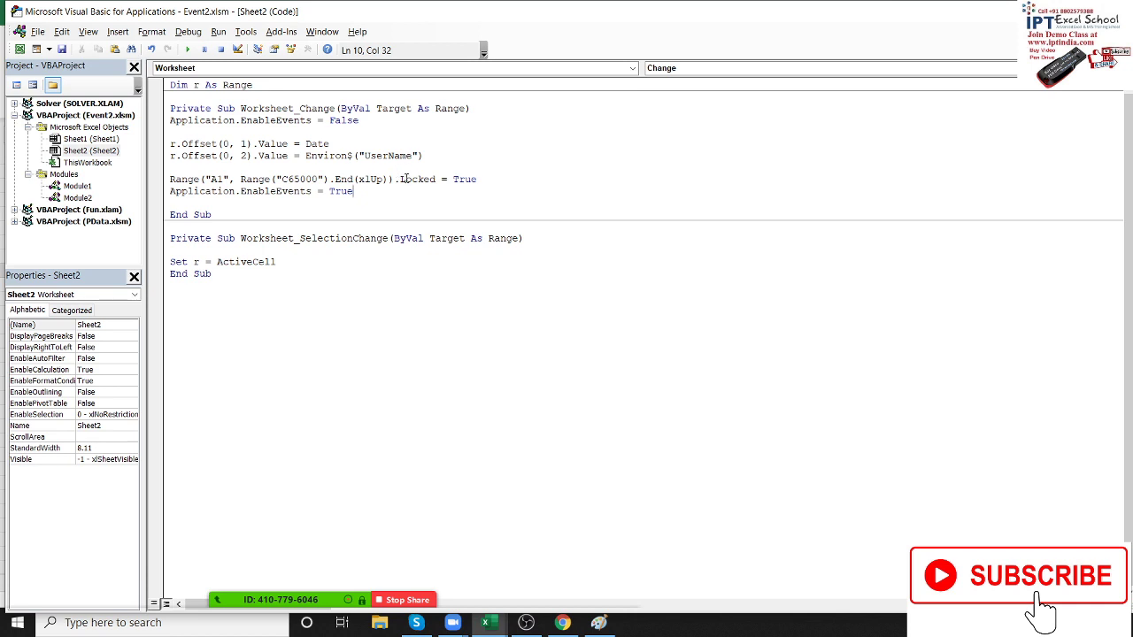
left_click(175, 191)
key("Return")
key("Up")
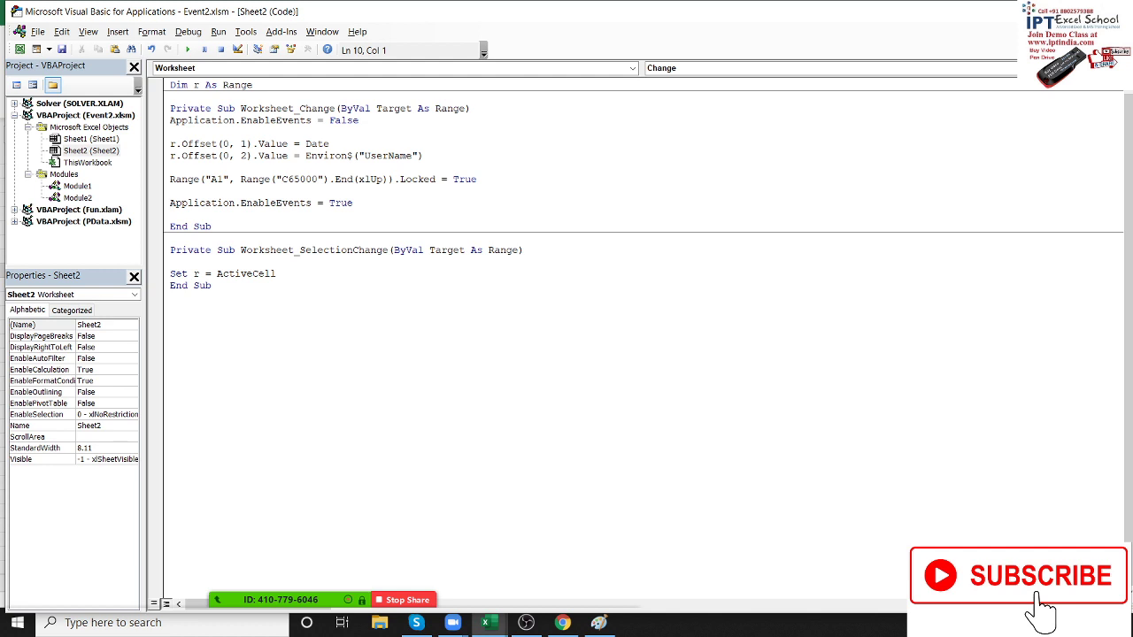
Add Sheet2.Protect with the password just before EnableEvents = True.
type("sheet")
type("2")
type(".")
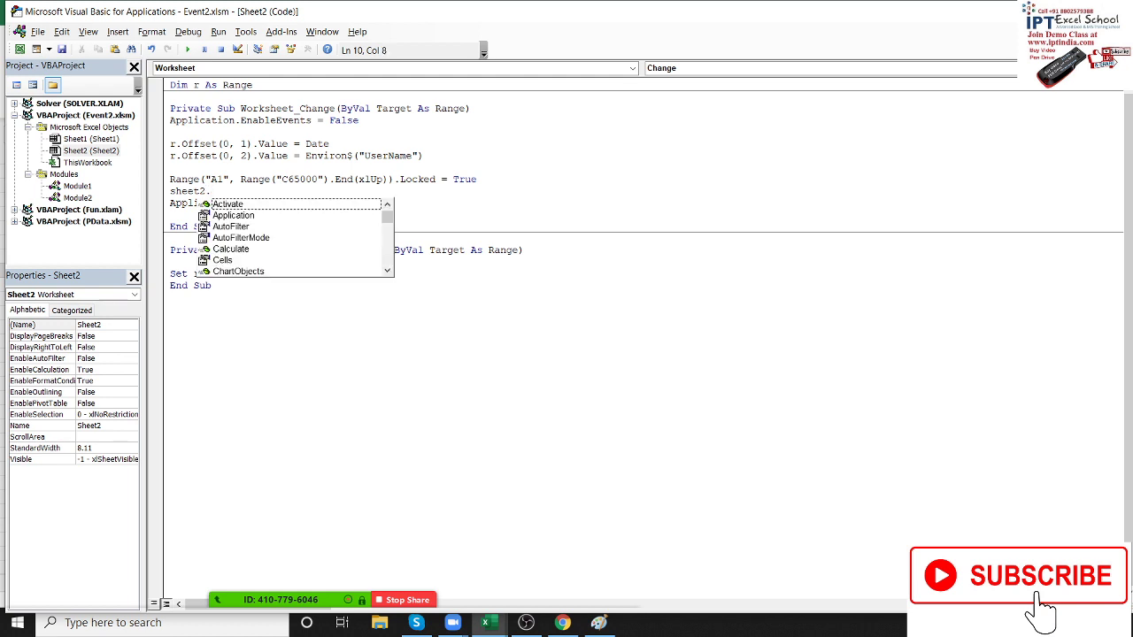
type("pr")
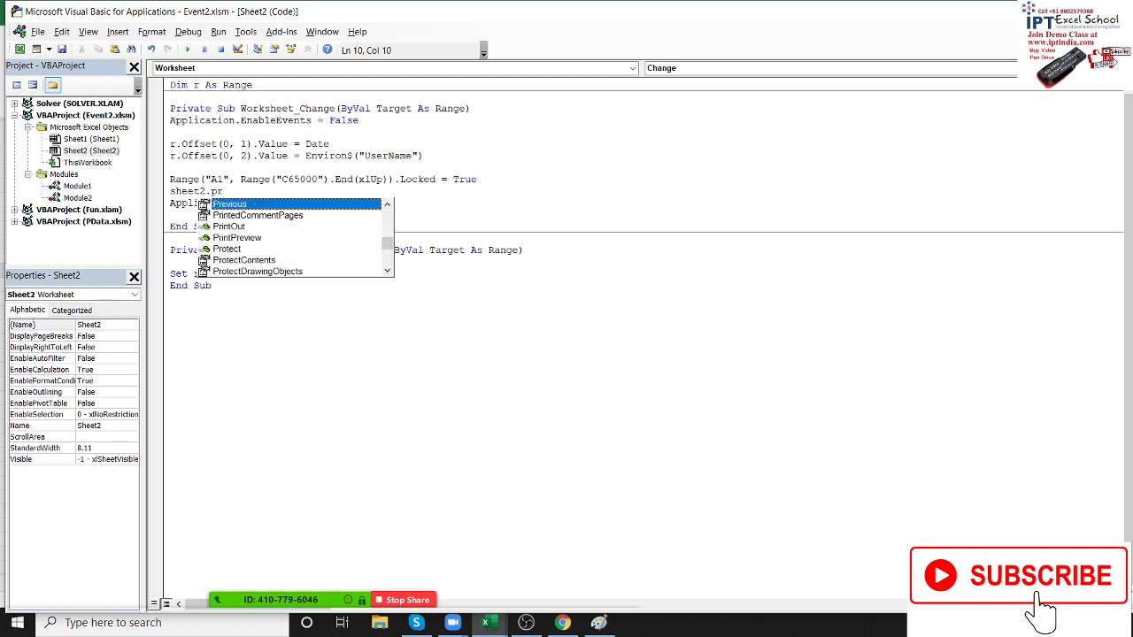
key("Down")
key("Down")
key("Down")
key("Down")
key("Tab")
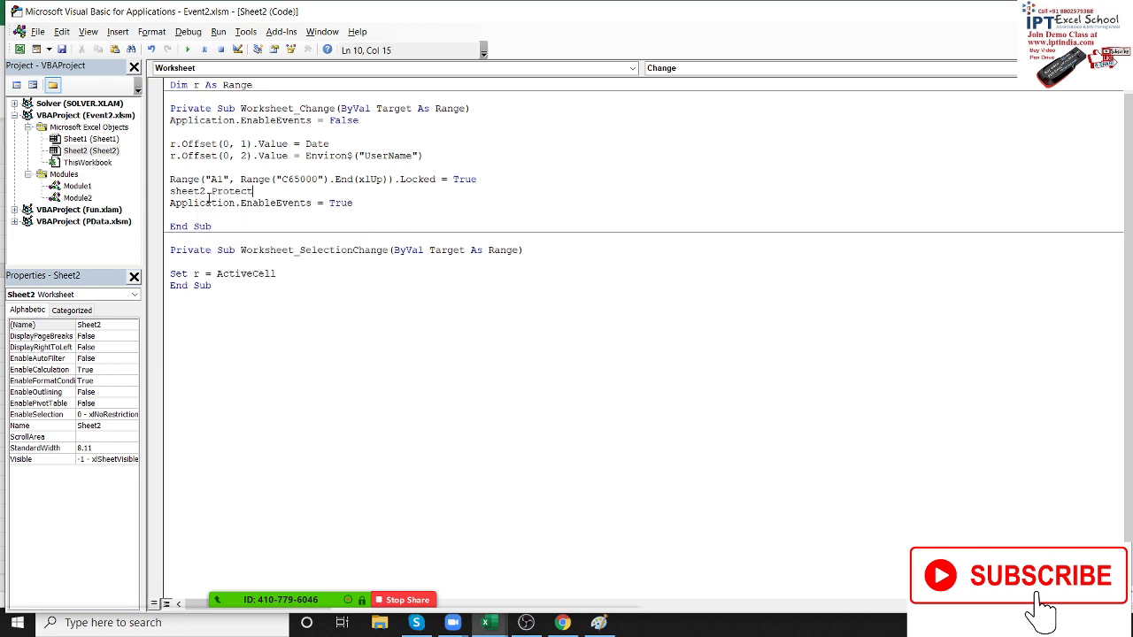
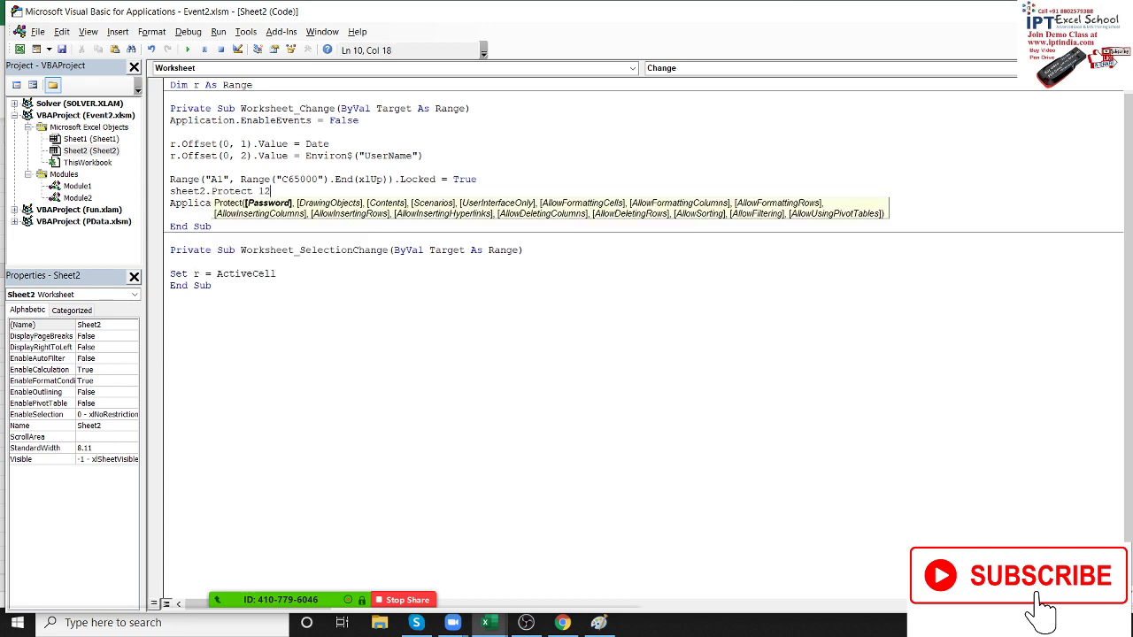
Add Sheet2.Unprotect with the same password at the start of the handler.
left_click(183, 131)
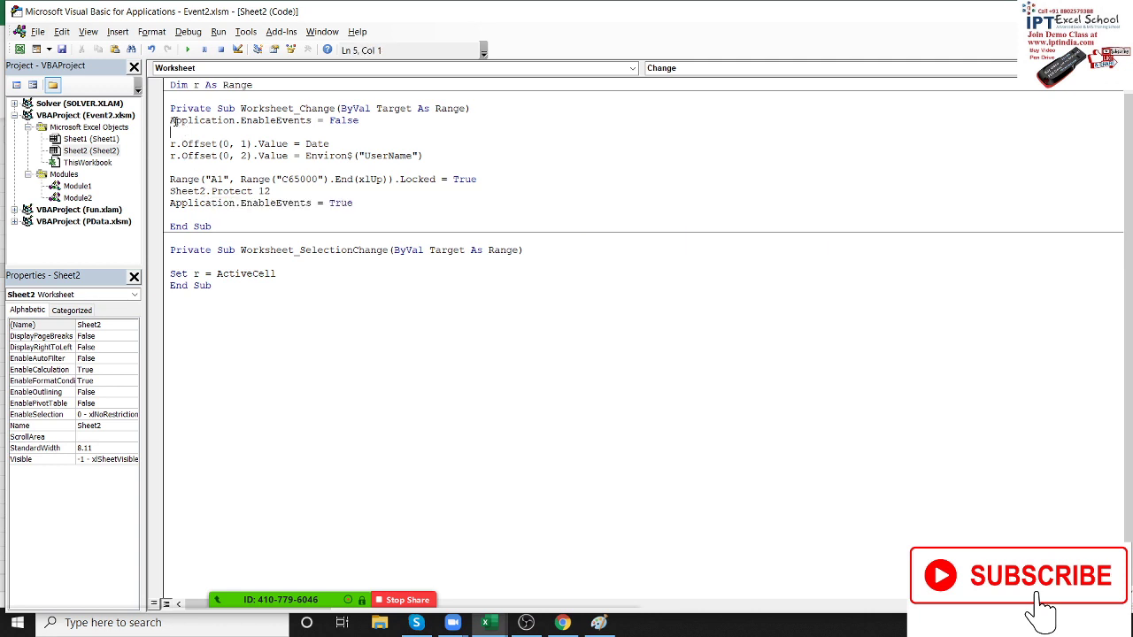
type("s")
type("heet2.")
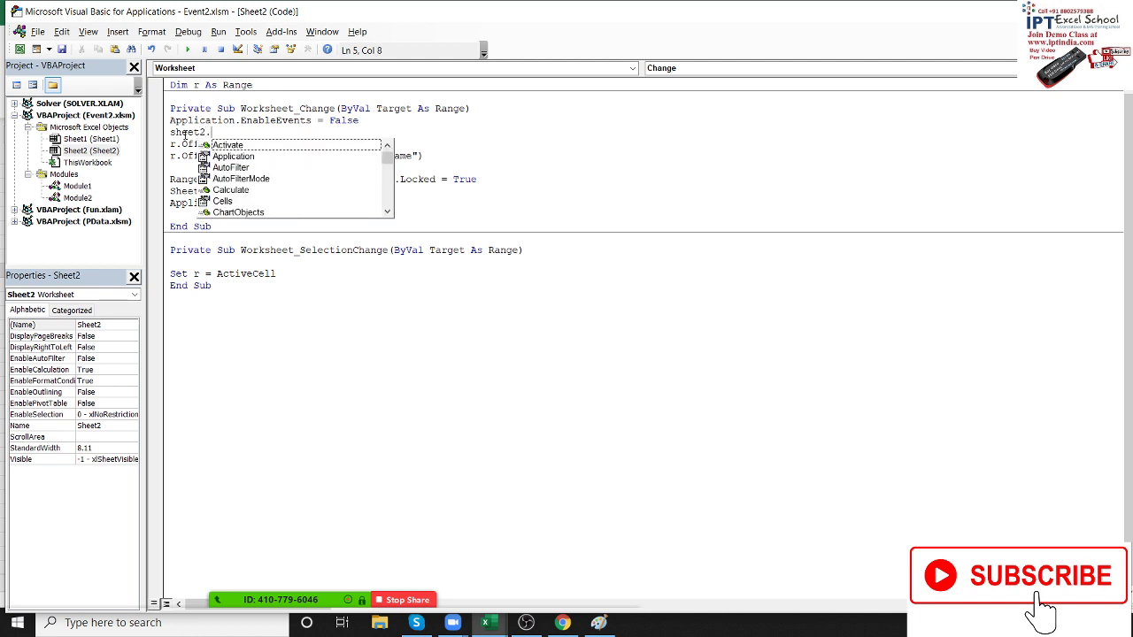
type("pr")
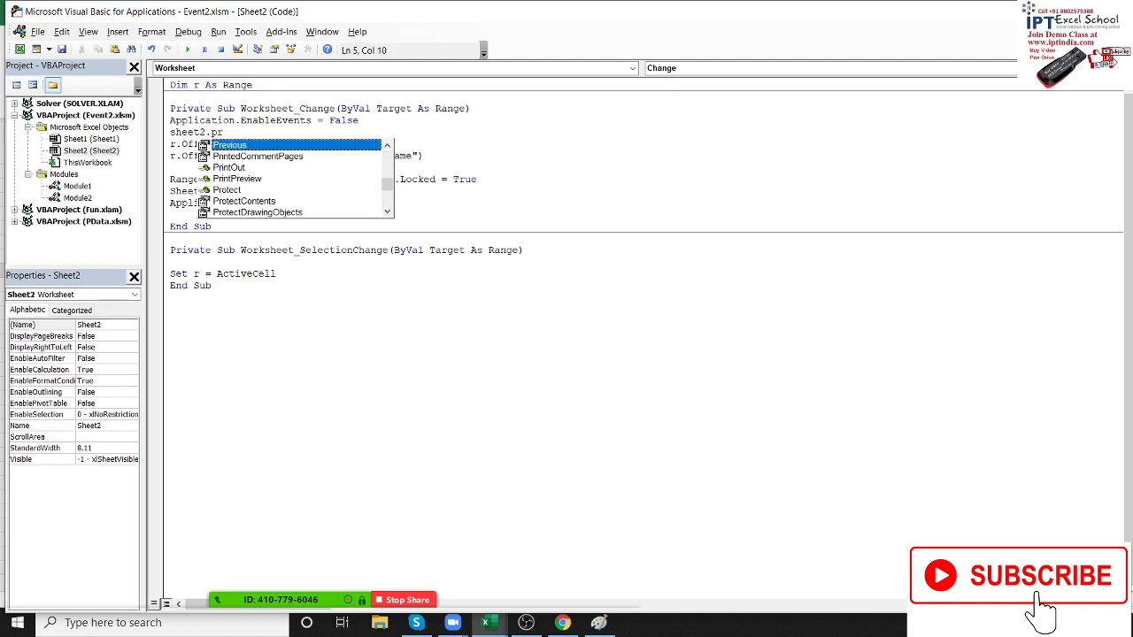
key("BackSpace")
key("BackSpace")
type("u")
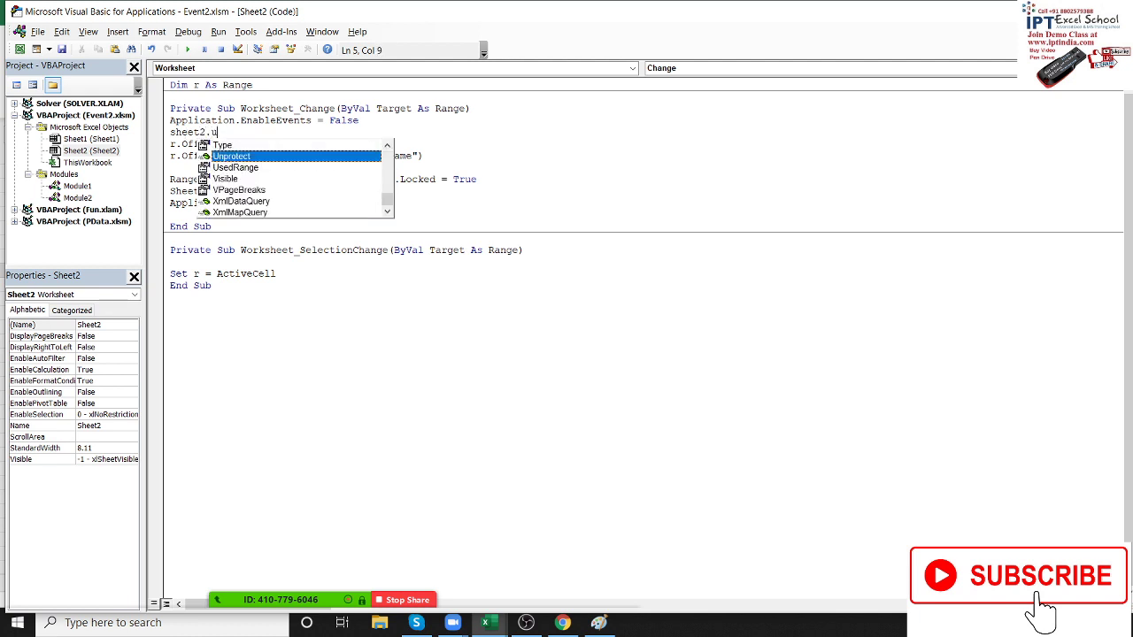
type("n ")
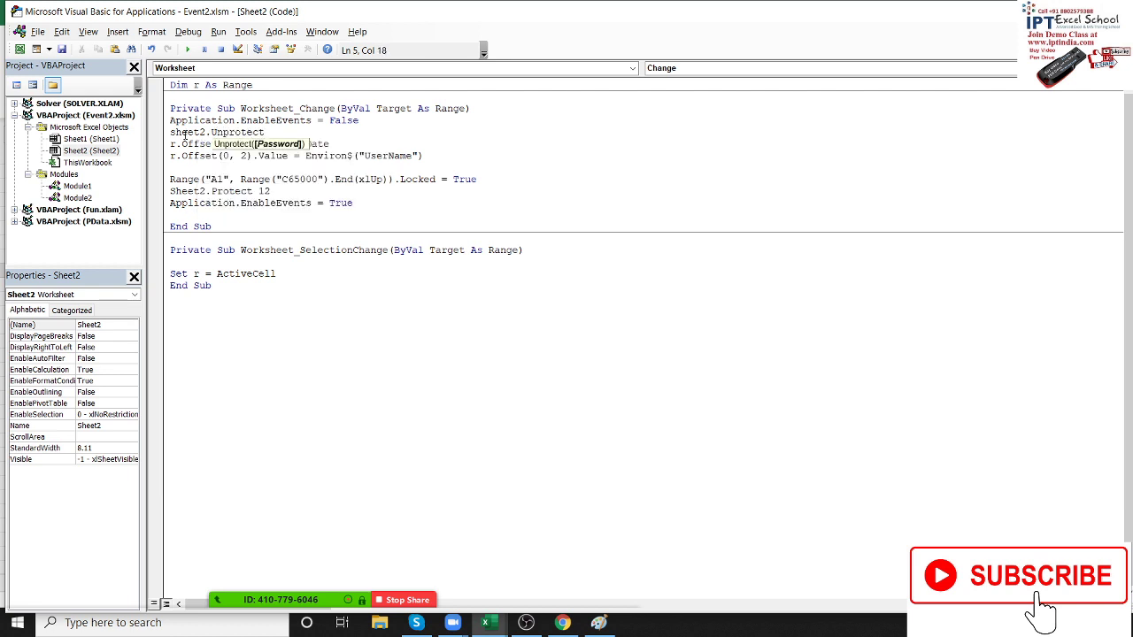
left_click(256, 226)
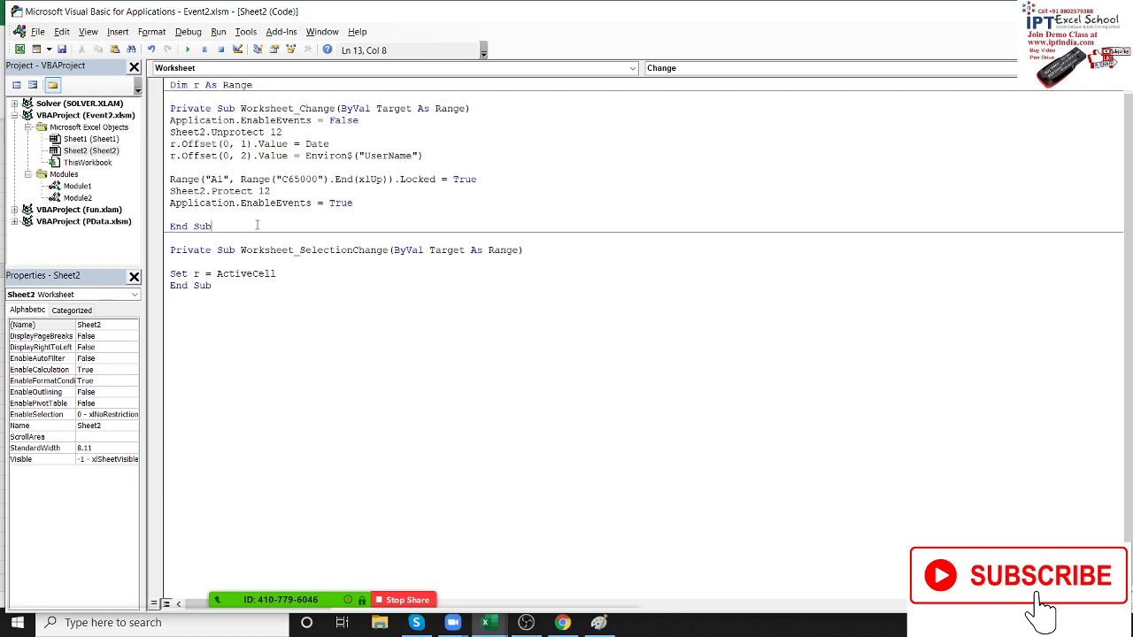
left_click(213, 178)
Enter a new name in A4, then confirm A3 is locked by trying to delete it.
key("alt+F11")
left_click(49, 215)
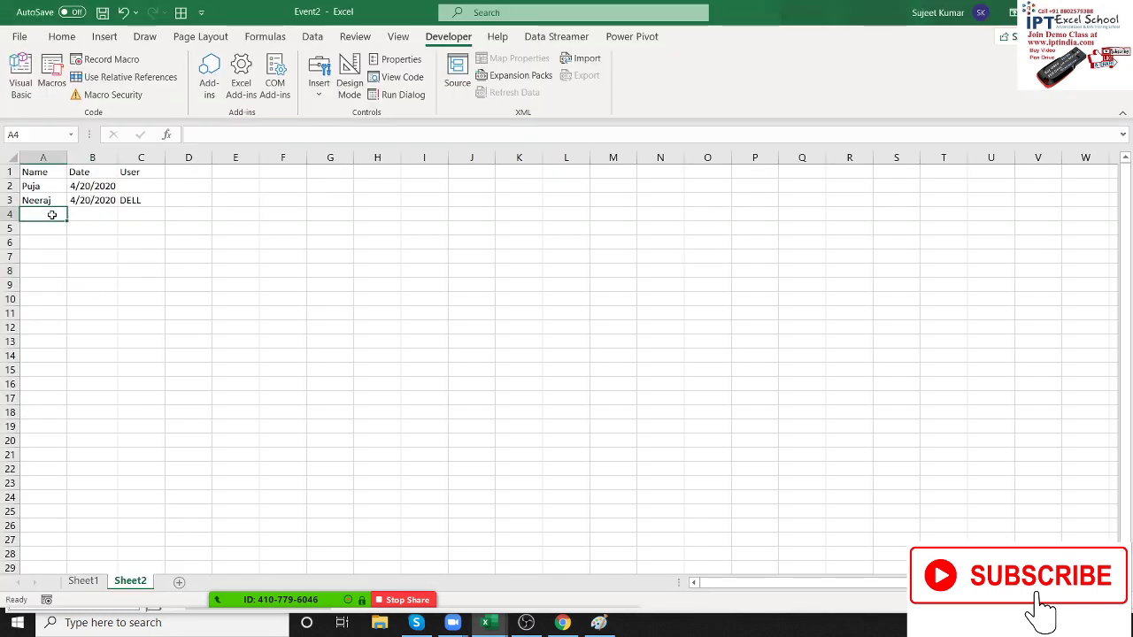
type("OM")
key("Return")
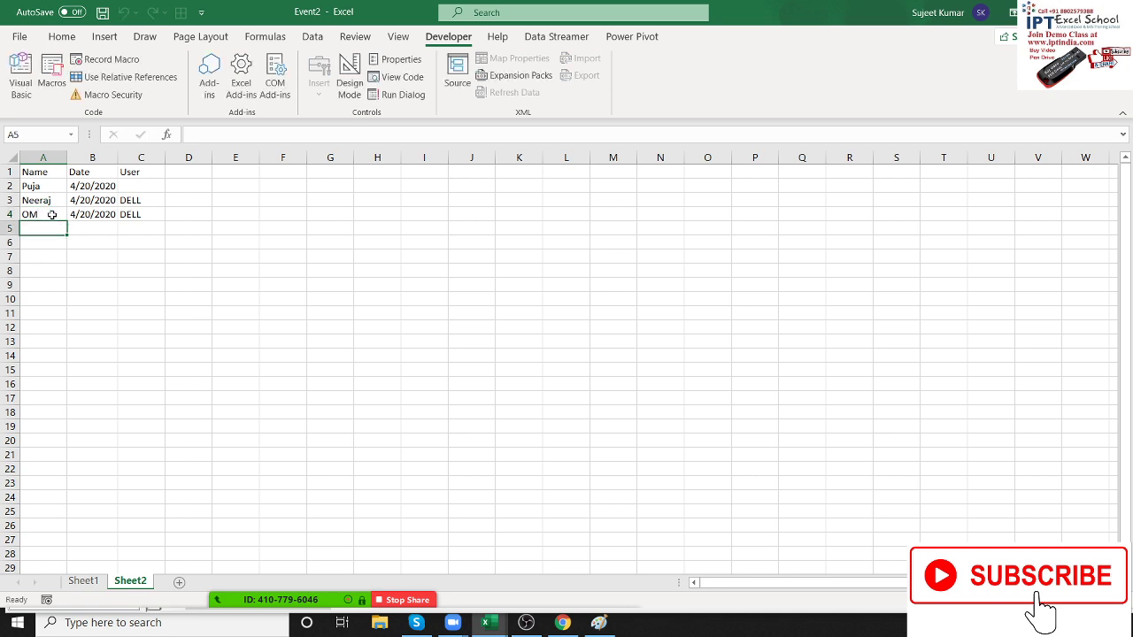
key("Up")
key("Up")
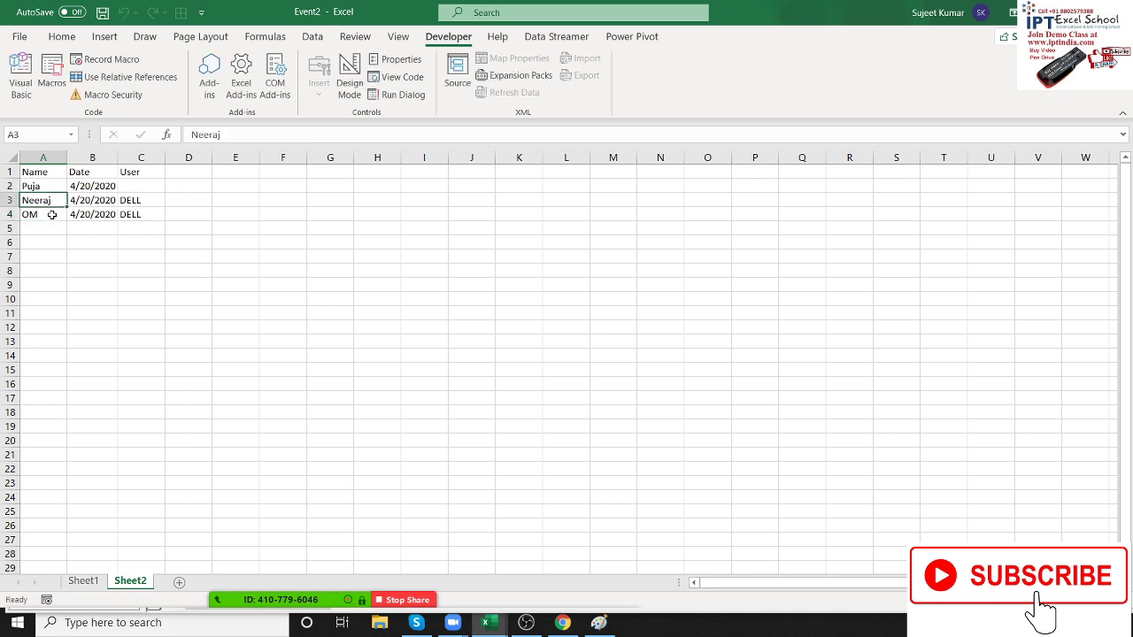
key("Delete")
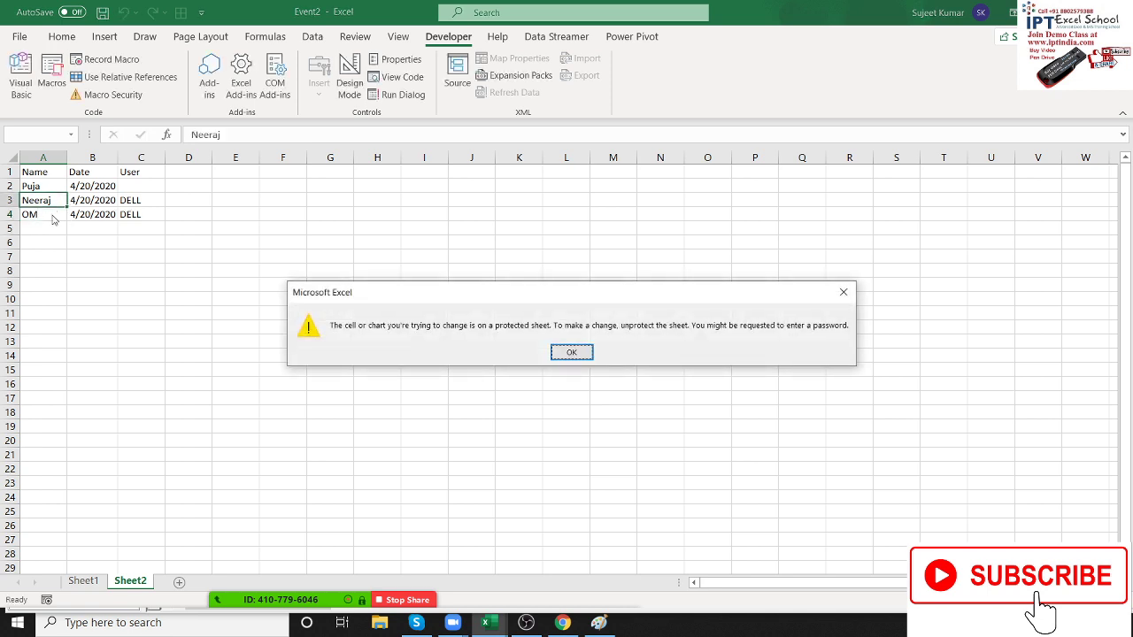
key("Return")
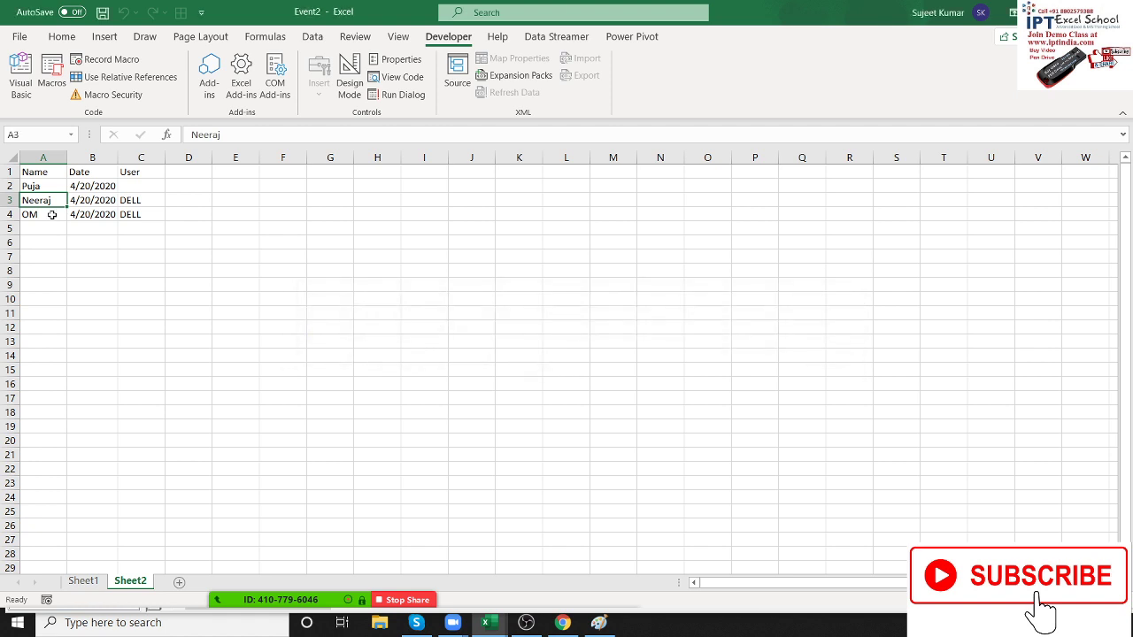
Enter a second name in A5 and verify that it is now locked too.
key("Down")
key("Down")
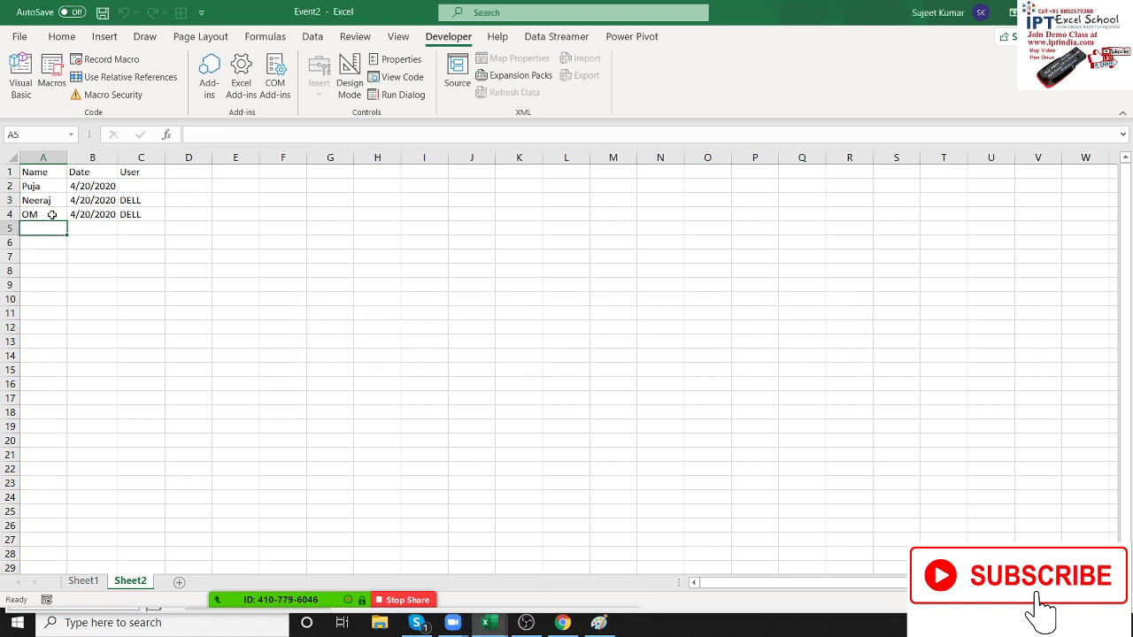
type("Tina")
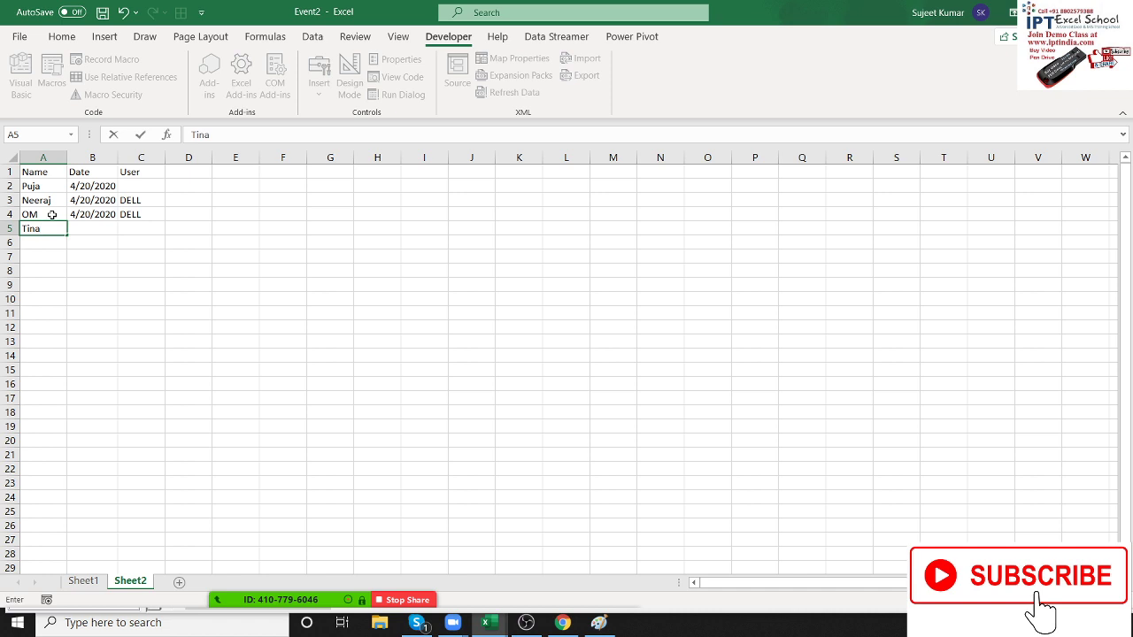
key("Return")
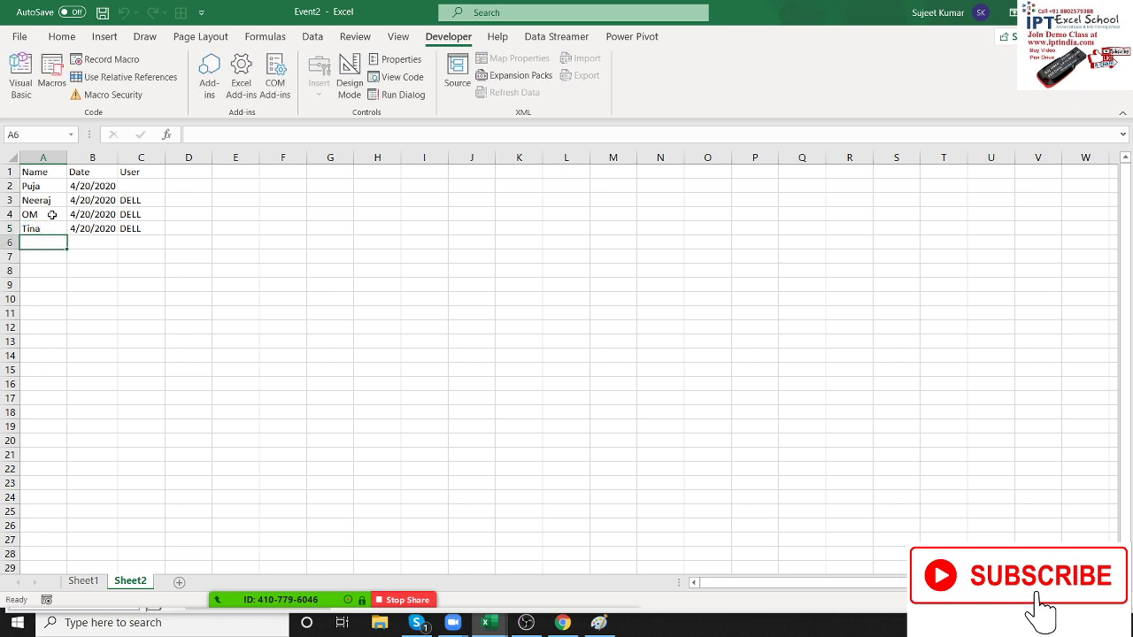
key("Up")
key("F2")
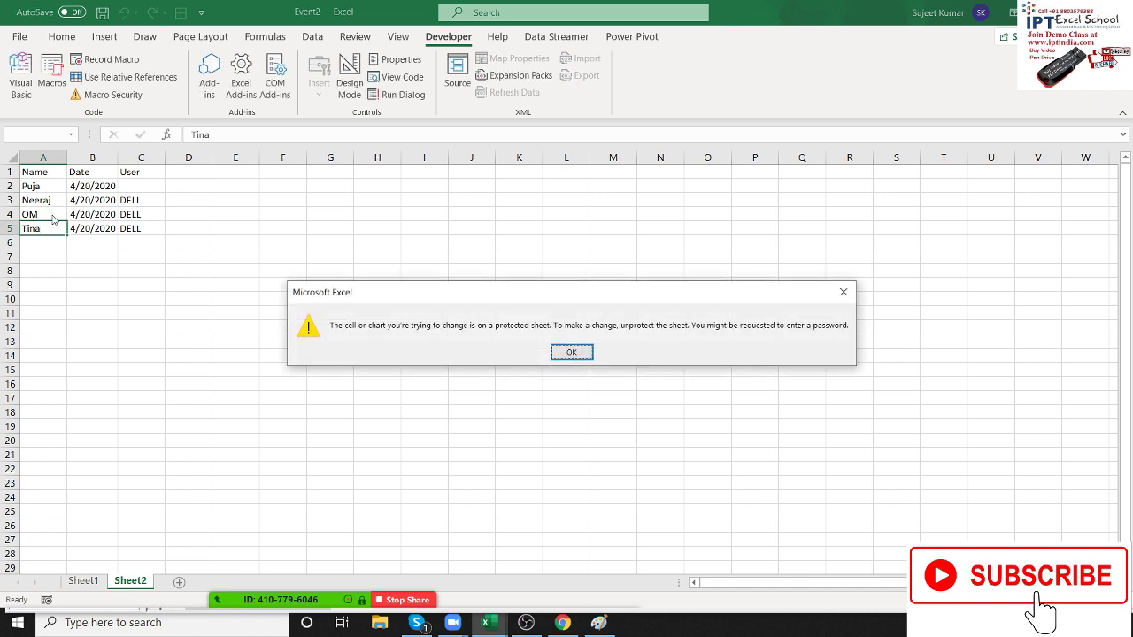
key("Return")
key("alt+Tab")
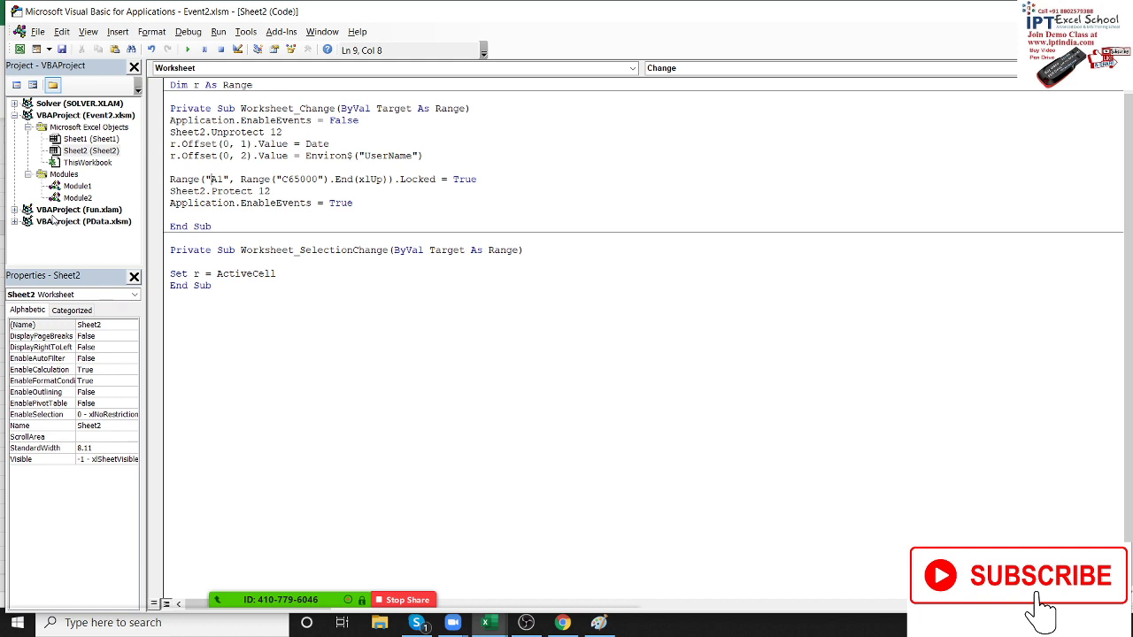
Highlight the unprotect, stamping, locking and protect lines in Worksheet_Change to explain them.
left_click_drag(192, 168, 158, 120)
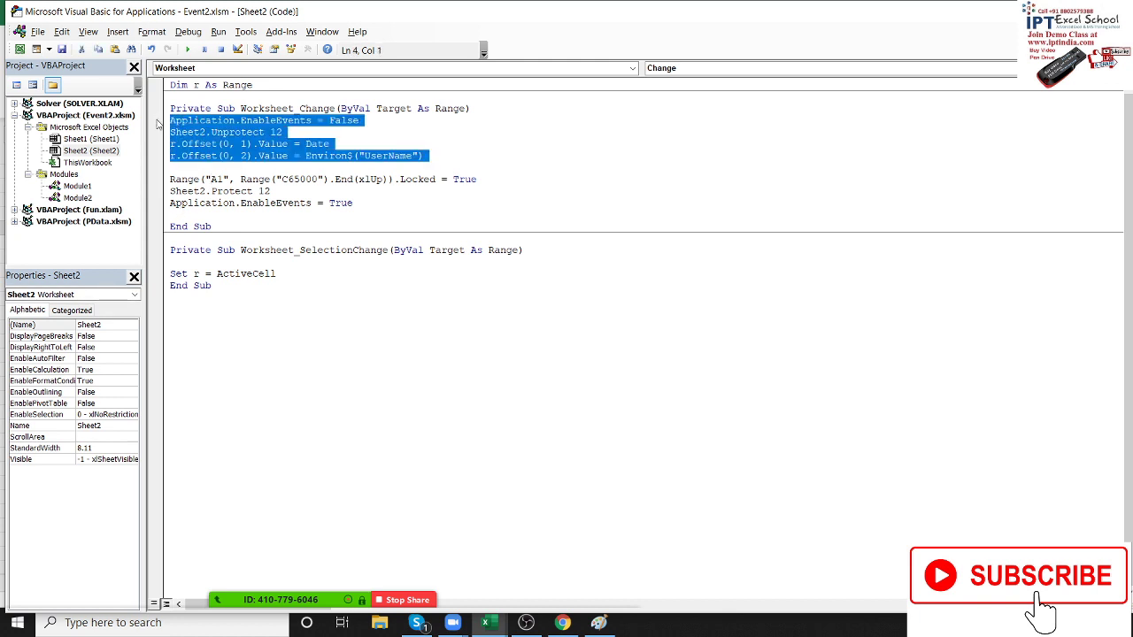
key("Left")
key("Down")
key("Down")
key("Down")
key("shift+Down")
key("shift+Down")
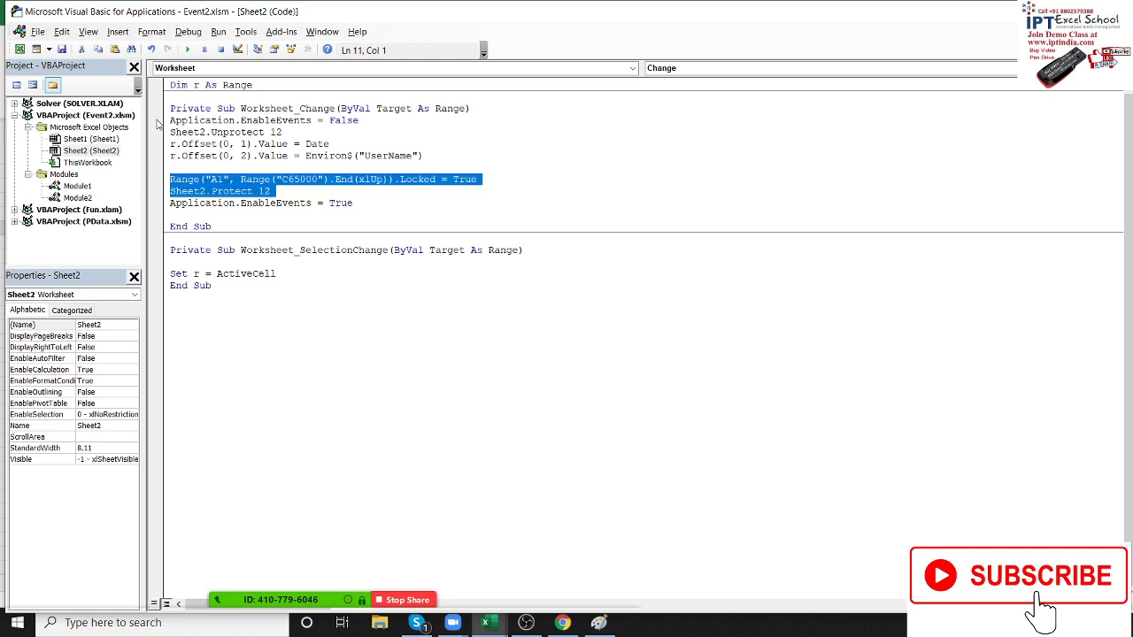
key("shift+Down")
key("shift+Down")
key("shift+Up")
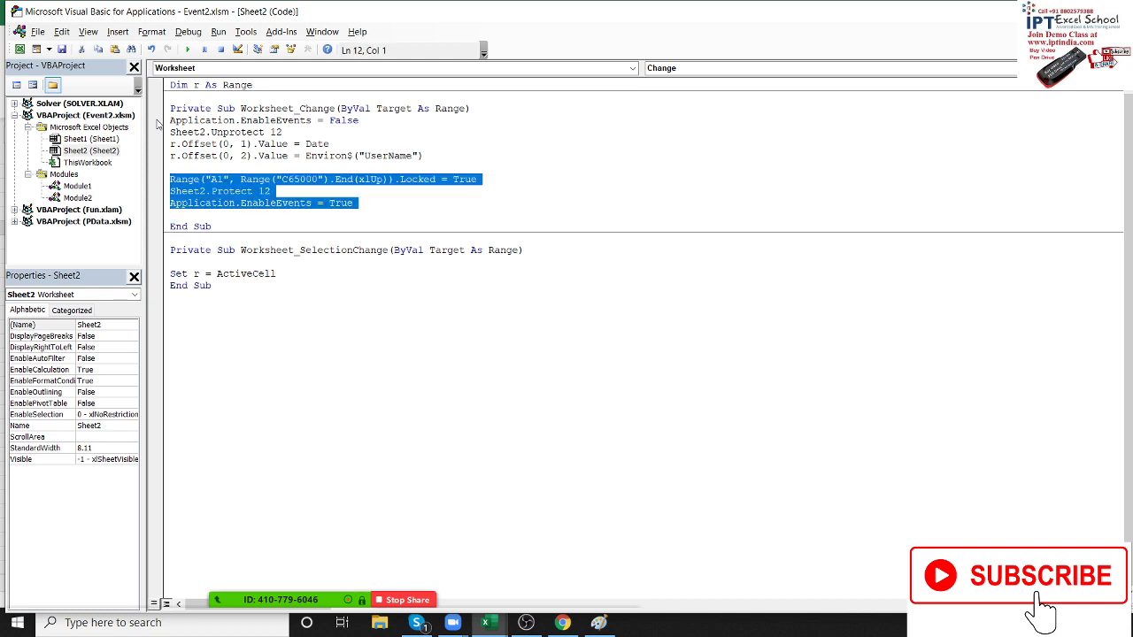
key("shift+Up")
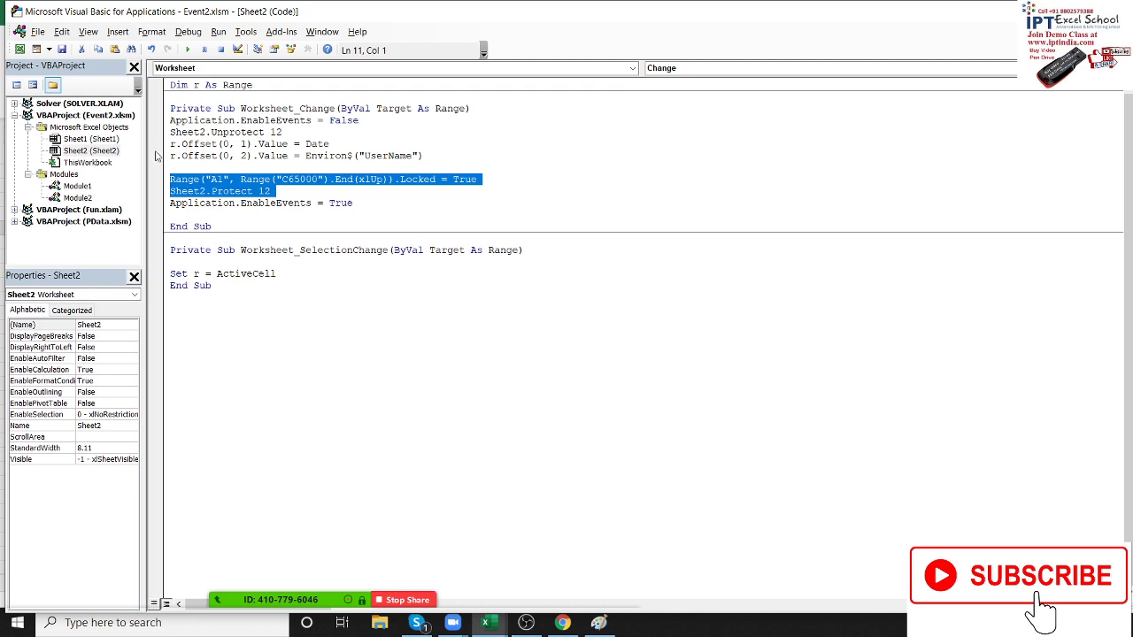
key("alt+F11")
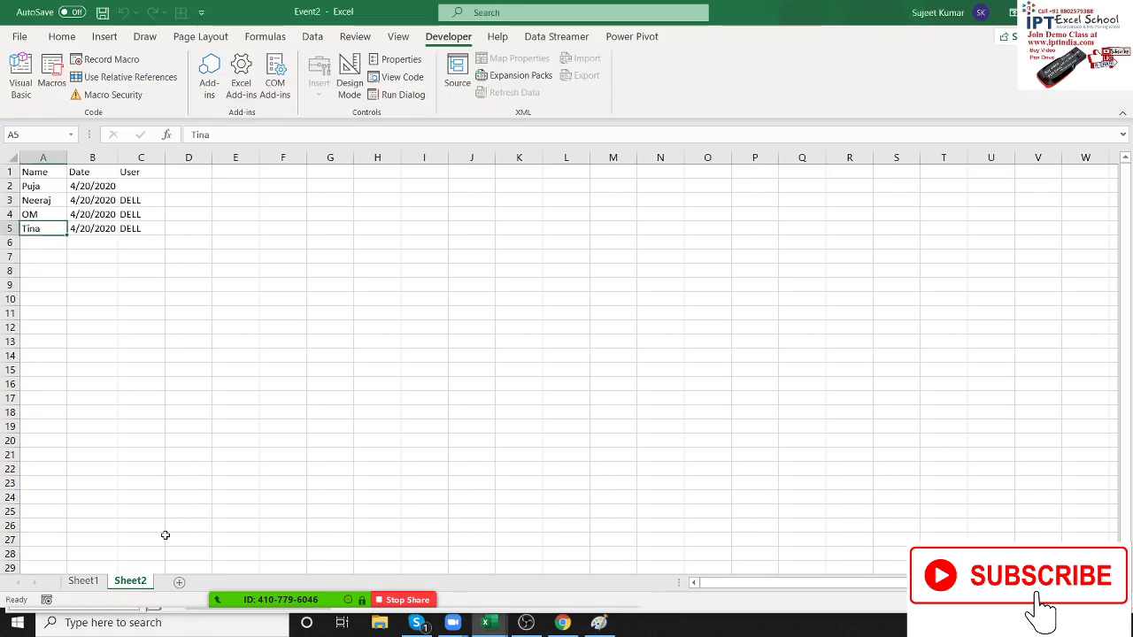
Unprotect Sheet2 from its sheet-tab menu.
key("alt+F11")
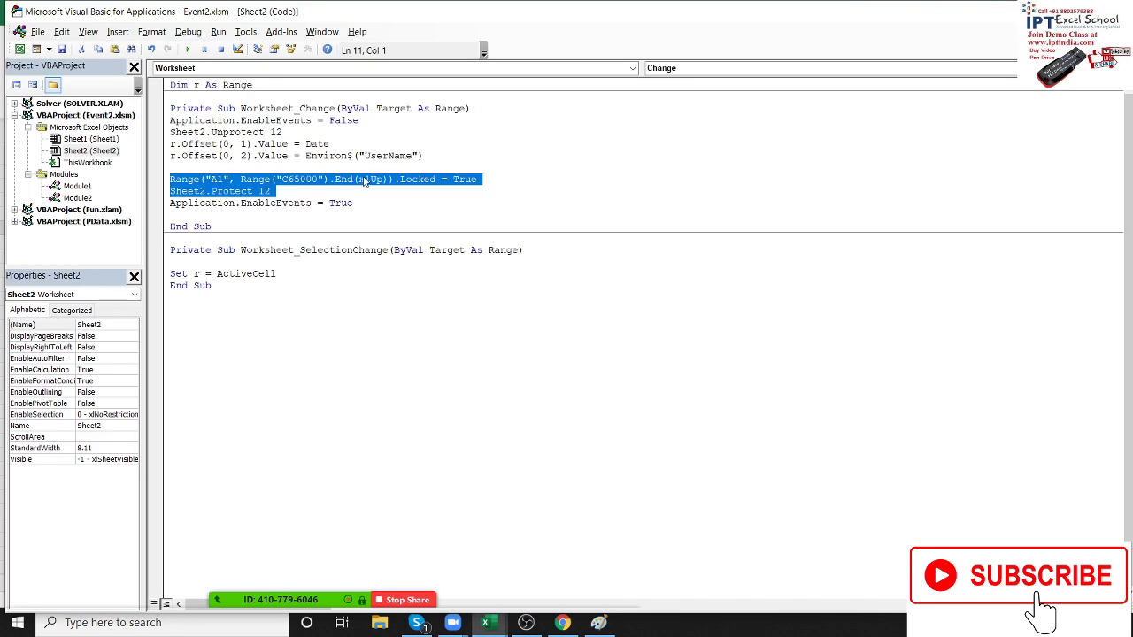
left_click(341, 203)
double_click(341, 203)
key("alt+F11")
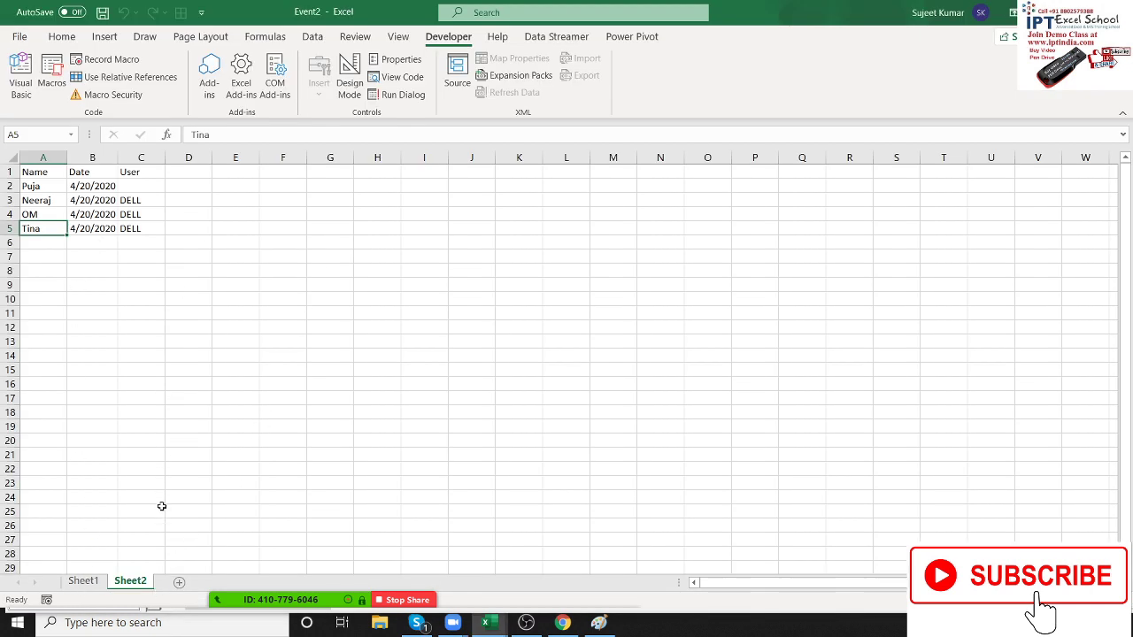
right_click(147, 586)
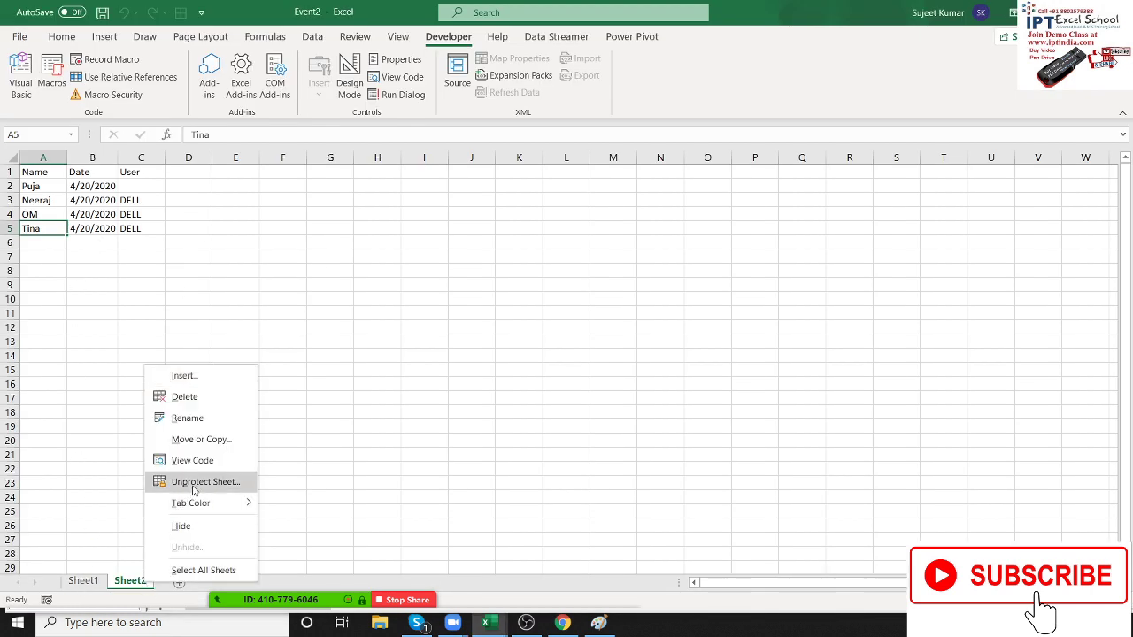
left_click(195, 483)
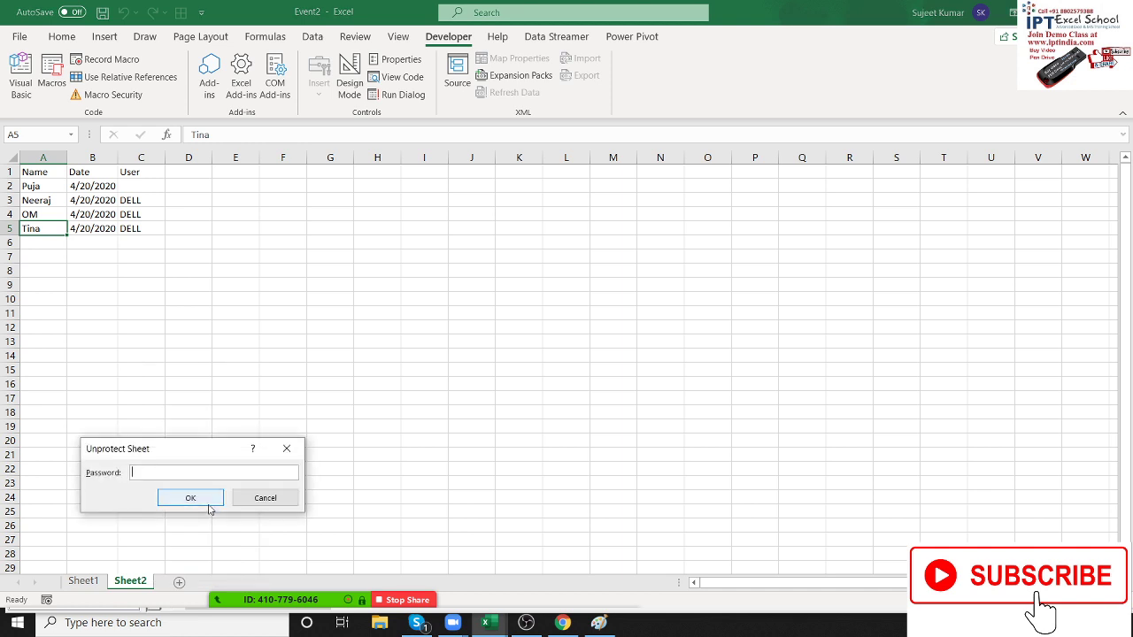
left_click(191, 498)
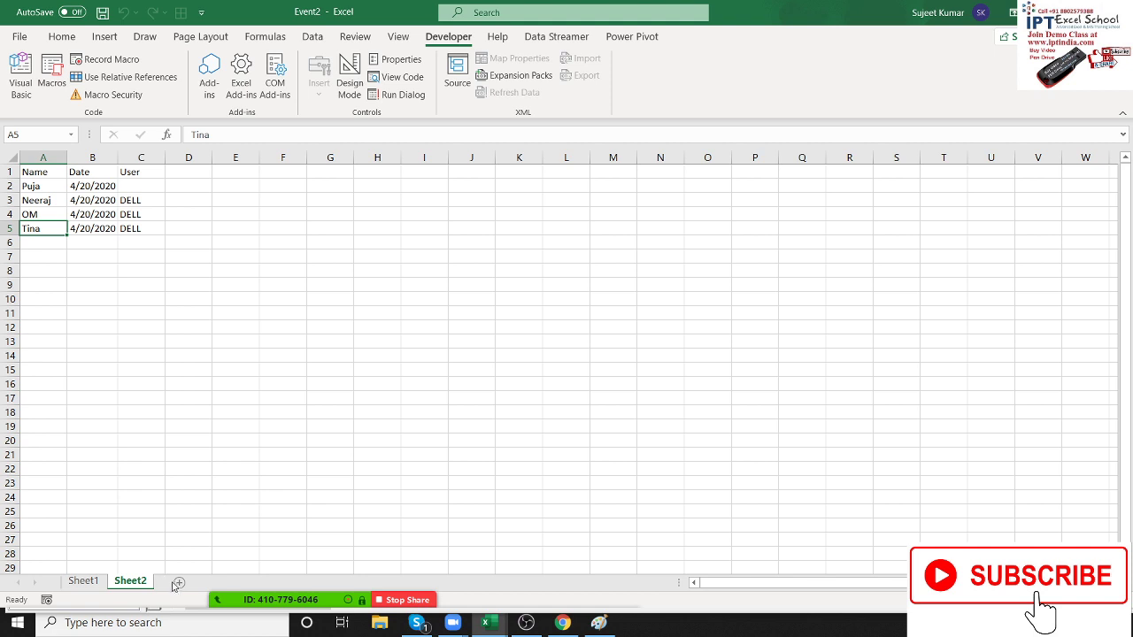
Add a new Sheet3 and unlock its columns A to C in Format Cells.
left_click(178, 582)
left_click_drag(44, 157, 140, 159)
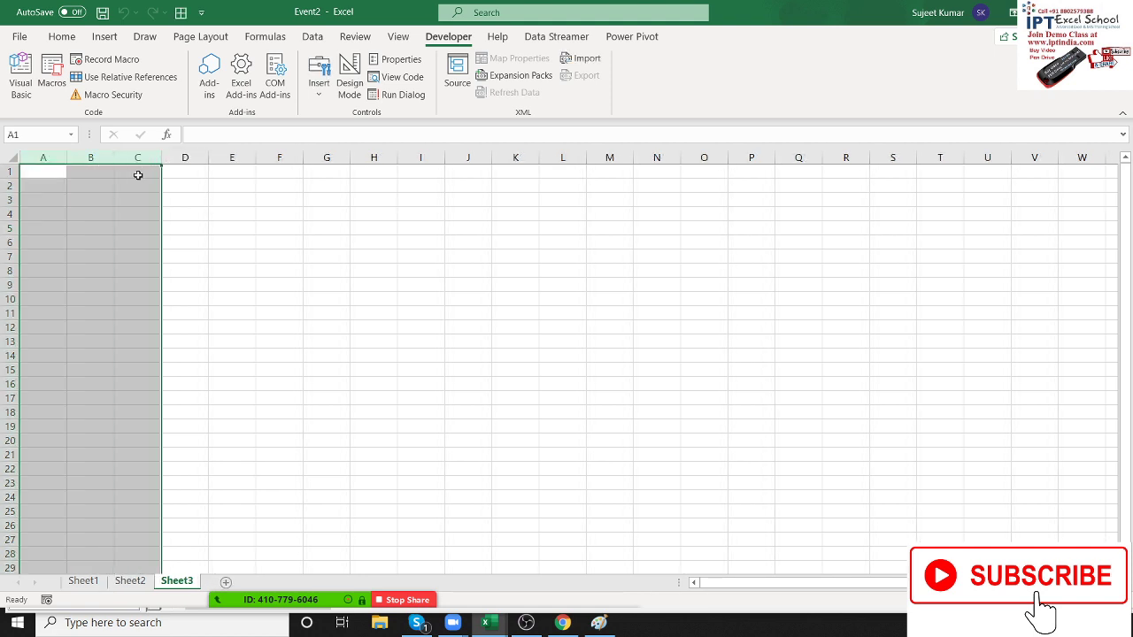
right_click(136, 183)
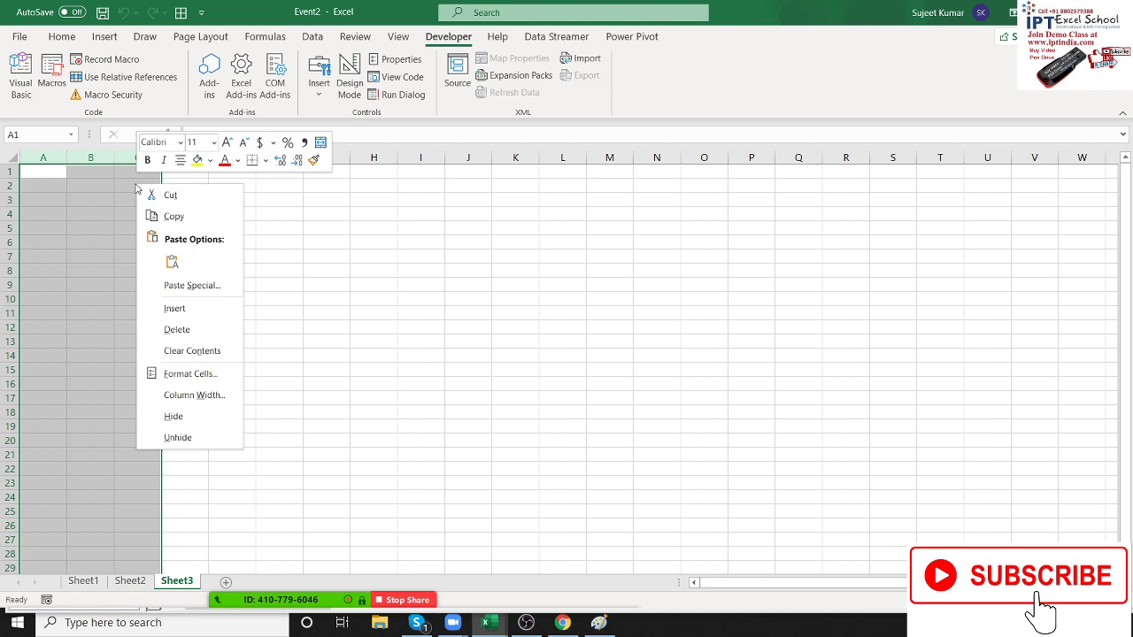
left_click(205, 387)
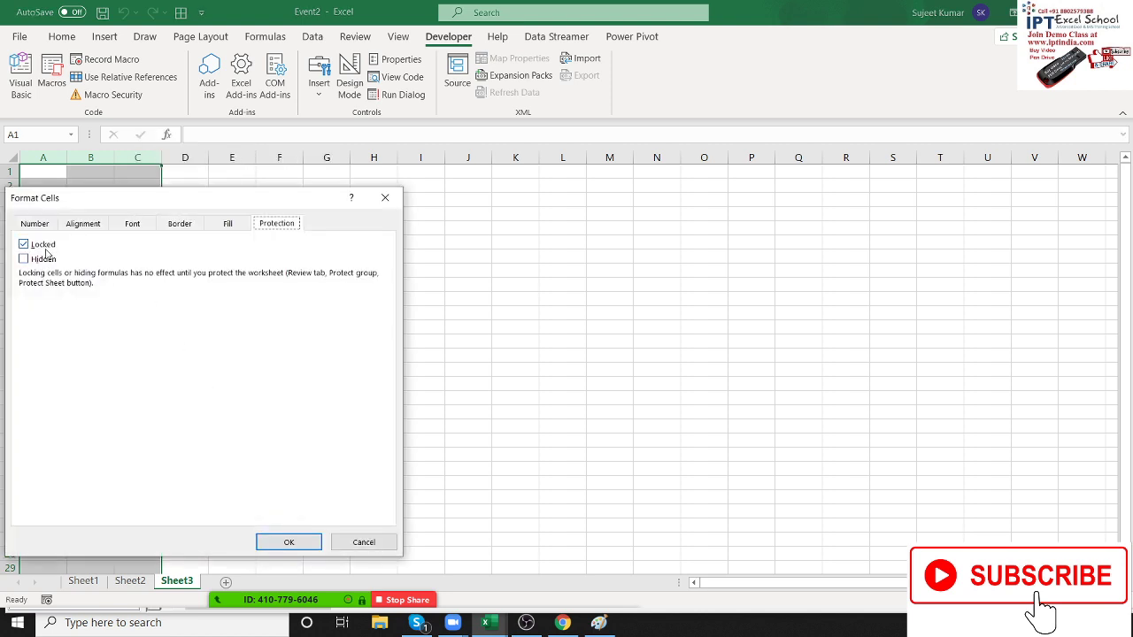
left_click(45, 248)
left_click(314, 542)
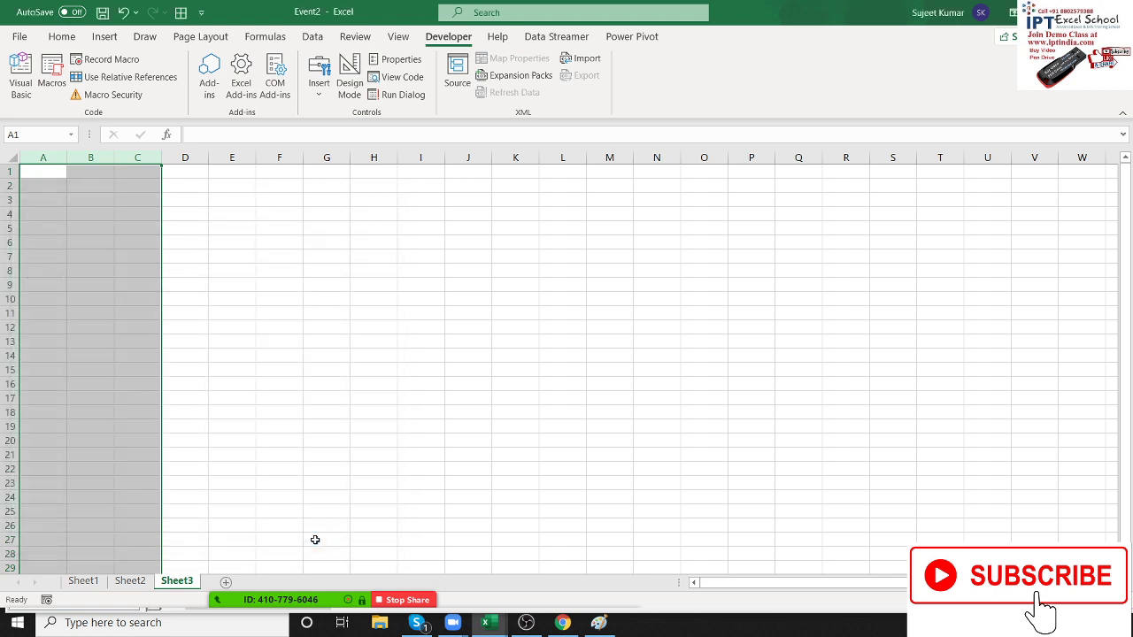
key("alt+F11")
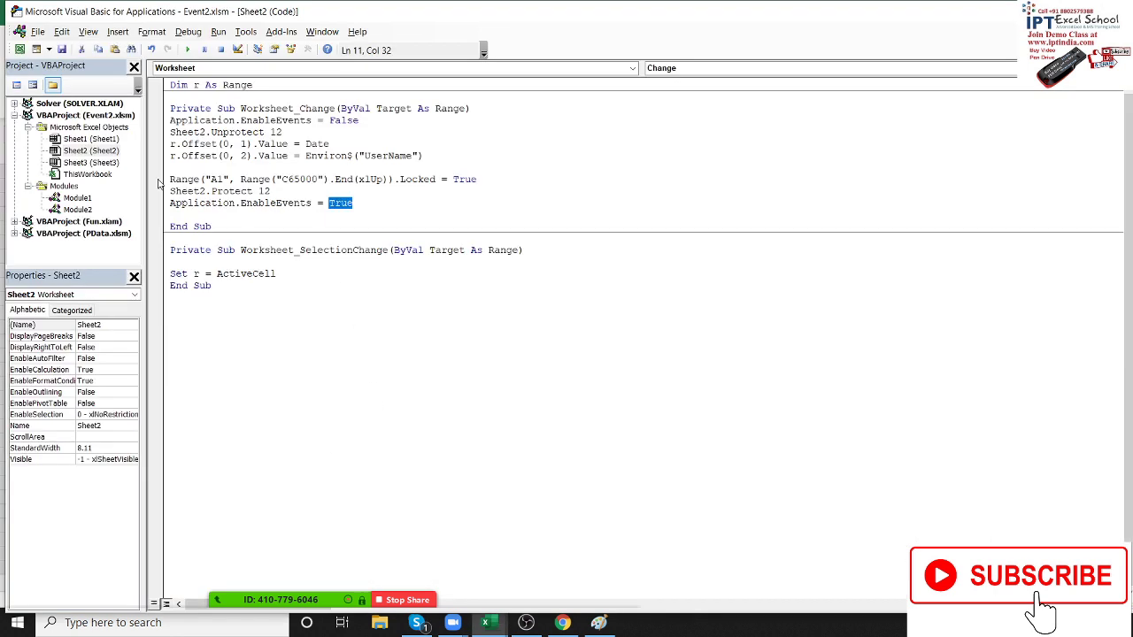
Set and then remove a breakpoint on the Locked line, highlighting the C65000 reference.
left_click(157, 181)
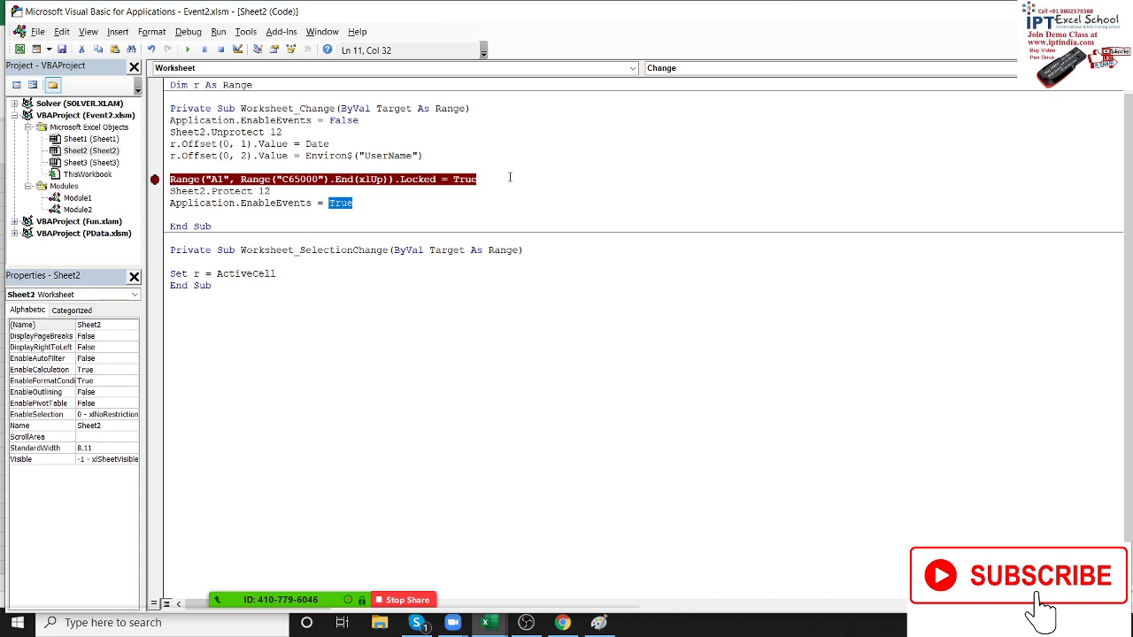
left_click_drag(283, 191, 159, 170)
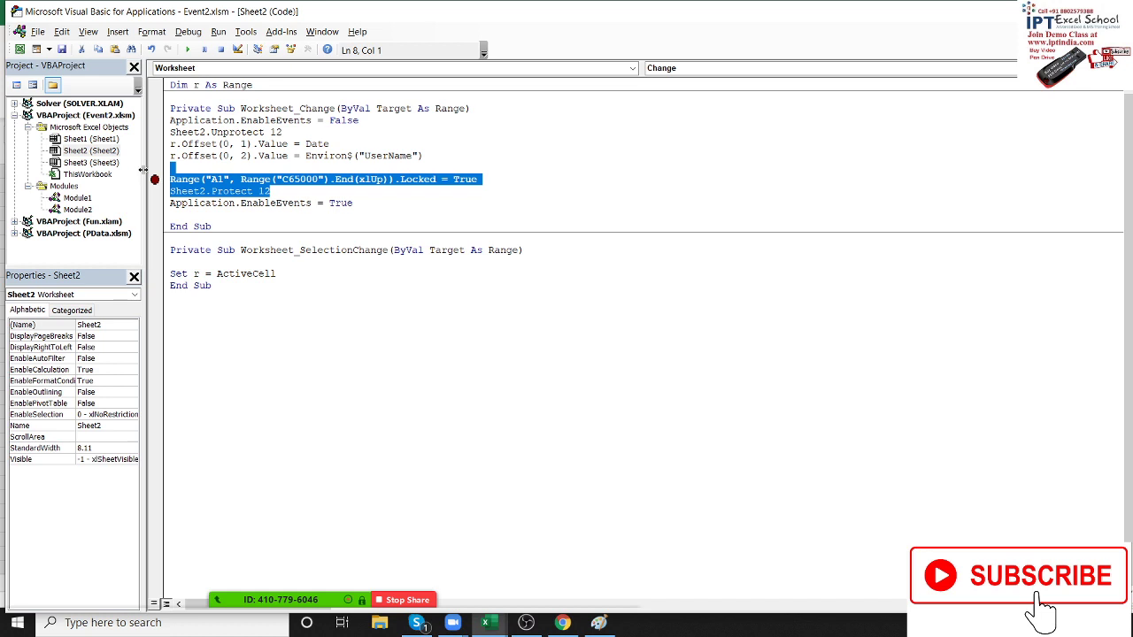
double_click(293, 178)
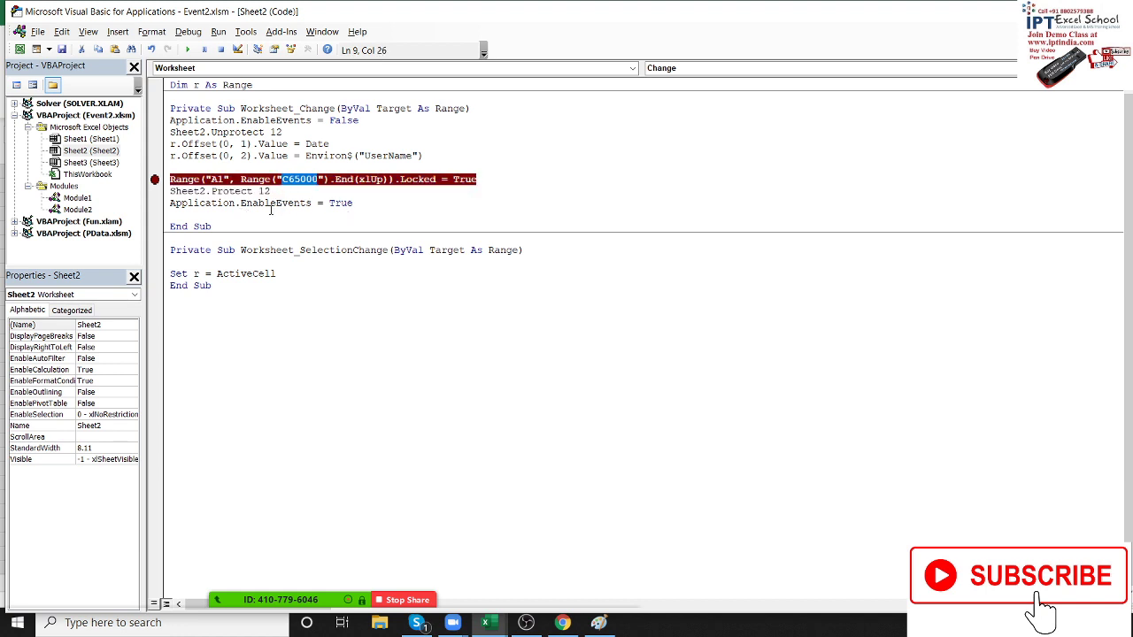
left_click(156, 180)
left_click(316, 225)
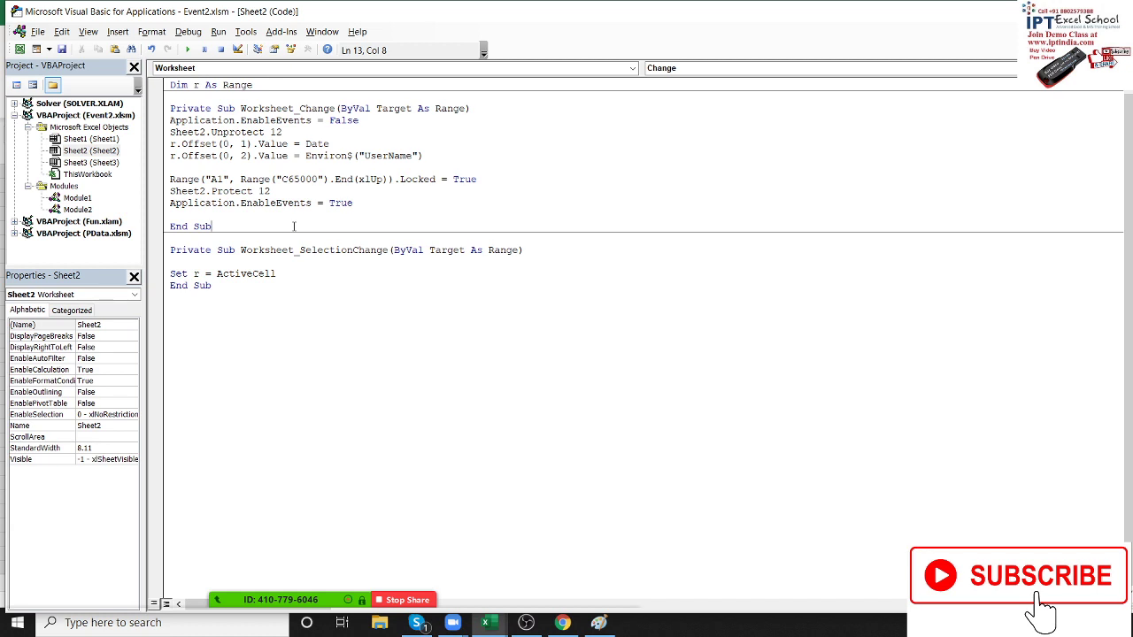
Show the available worksheet events in the Procedure dropdown.
left_click(271, 312)
key("alt+F11")
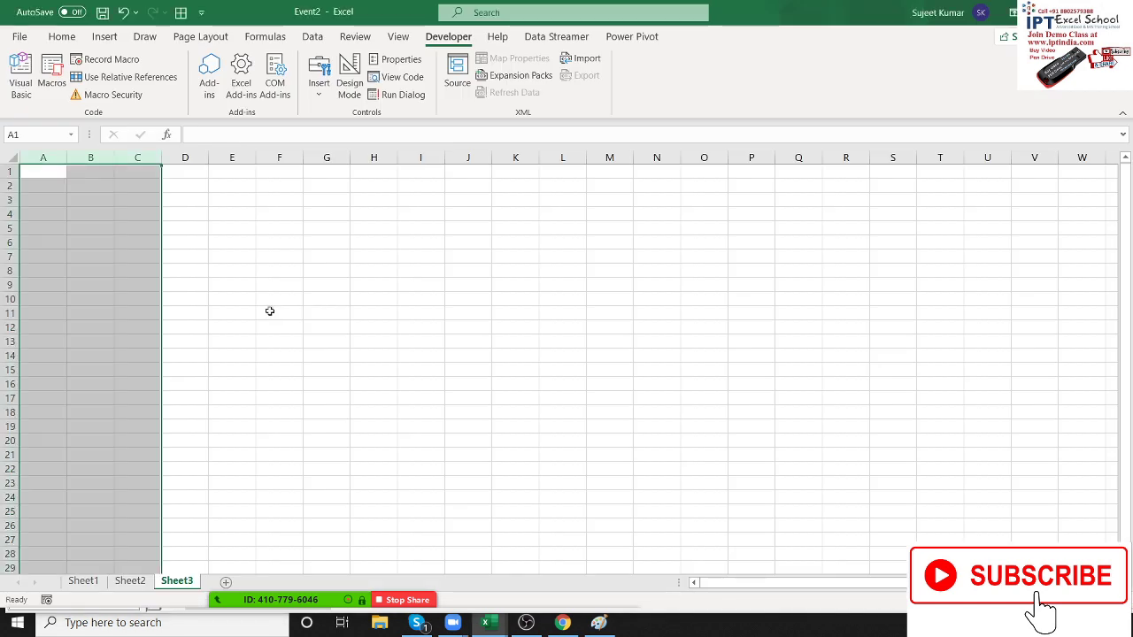
key("alt+F11")
left_click(707, 76)
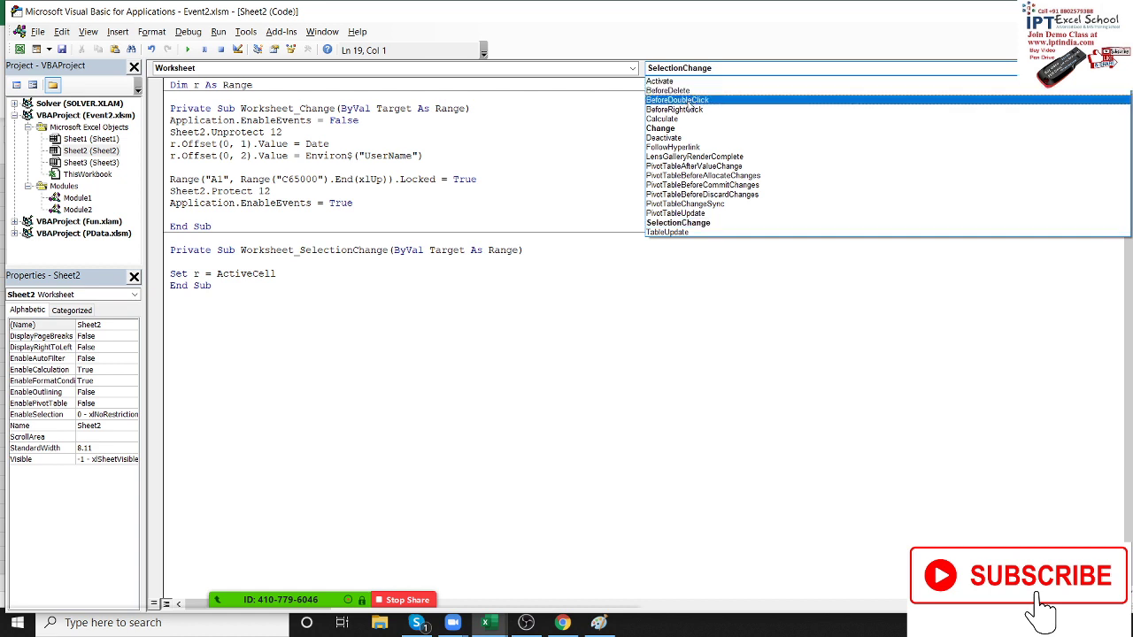
Create Sheet2's BeforeDoubleClick procedure containing Sheet2.Unprotect InputBox("EnterPassword").
left_click(688, 100)
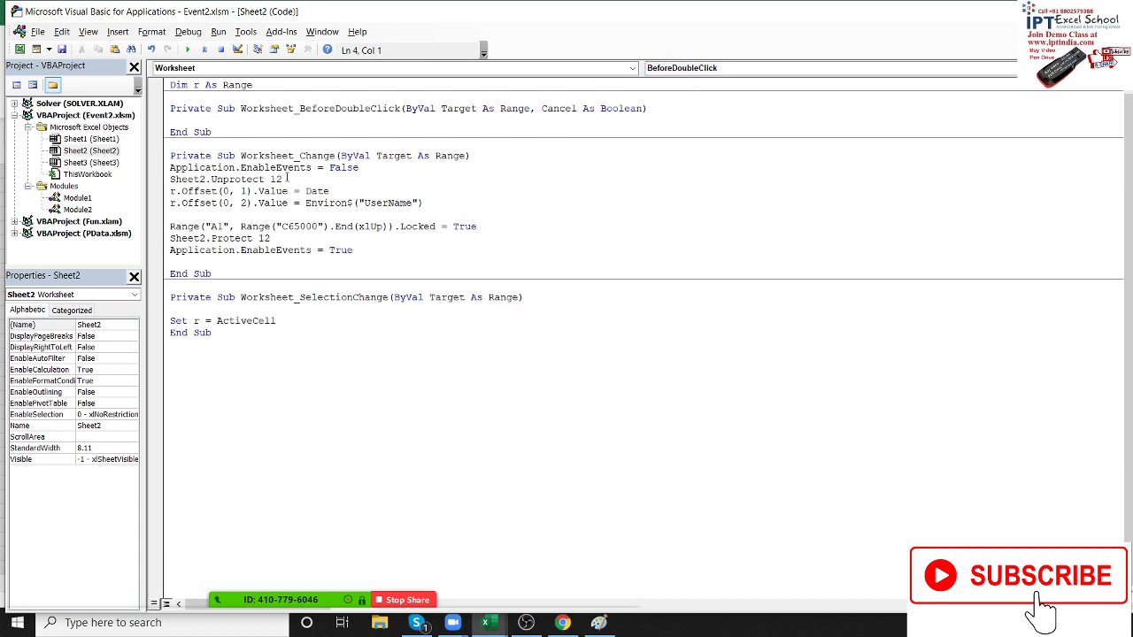
key("Return")
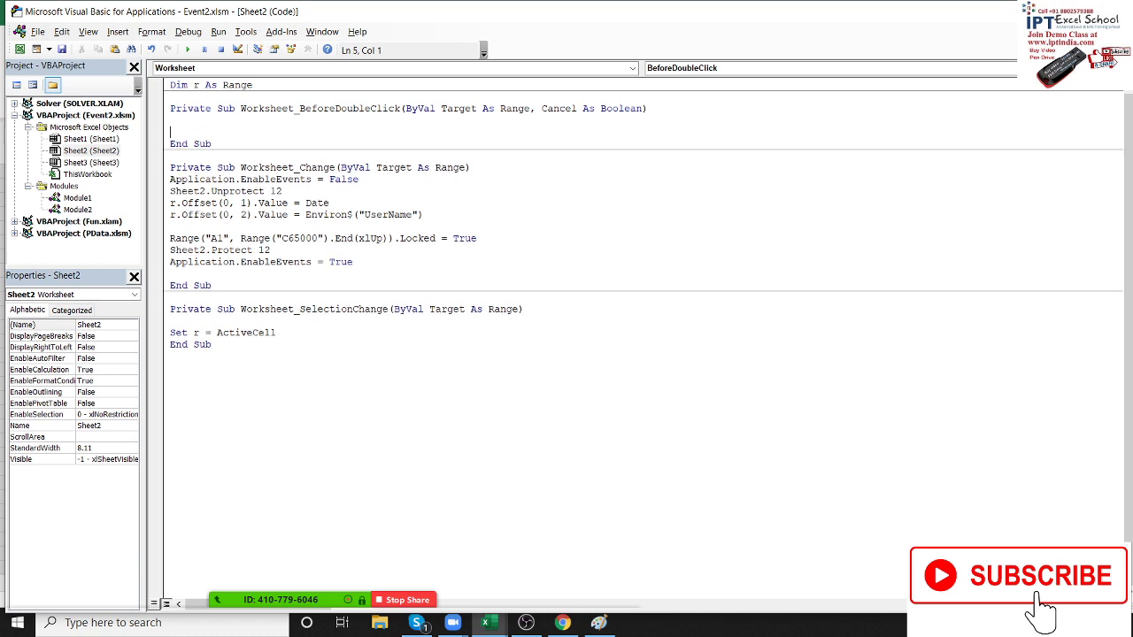
type("she")
type("et2.")
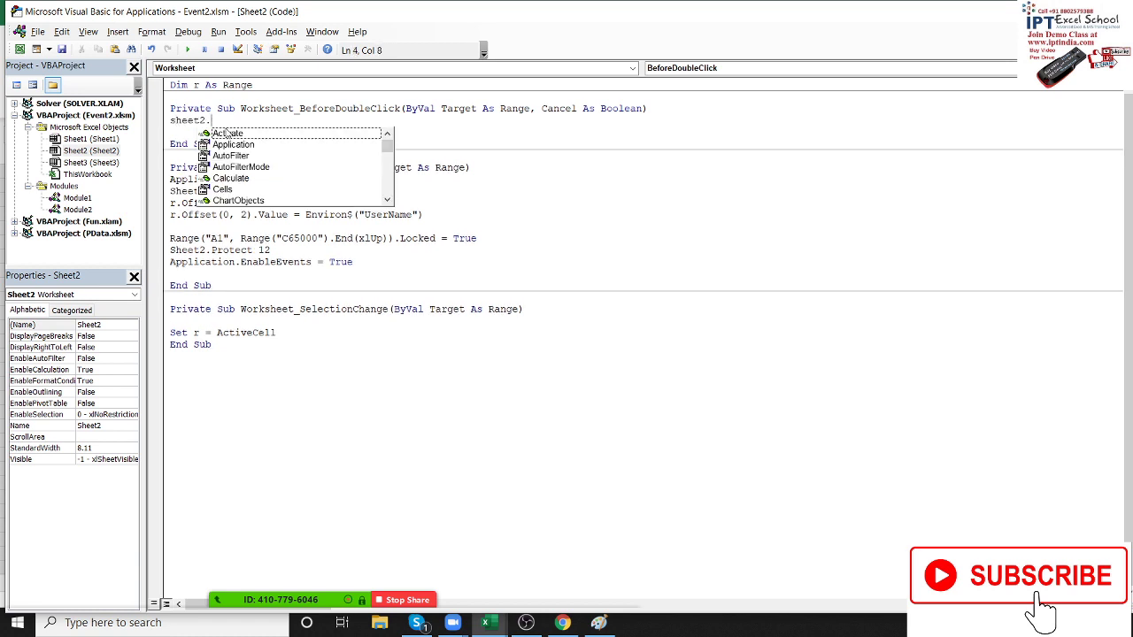
type("ip")
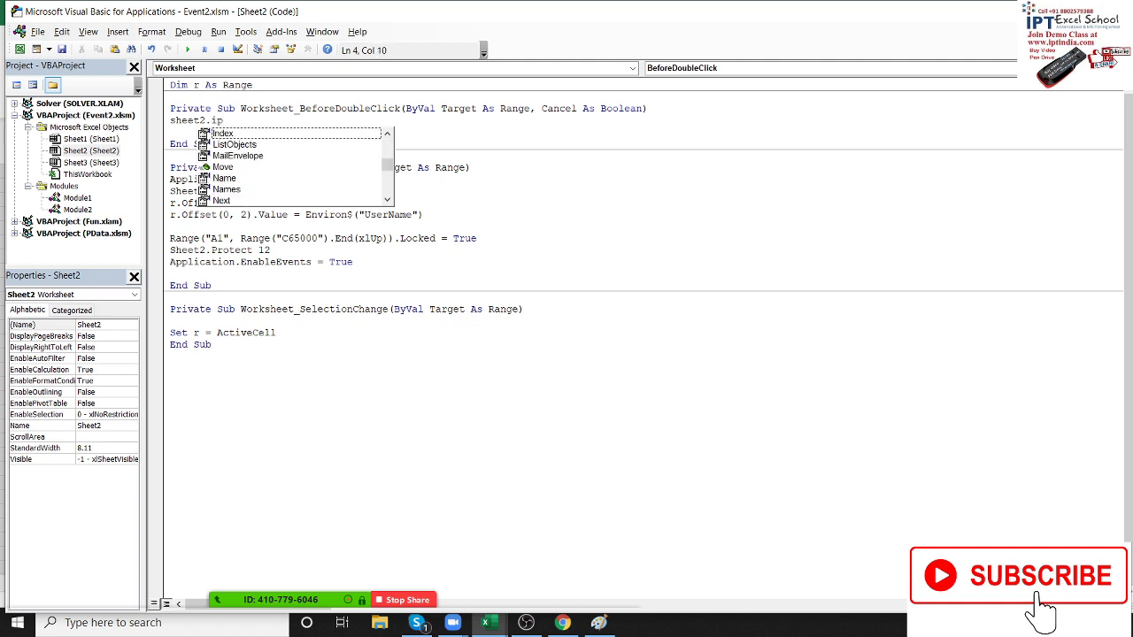
key("BackSpace")
key("BackSpace")
type("un")
key("Tab")
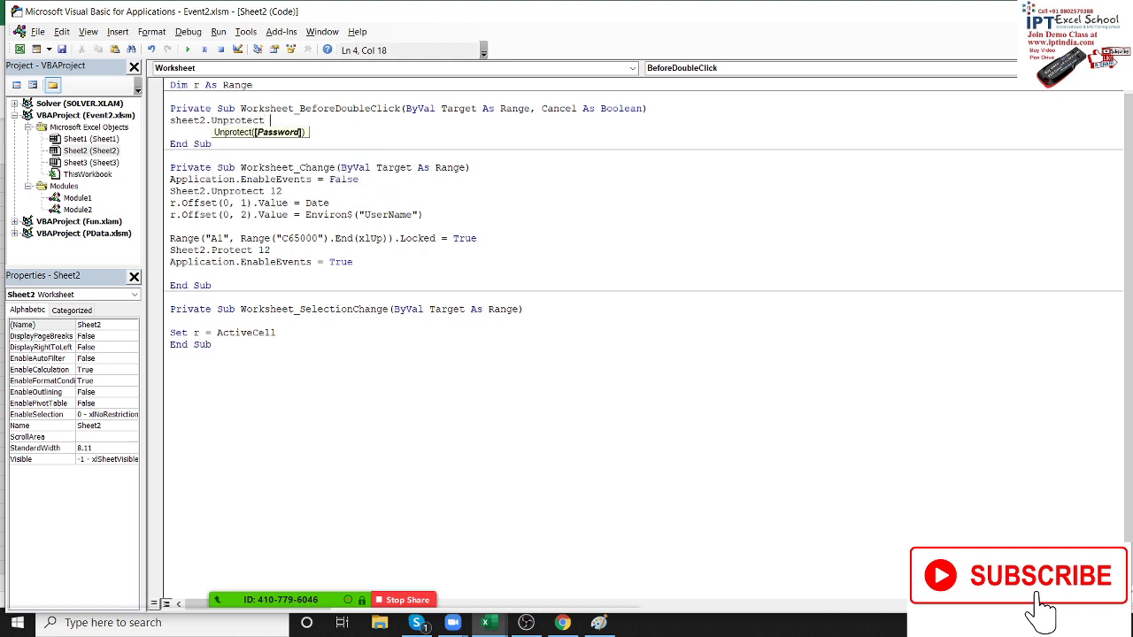
type("input")
type("box")
type("(")
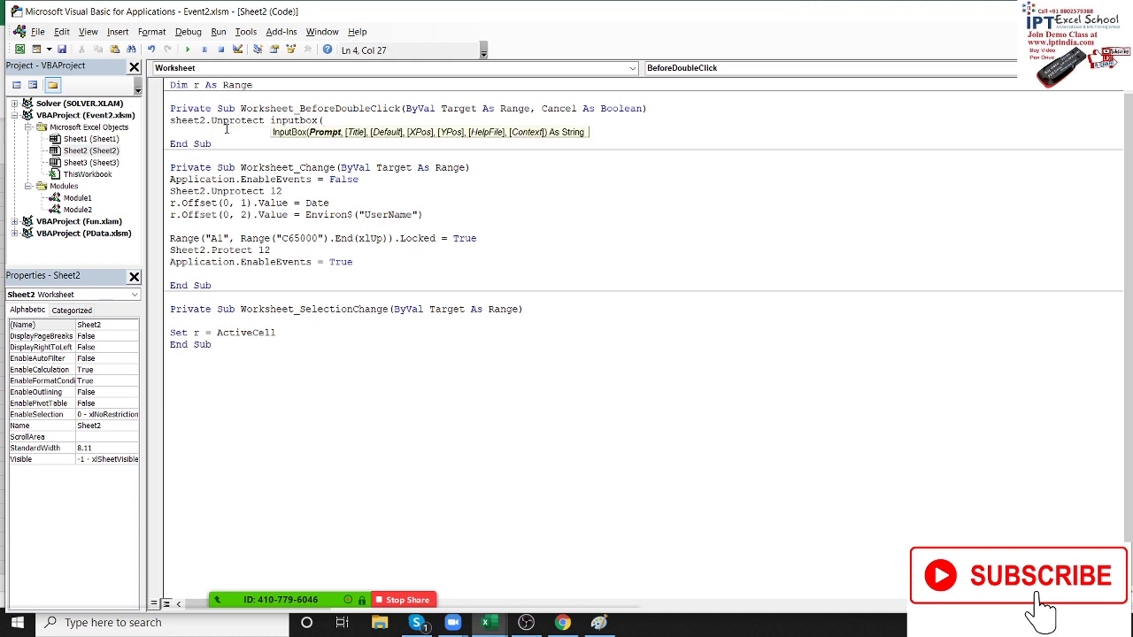
type("\"Ente")
type("rPass")
type("word")
type("\")")
left_click(302, 168)
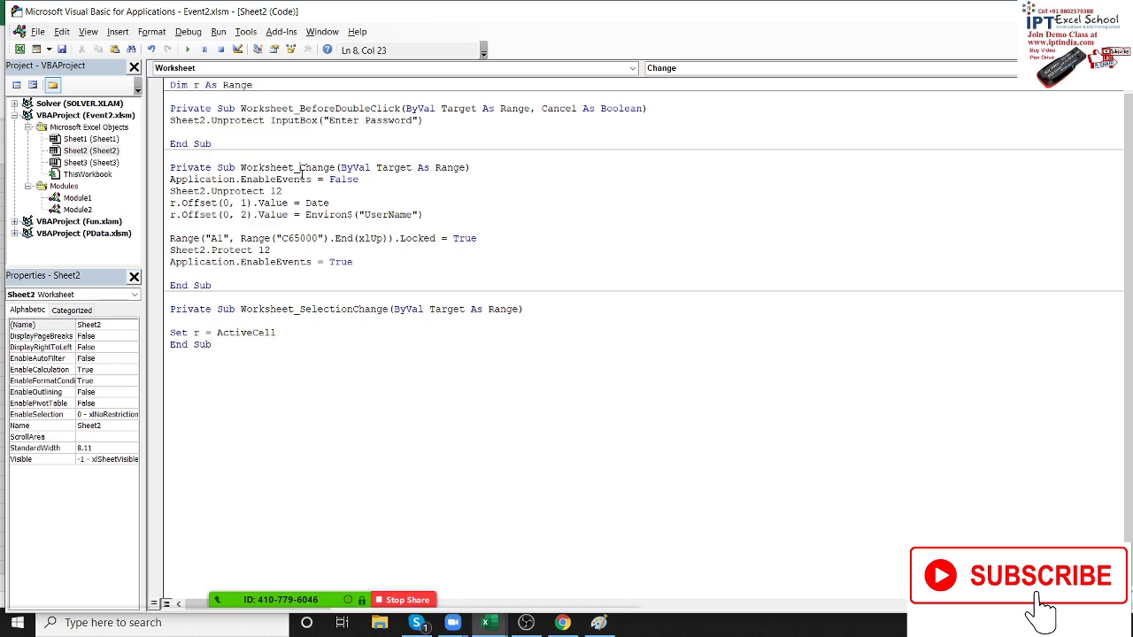
key("alt+Tab")
left_click(394, 261)
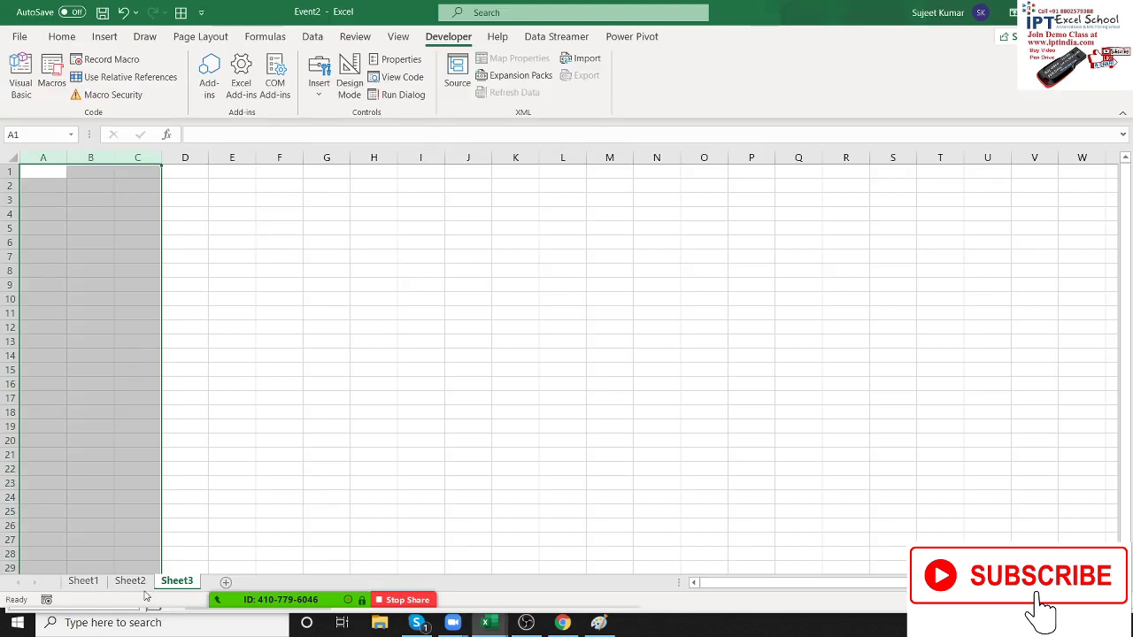
On Sheet2, double-click a name cell and enter the password to unprotect the sheet.
left_click(133, 582)
left_click(60, 202)
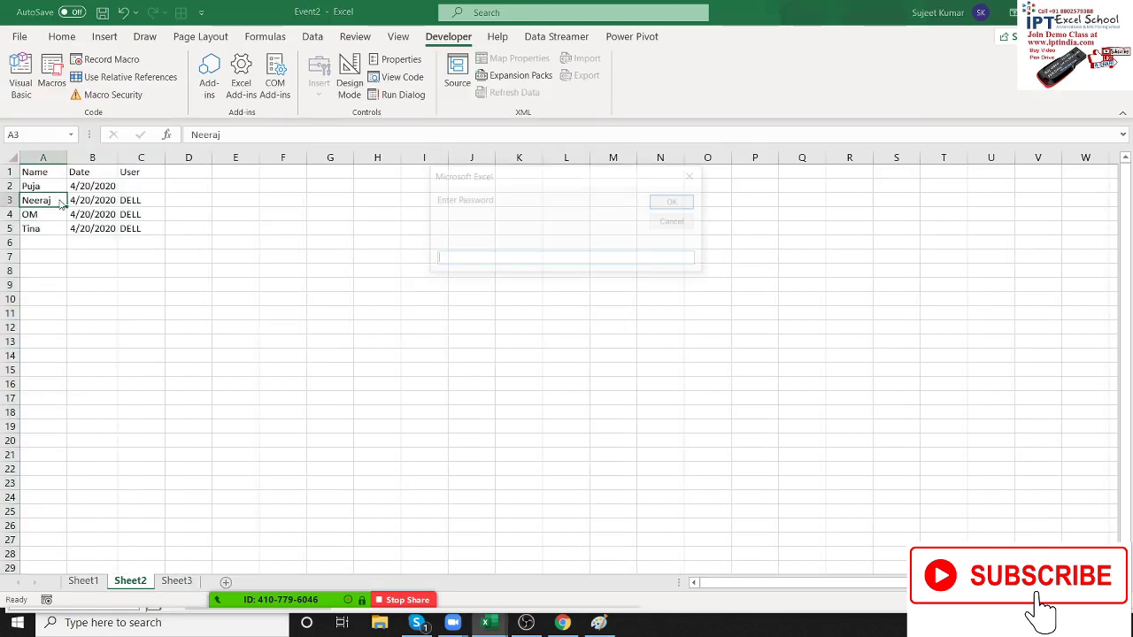
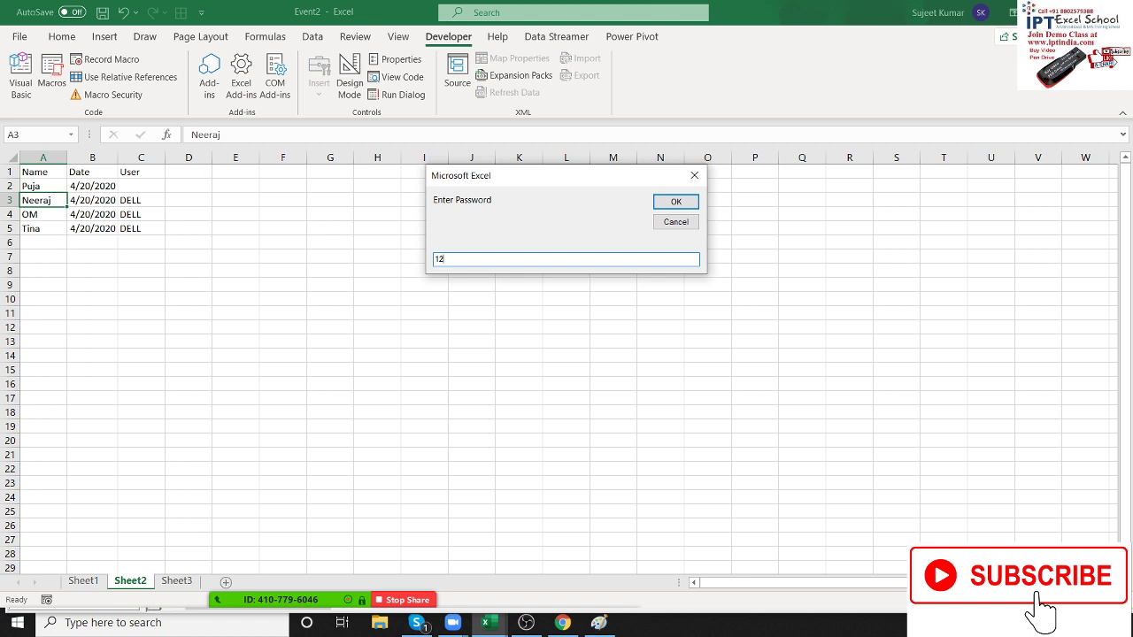
key("Return")
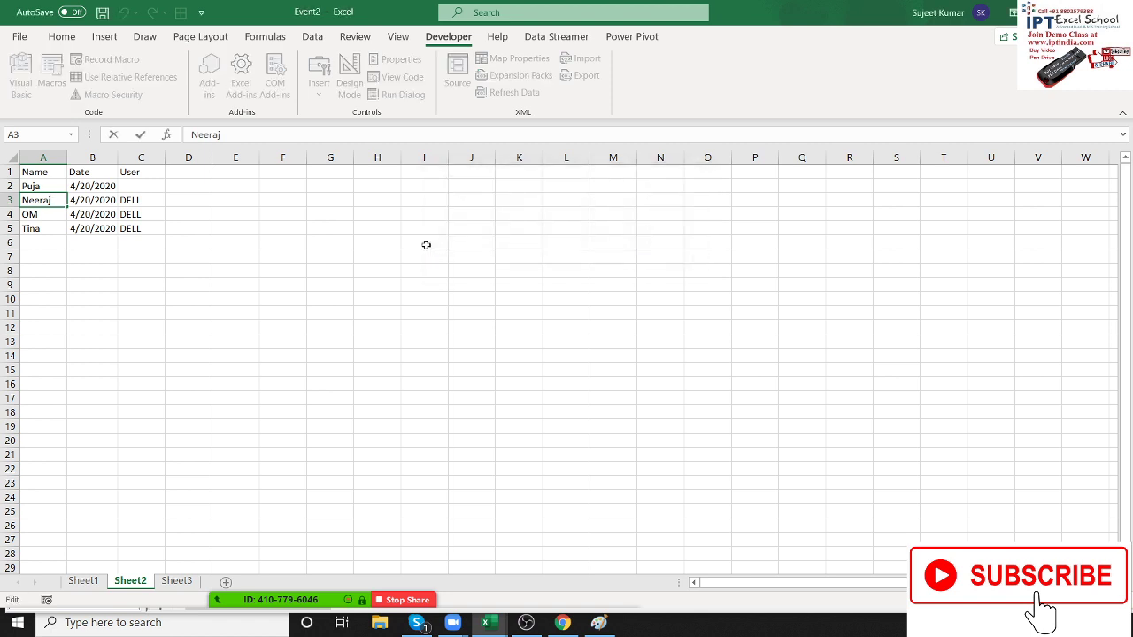
key("Escape")
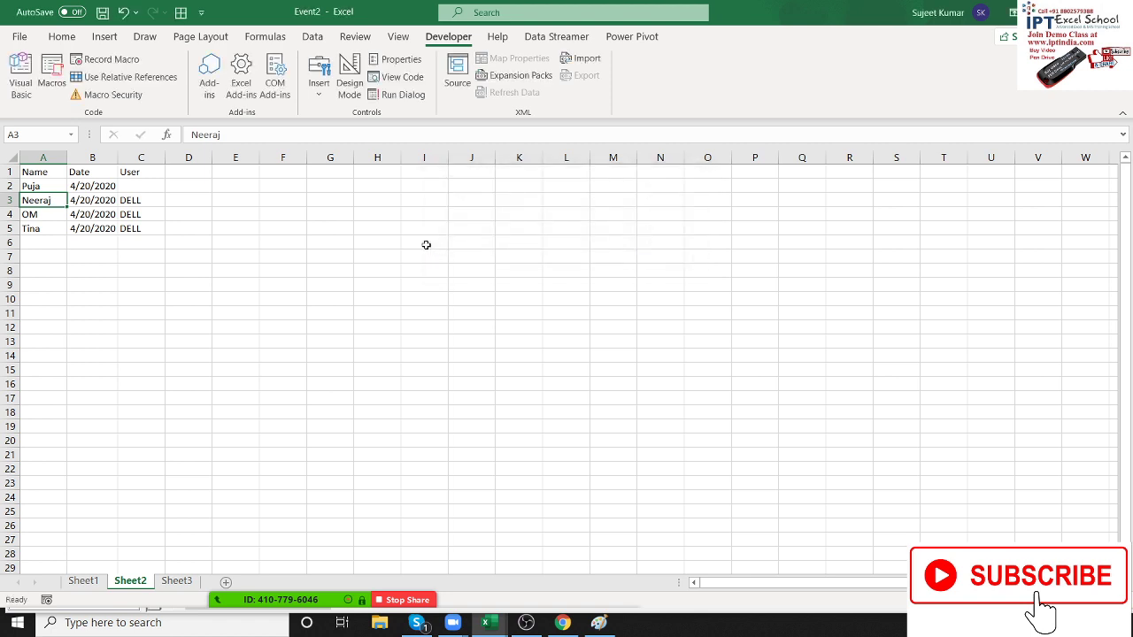
Add a new name in row 6, then confirm the filled rows are locked again.
key("Down")
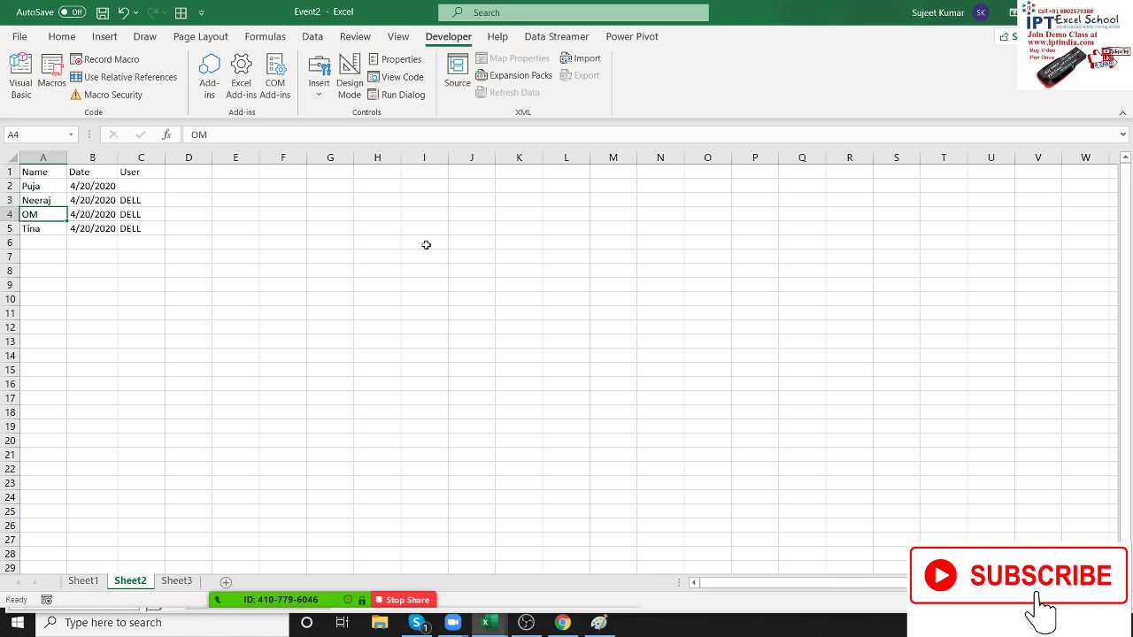
key("Escape")
key("Down")
key("Down")
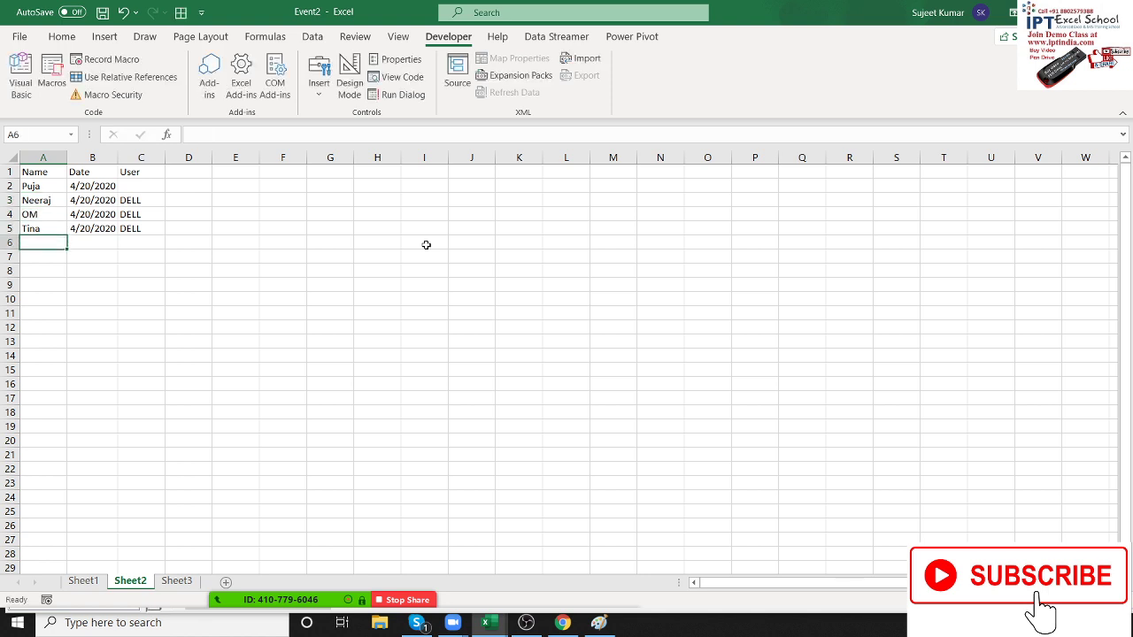
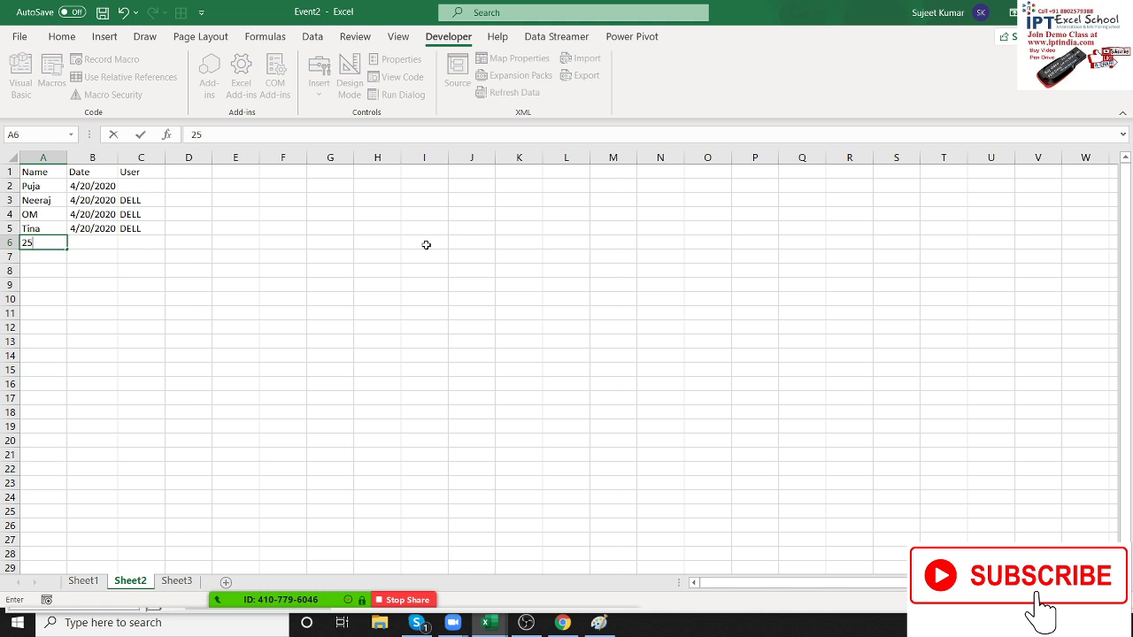
key("Escape")
key("Return")
key("Up")
key("Up")
key("Up")
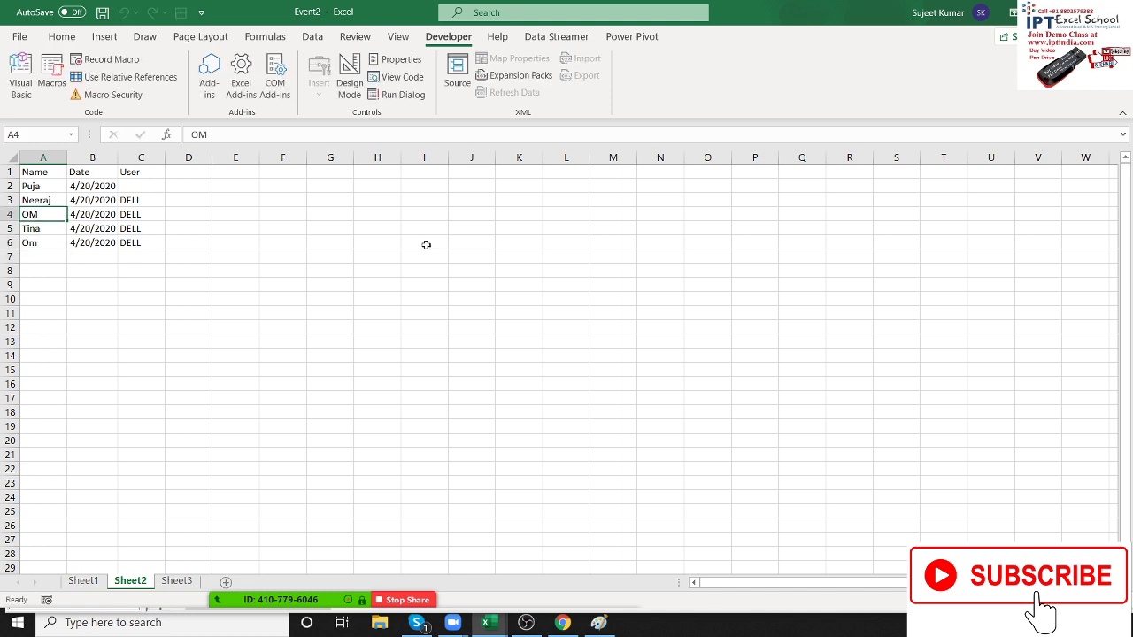
key("Delete")
key("Return")
key("alt+F11")
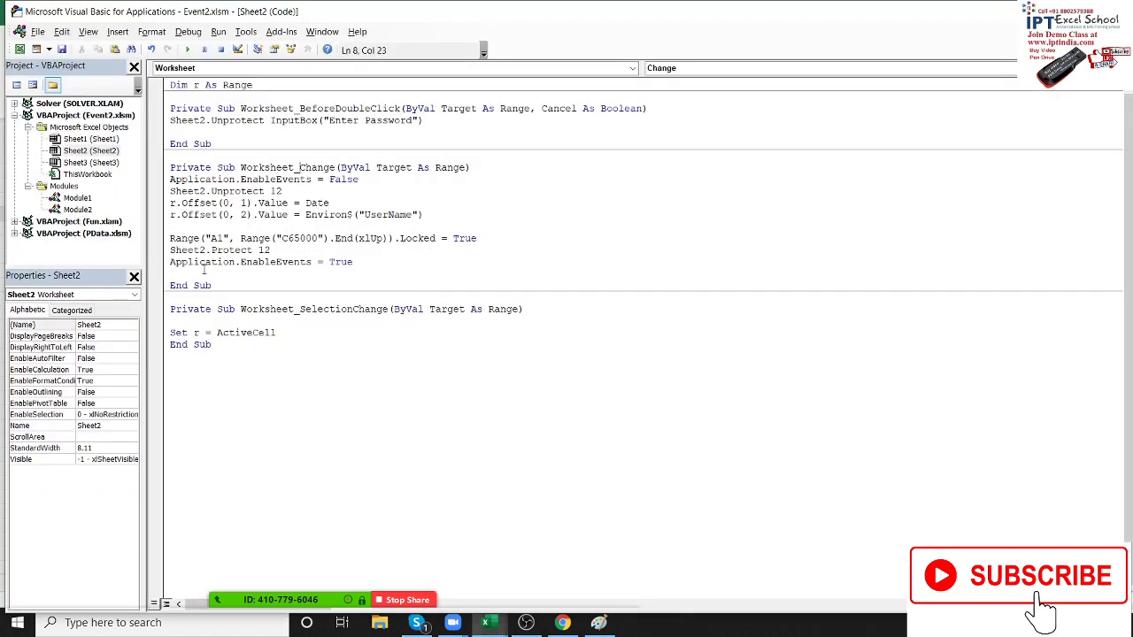
left_click(783, 70)
key("Up")
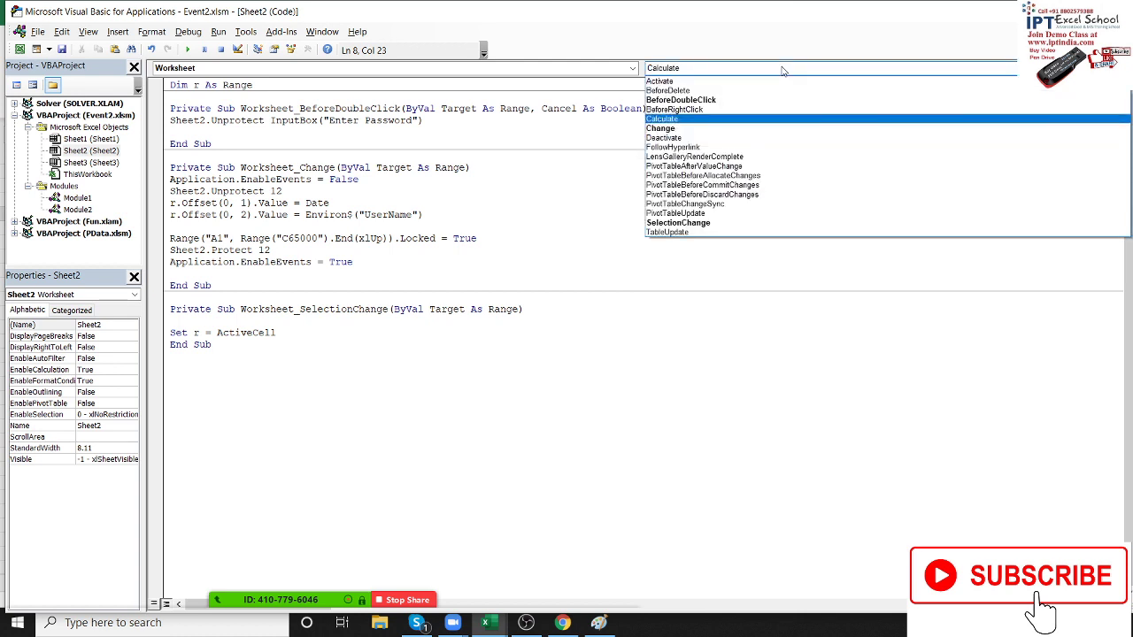
key("Up")
key("Up")
key("Up")
key("Down")
key("Down")
key("Down")
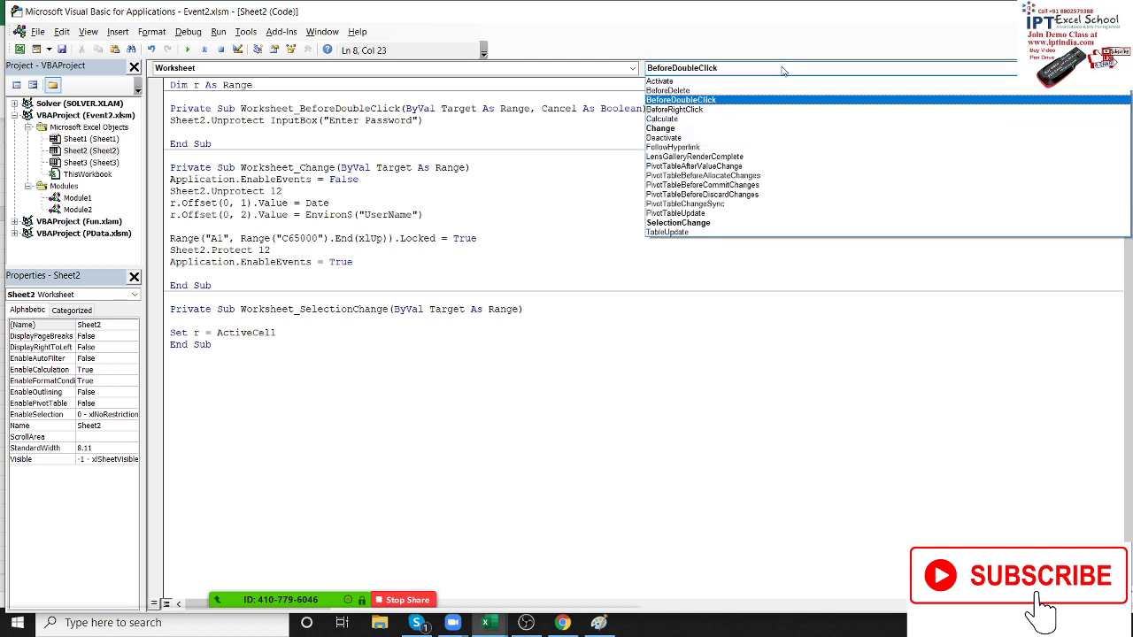
key("Down")
key("Down")
key("Down")
key("Down")
key("Down")
key("Down")
key("Down")
key("Down")
key("Down")
key("Down")
key("Down")
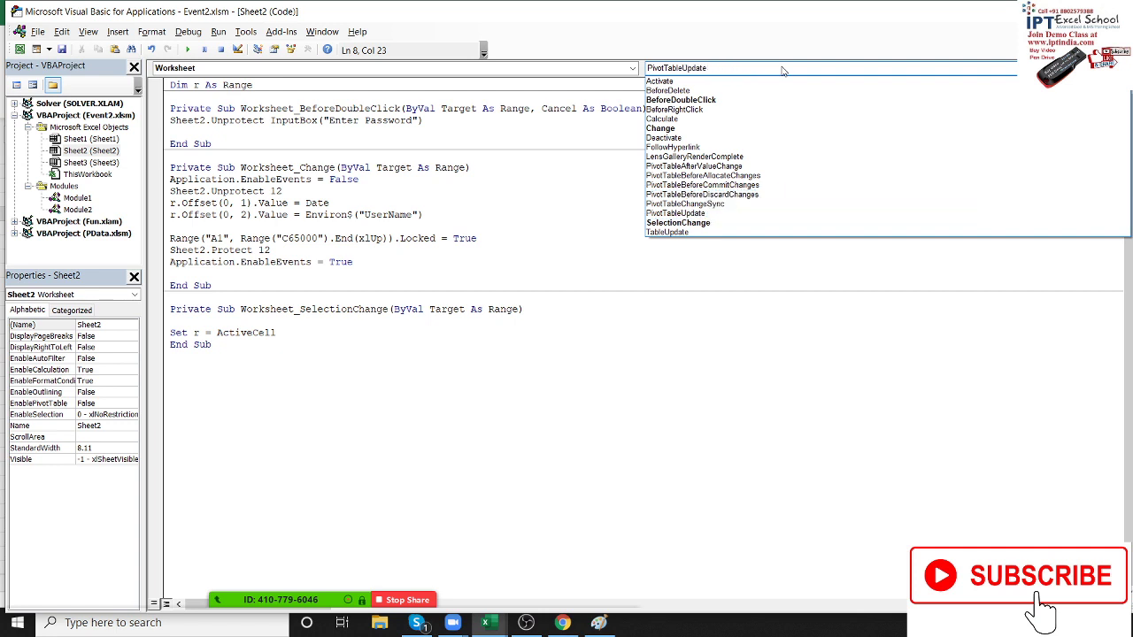
key("Down")
key("Down")
key("Up")
key("Up")
key("Up")
key("Up")
key("Up")
key("Up")
key("Up")
key("Up")
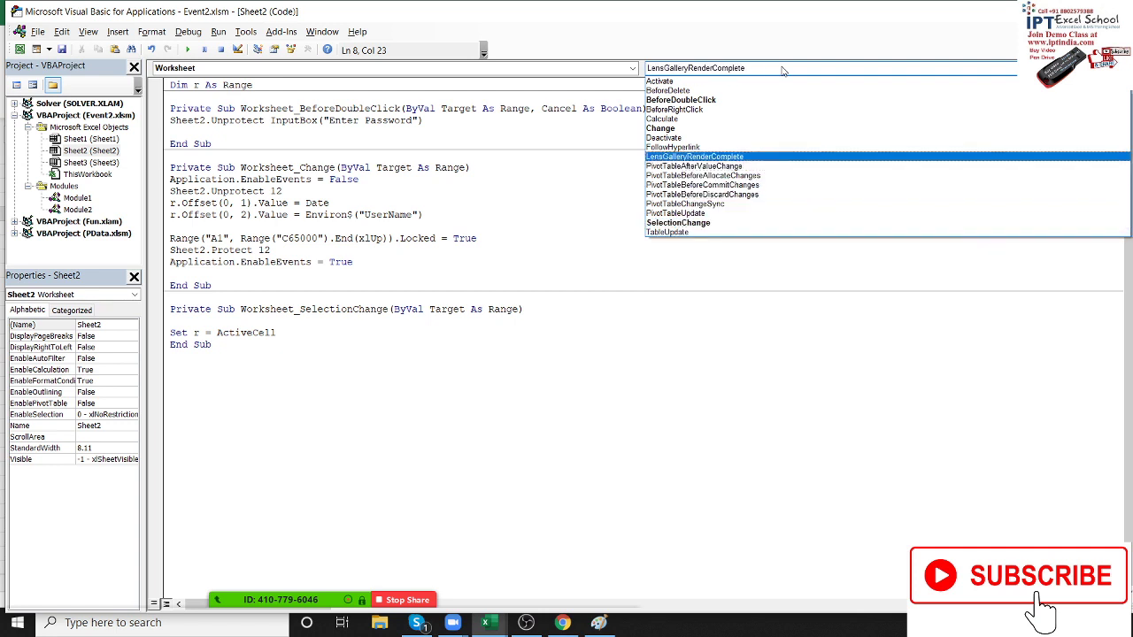
key("Up")
key("Up")
key("Up")
key("Up")
key("Up")
key("Up")
key("Up")
key("Up")
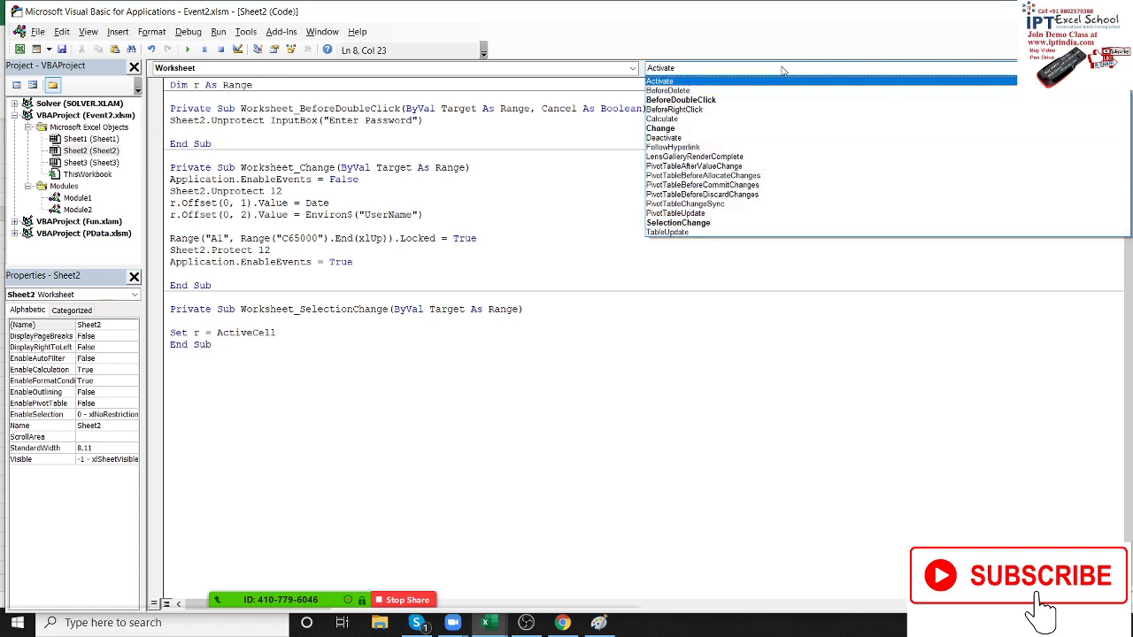
key("Down")
key("Down")
key("Down")
key("Down")
key("Down")
key("Down")
key("Down")
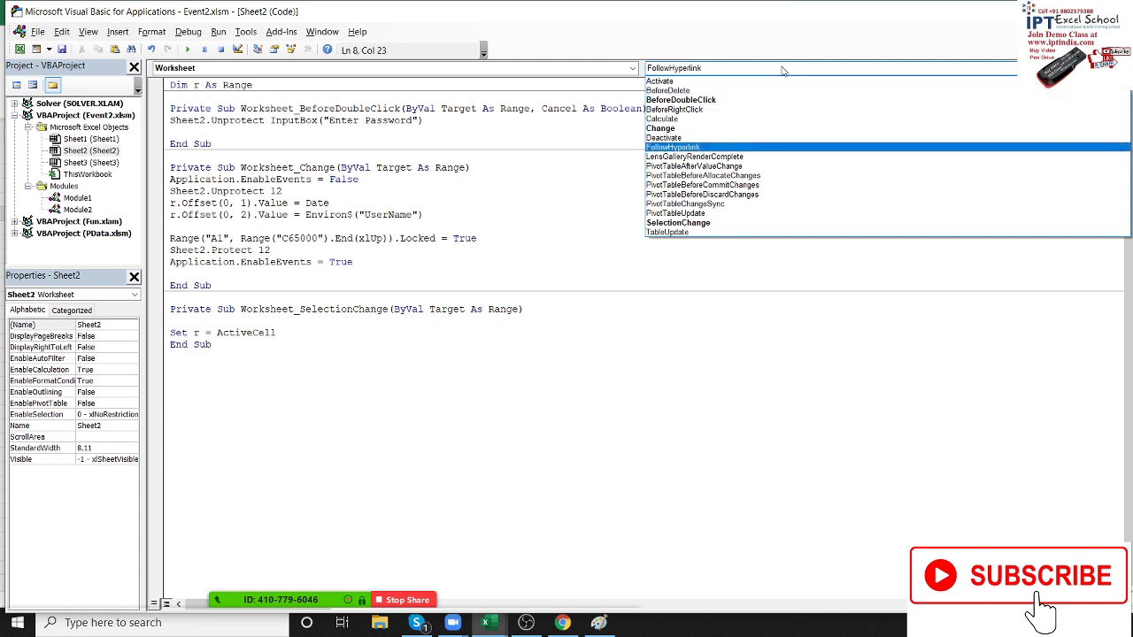
key("Down")
key("Down")
key("Down")
key("Down")
key("Down")
key("Down")
key("Escape")
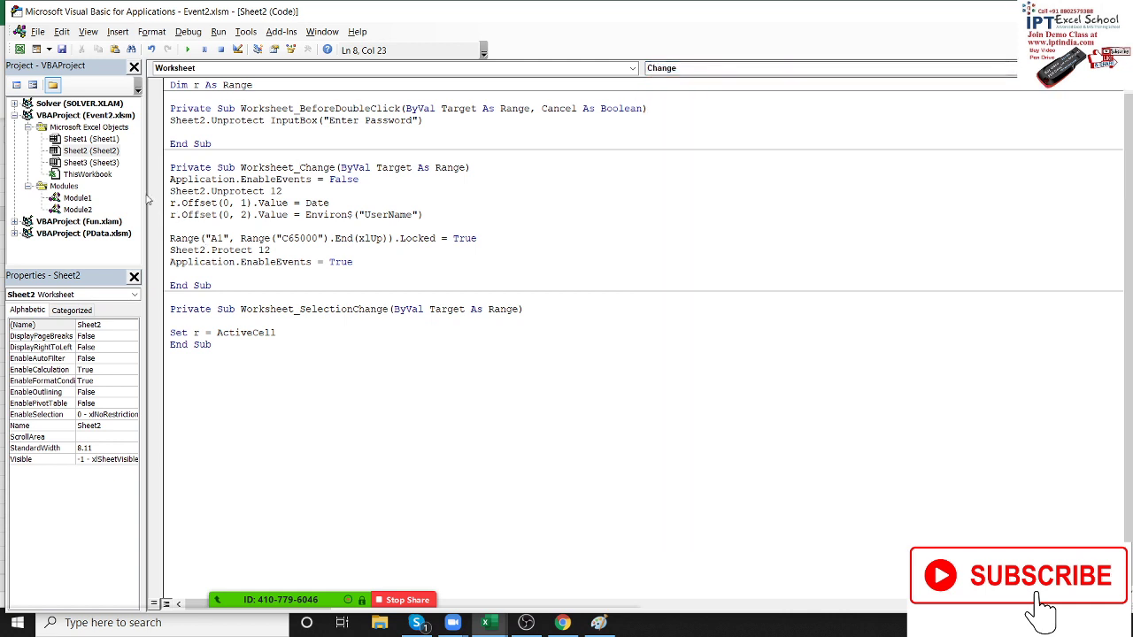
left_click(101, 176)
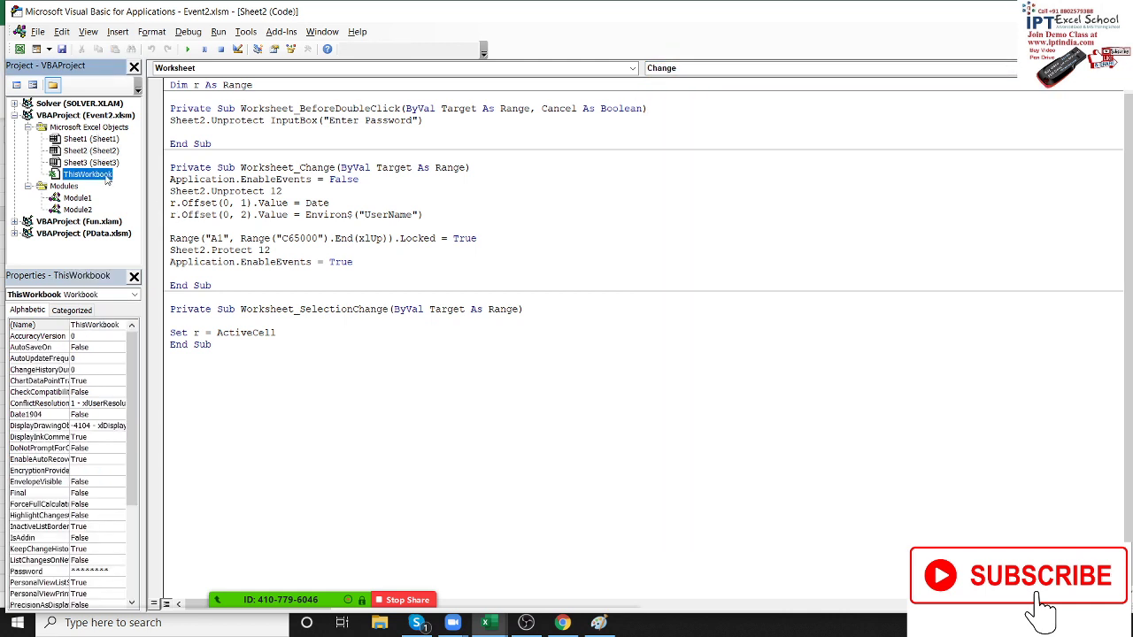
Create a Workbook_Open procedure in ThisWorkbook by choosing Workbook in the Object list.
double_click(106, 180)
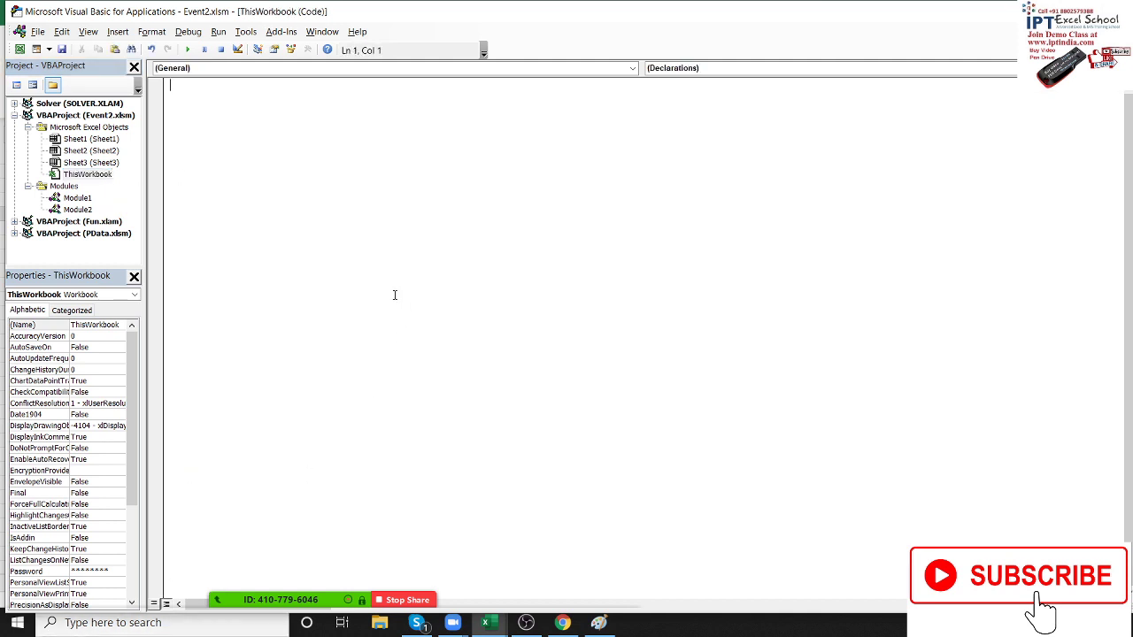
left_click(306, 69)
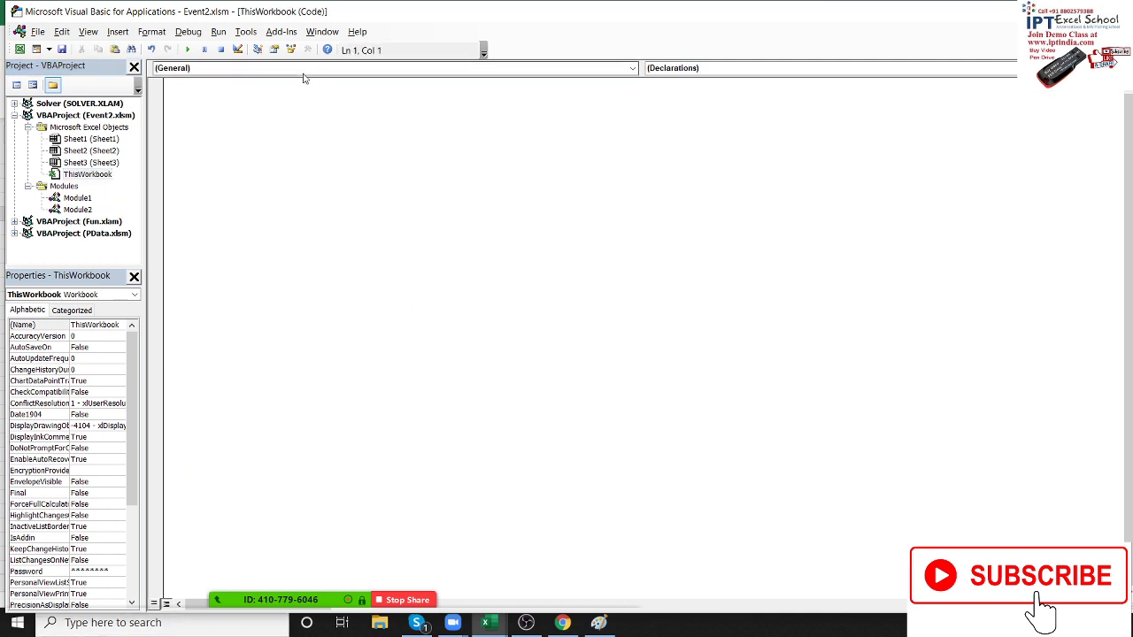
left_click(292, 102)
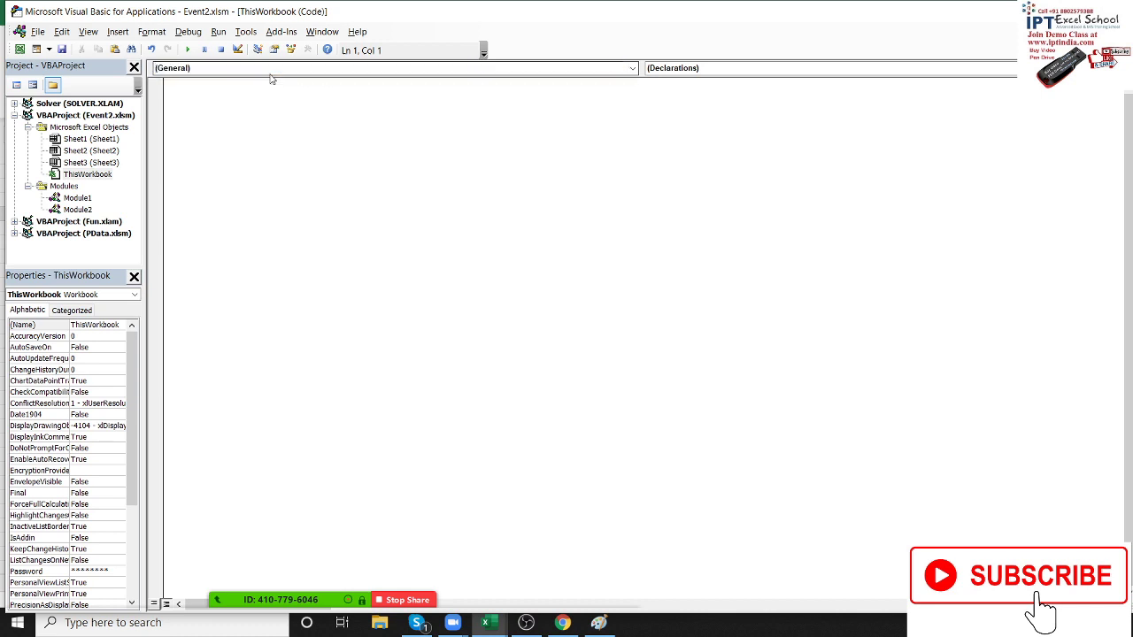
left_click(270, 68)
left_click(567, 68)
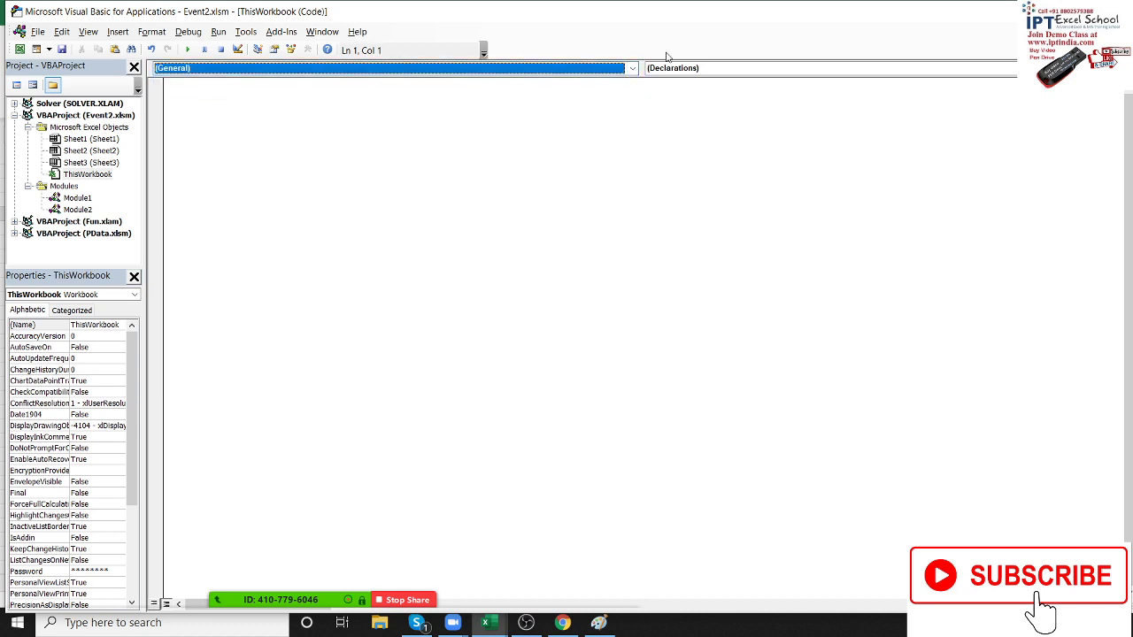
left_click(566, 68)
left_click(531, 96)
left_click(510, 81)
left_click(510, 70)
key("Down")
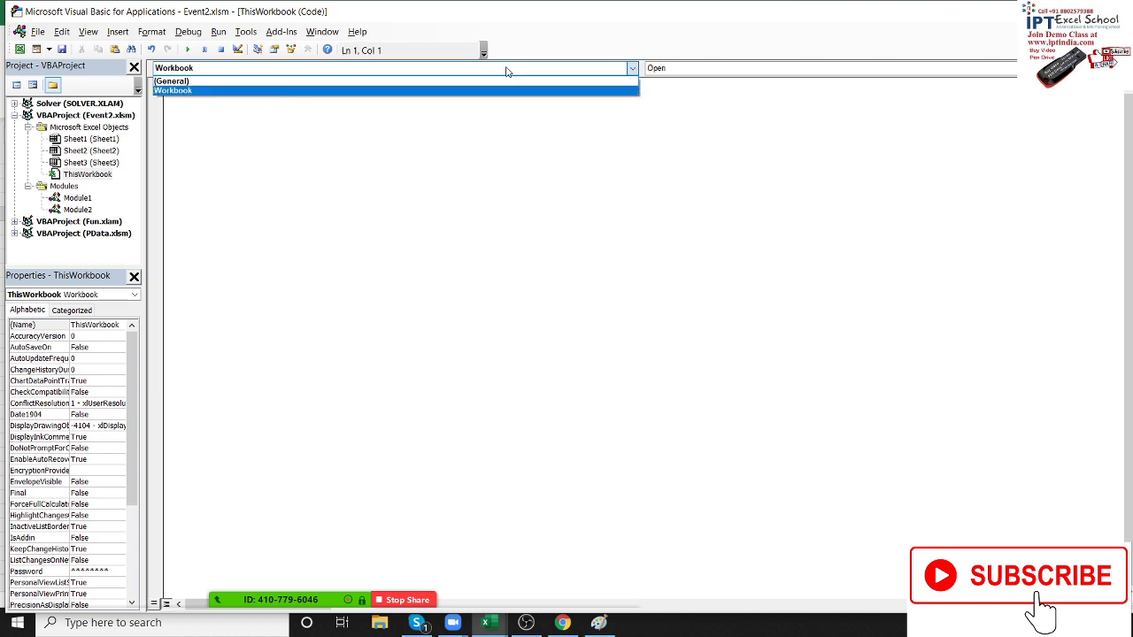
key("Return")
key("Return")
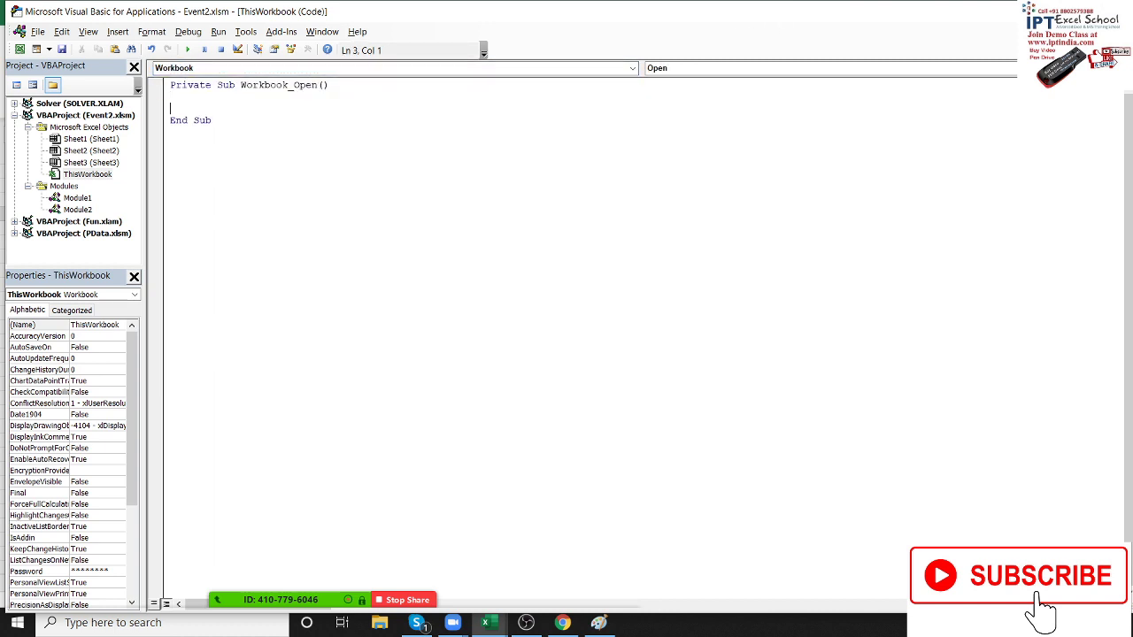
Add Sheet1.Activate as the first line of Workbook_Open.
type("sheet")
type("1.")
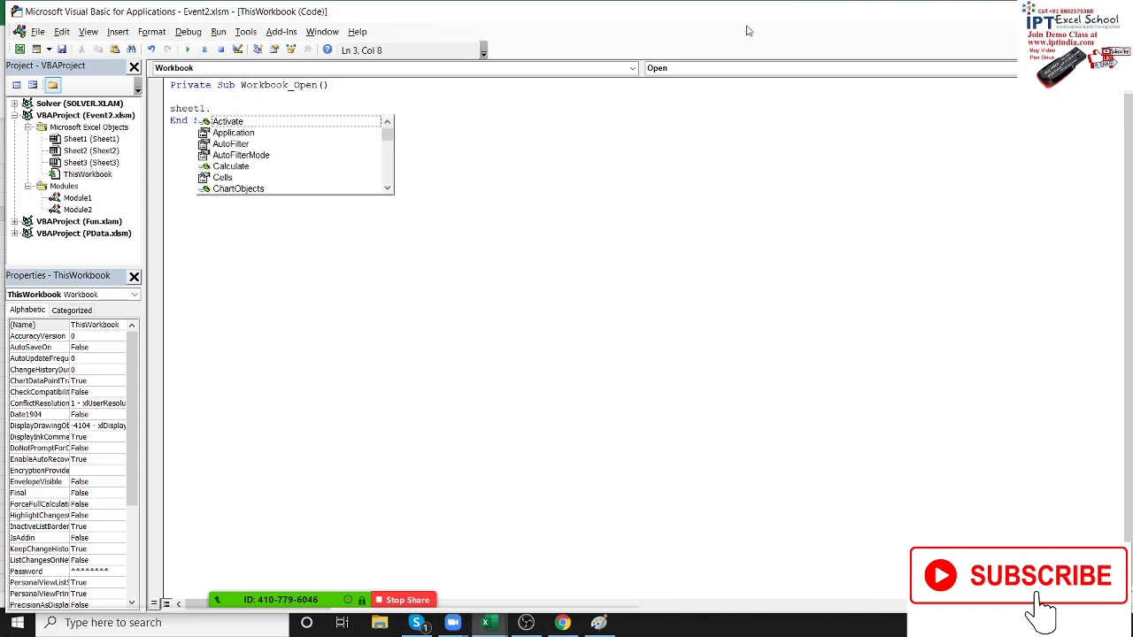
key("Return")
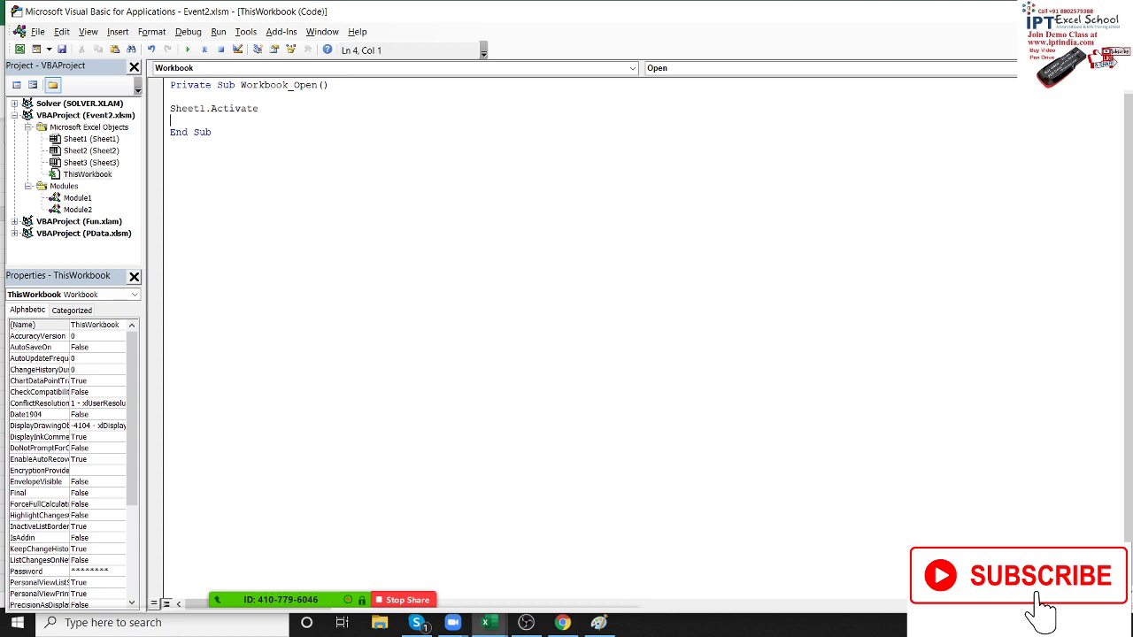
key("Down")
key("Down")
left_click(238, 113)
double_click(286, 106)
left_click(285, 108)
Add MsgBox "Welcome" below Sheet1.Activate.
key("Return")
type("ms")
type("gbox \"")
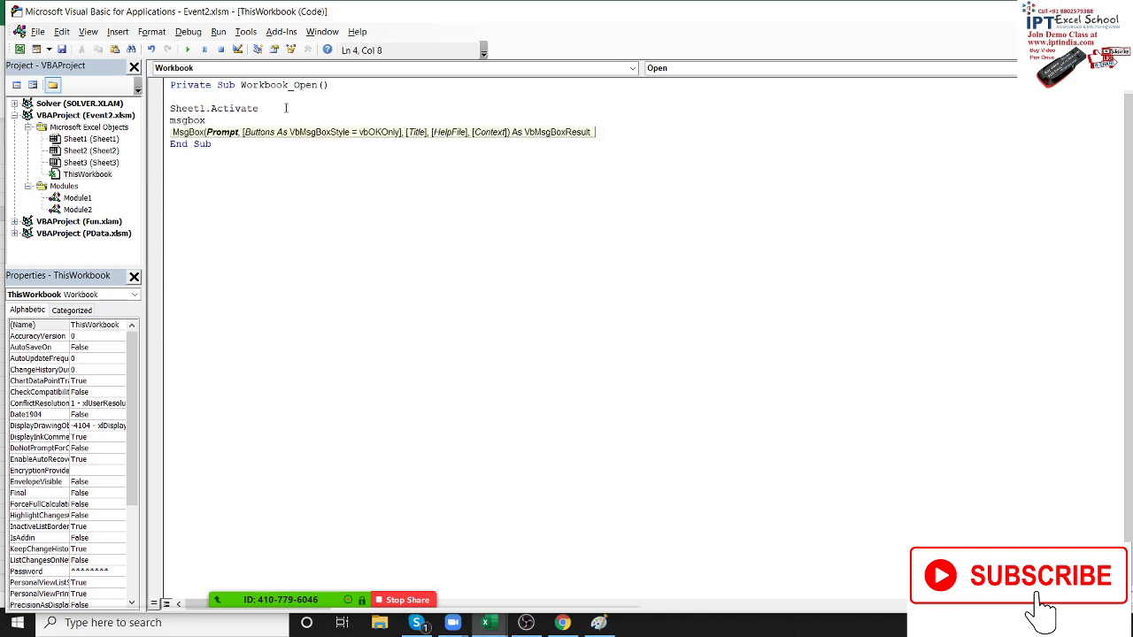
type("Please E")
type("nter")
key("BackSpace")
key("BackSpace")
key("BackSpace")
key("BackSpace")
key("BackSpace")
key("BackSpace")
key("BackSpace")
key("BackSpace")
key("BackSpace")
key("BackSpace")
key("BackSpace")
key("BackSpace")
type("We")
type("lcom")
type("e\"")
key("Return")
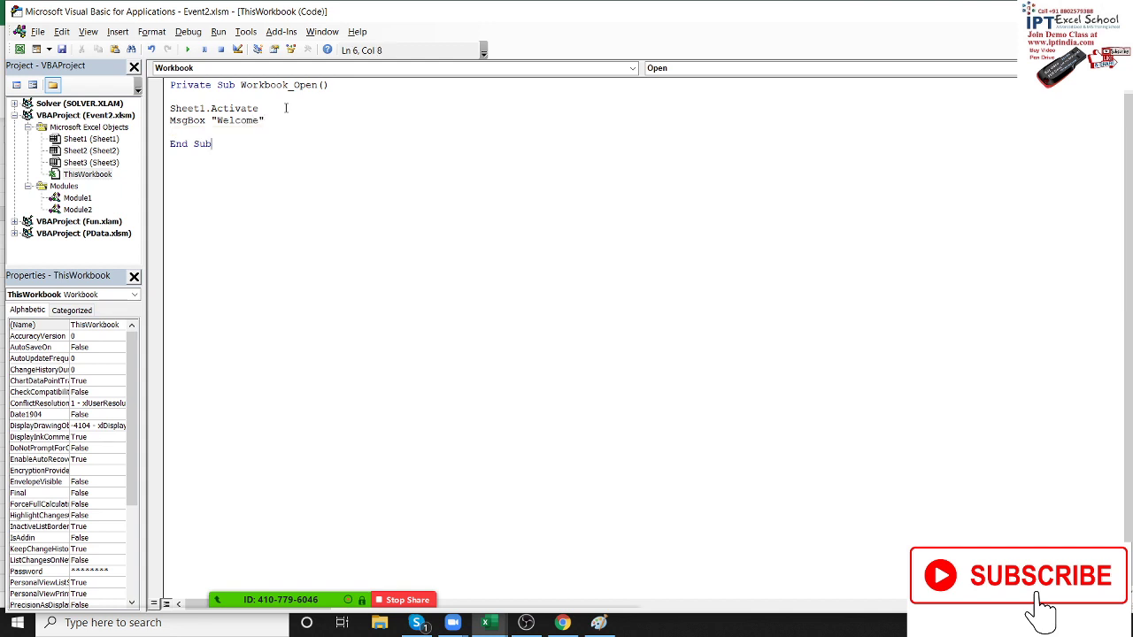
key("Down")
key("Down")
Insert Workbook_NewSheet and type activesheet.name=inputbox("Enter Name") inside it.
left_click(662, 69)
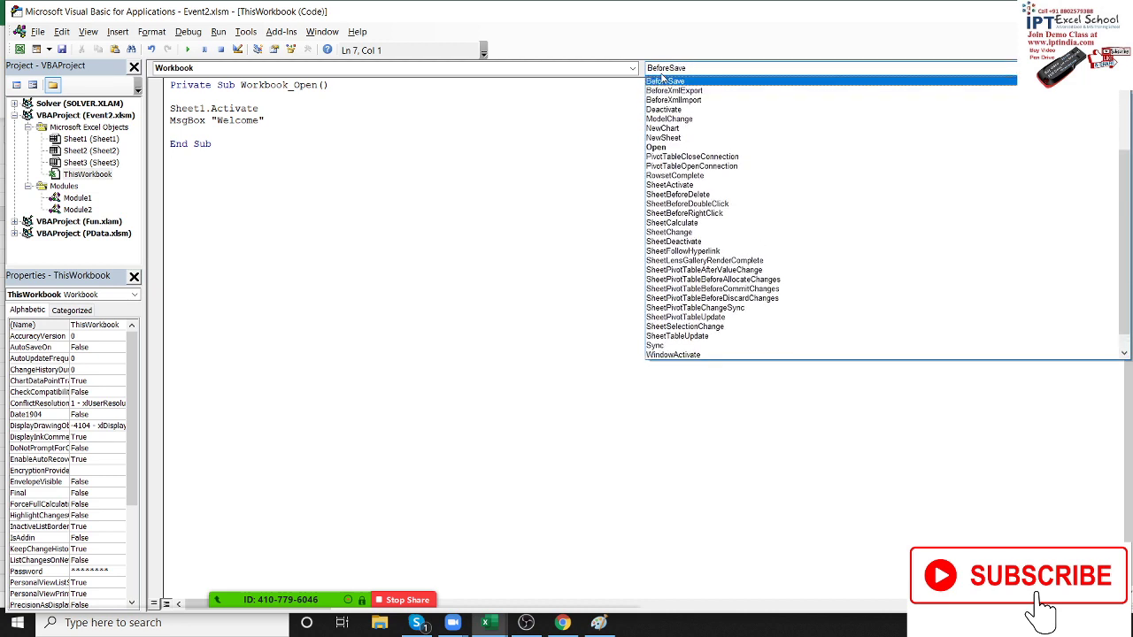
key("Down")
key("Return")
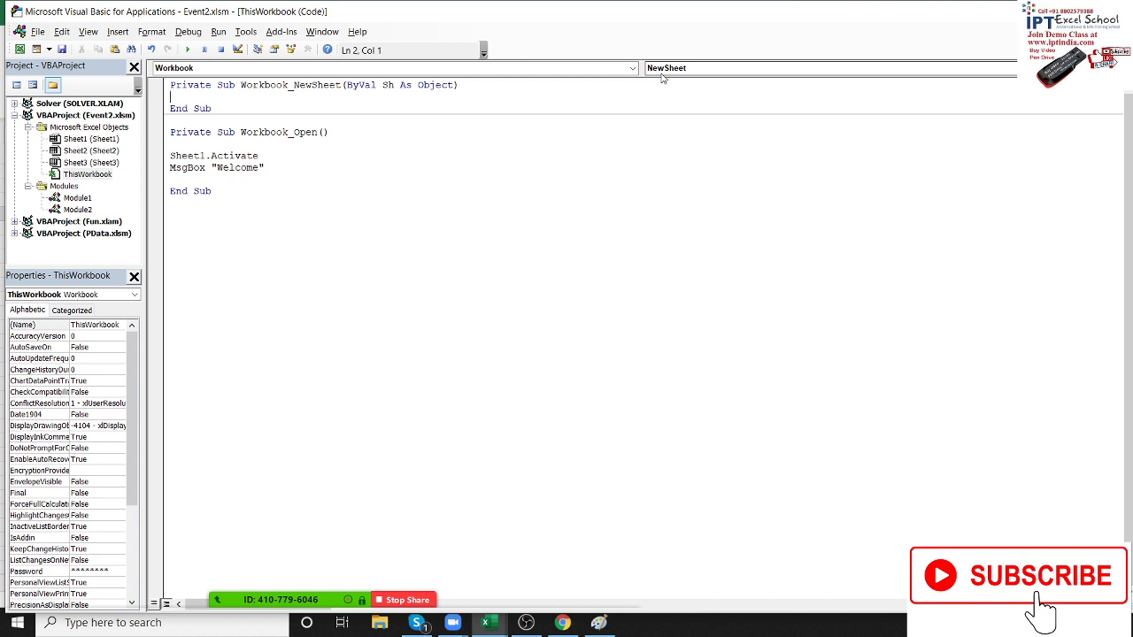
type("Sheet")
key("BackSpace")
key("BackSpace")
key("BackSpace")
key("BackSpace")
key("BackSpace")
type("activ")
type("esheet.")
type("name")
type("=in")
type("putb")
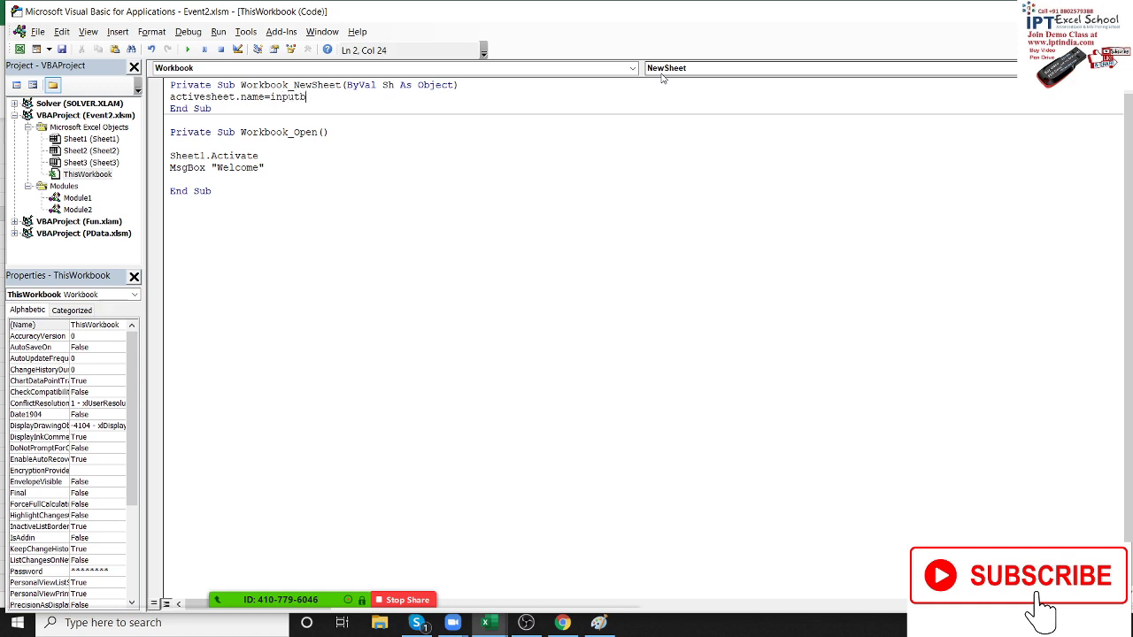
type("ox(")
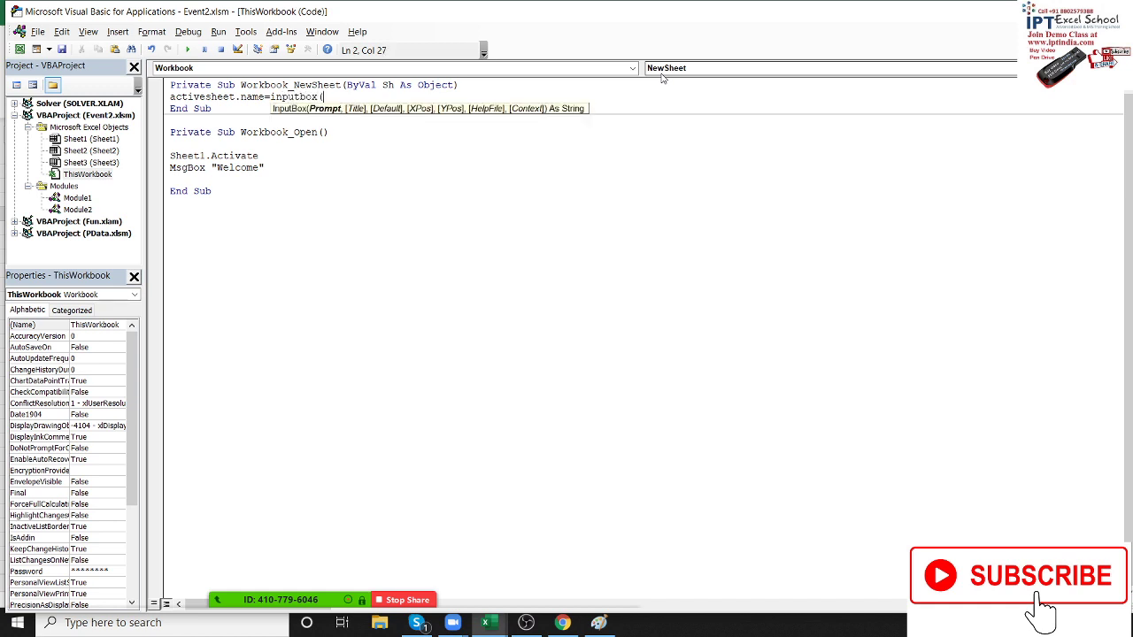
type("\"Enter ")
type("Name")
type("\"")
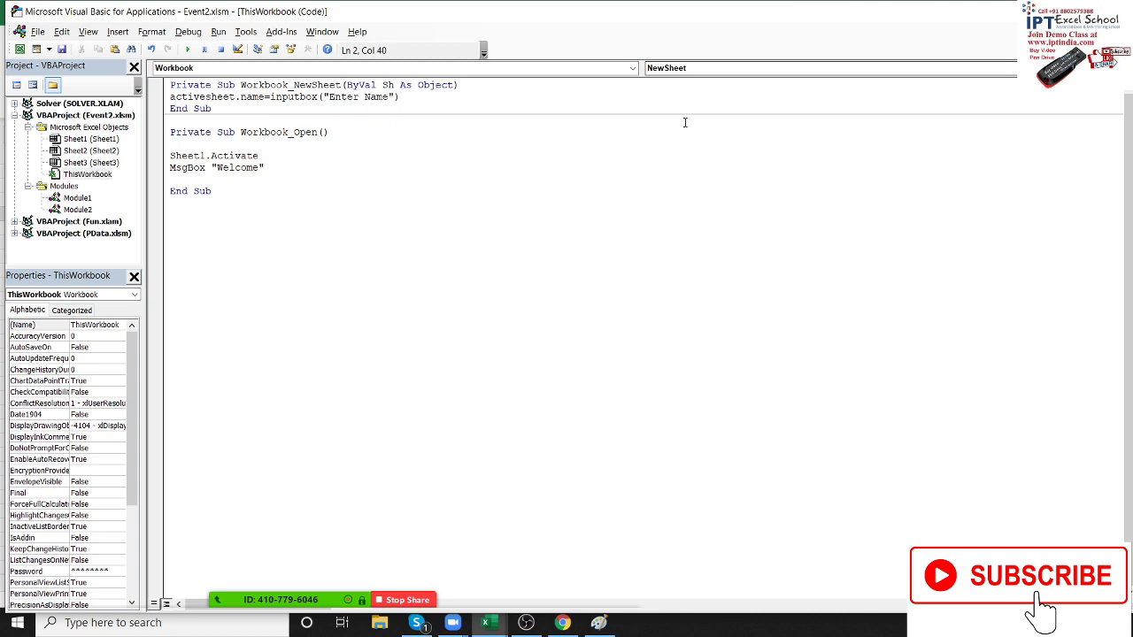
Test the NewSheet prompt by adding a worksheet named Data, then return to the ThisWorkbook code.
left_click(418, 145)
key("alt+F11")
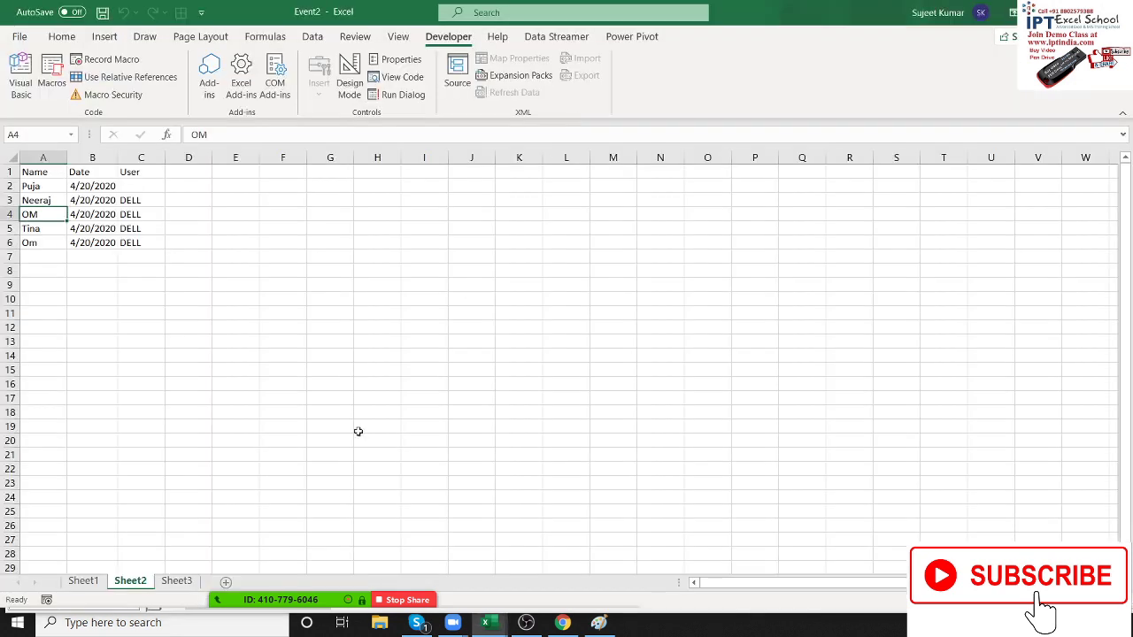
left_click(225, 584)
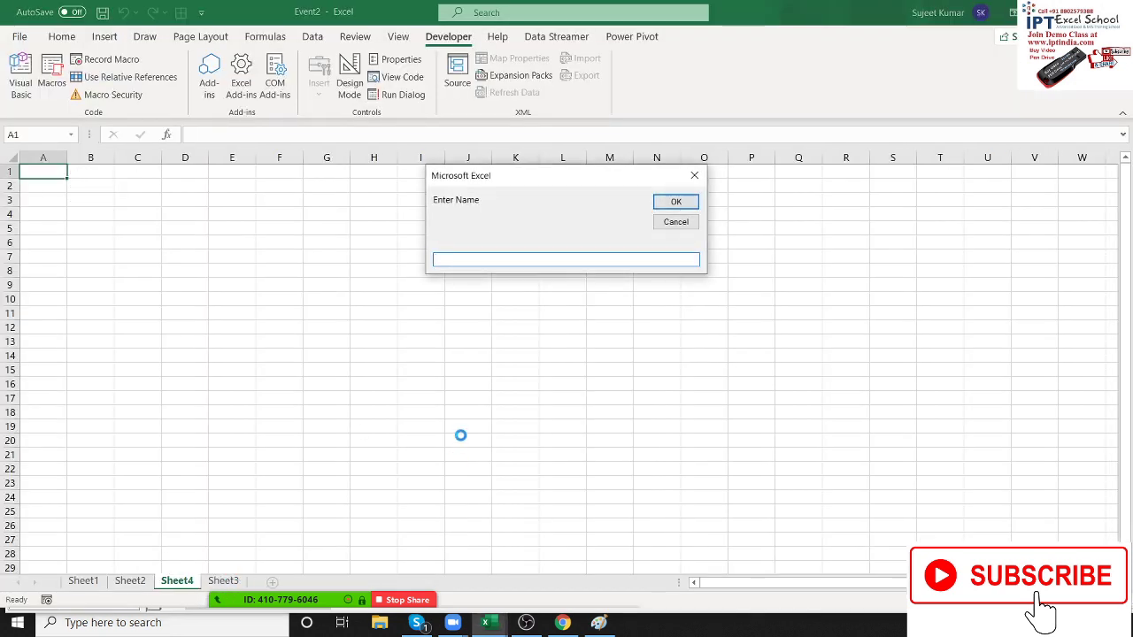
type("Data")
left_click(676, 201)
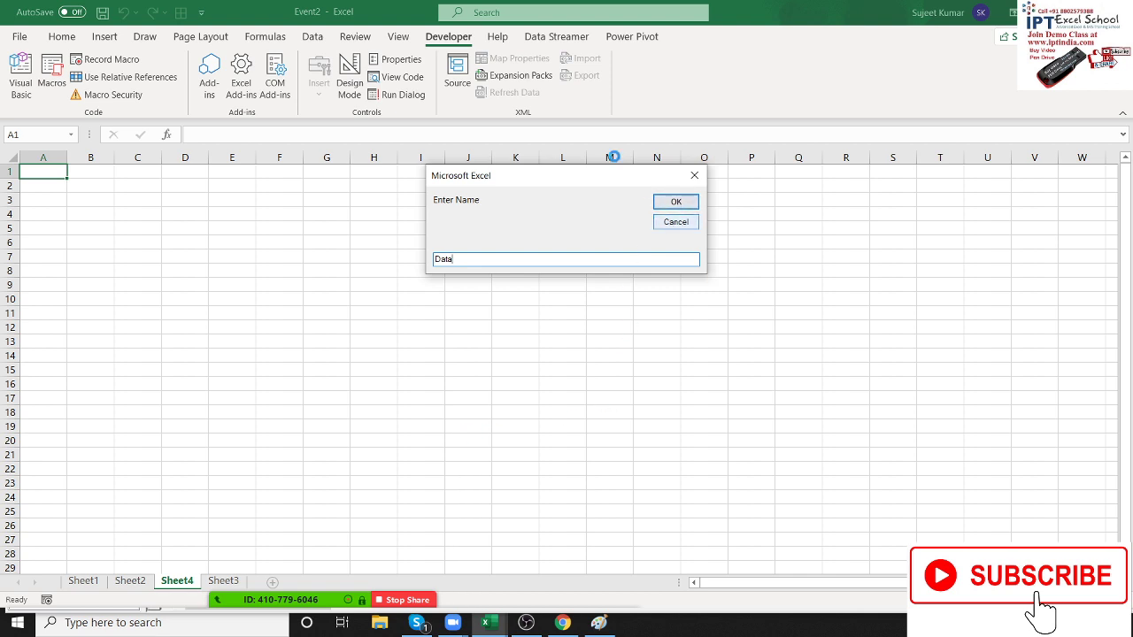
left_click(676, 202)
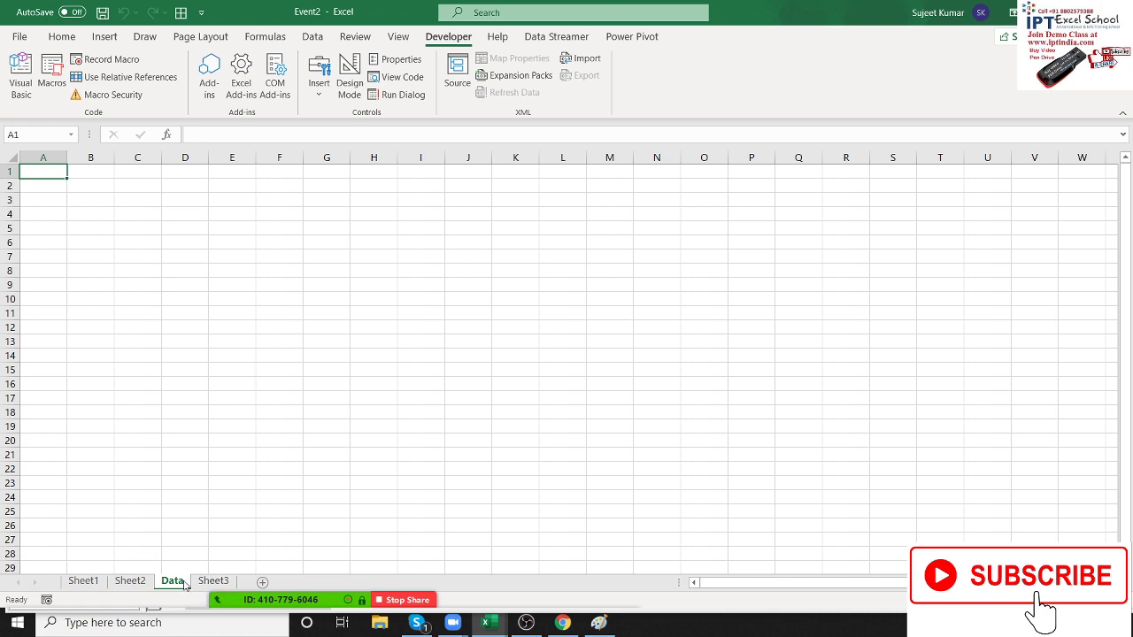
key("alt+F11")
left_click(732, 69)
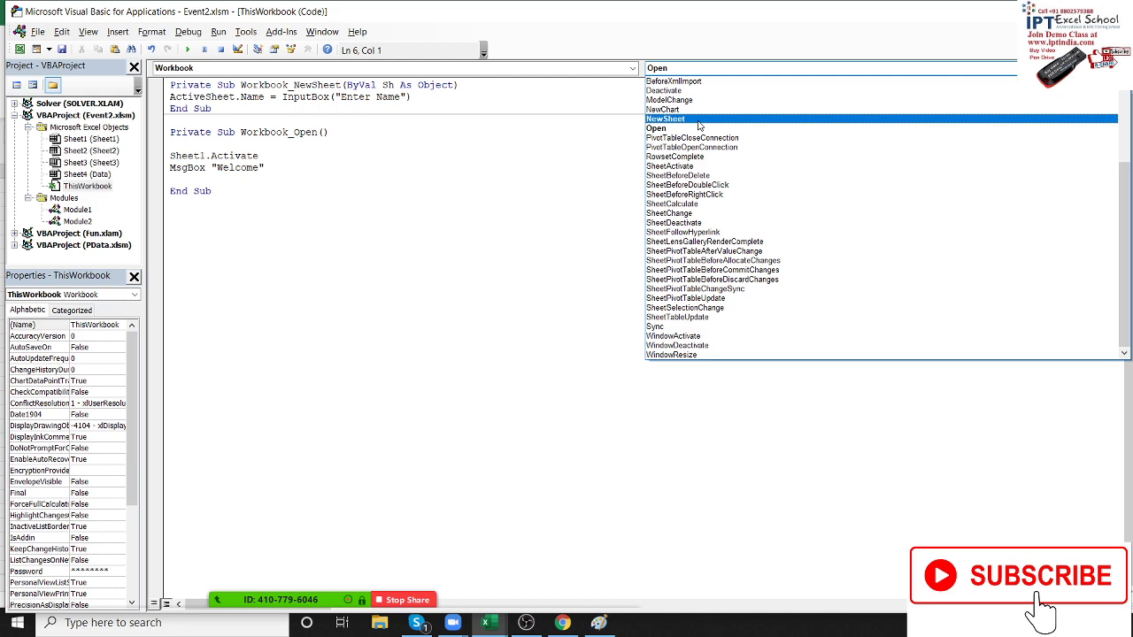
Dismiss the Procedure event list without changes and bring Excel's empty Data sheet back.
scroll(745, 119, "up", 5)
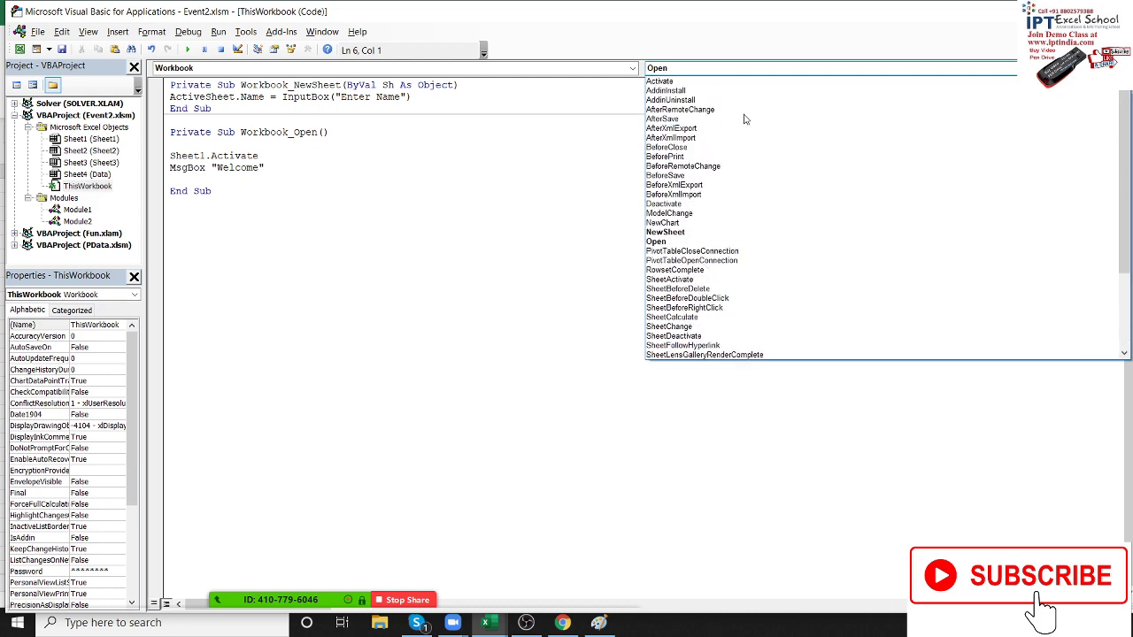
left_click(529, 253)
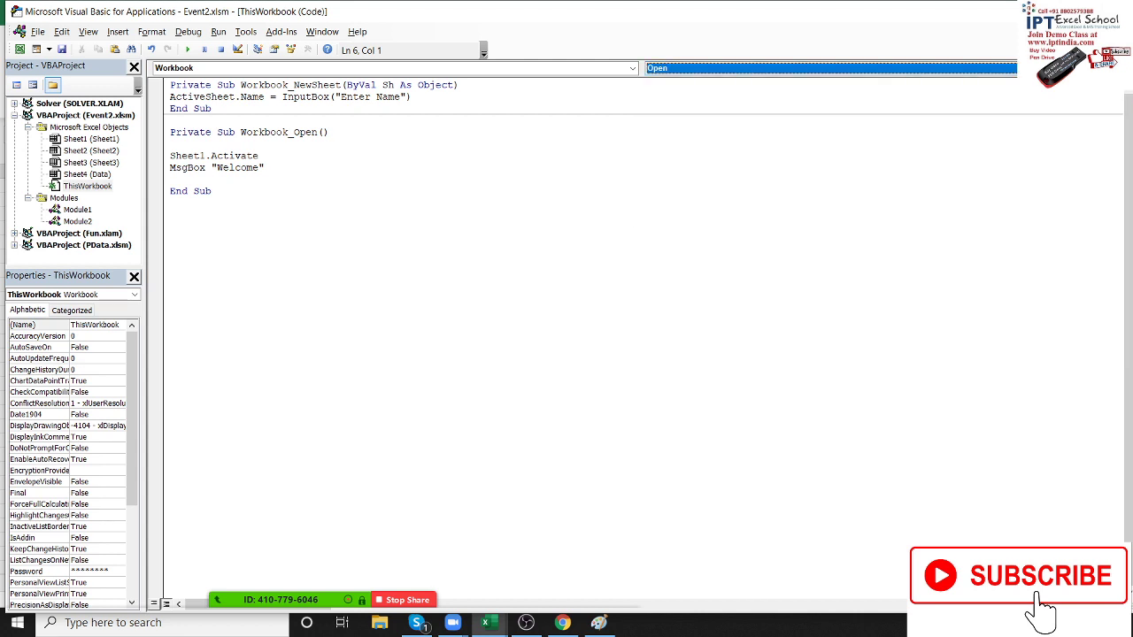
key("alt+F11")
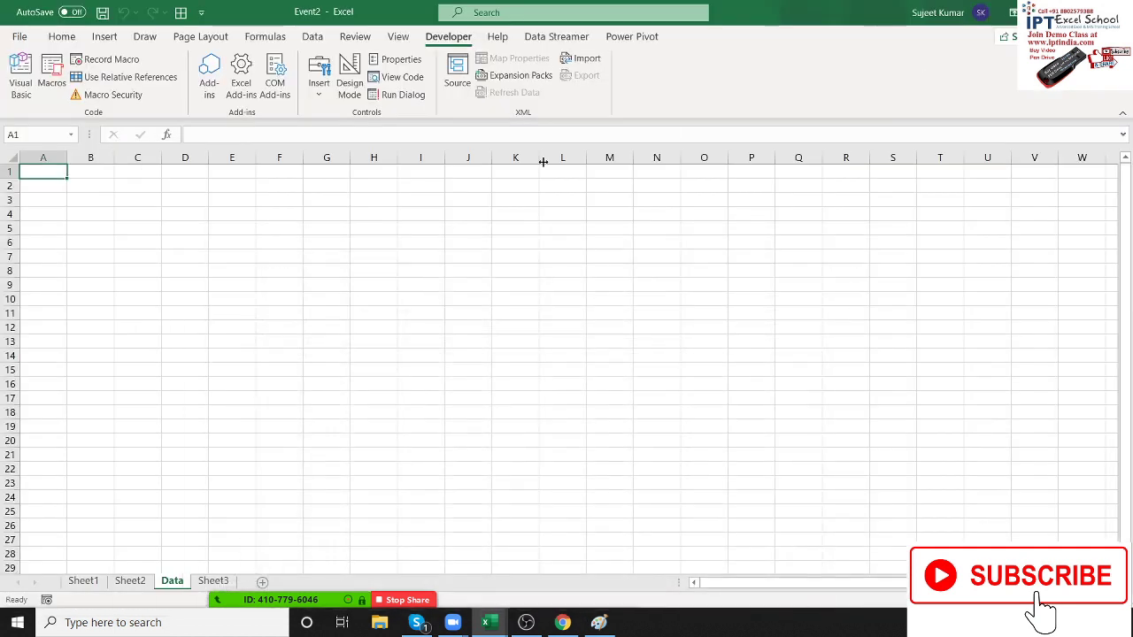
View Sheet2, then return to Sheet1's student list and select cell C20.
left_click(134, 586)
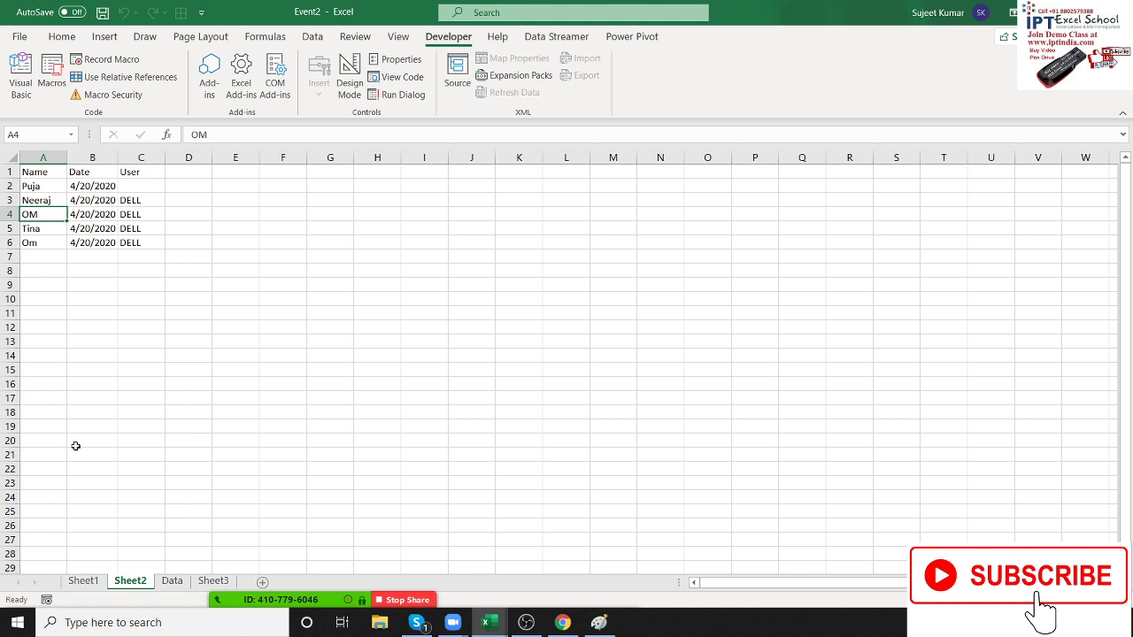
left_click(81, 582)
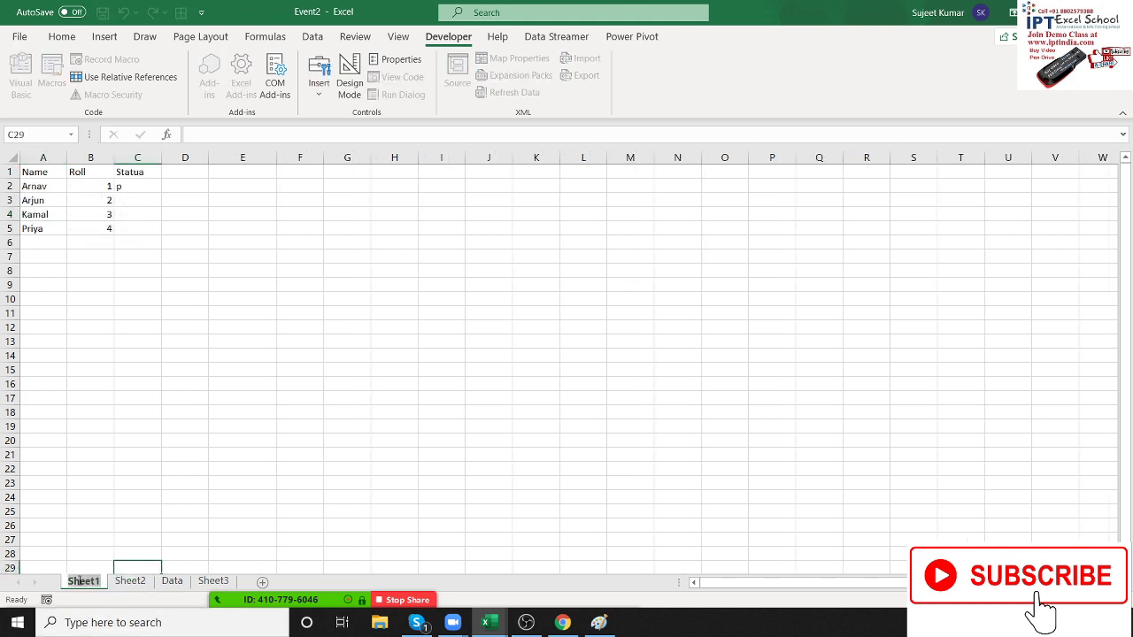
left_click(153, 442)
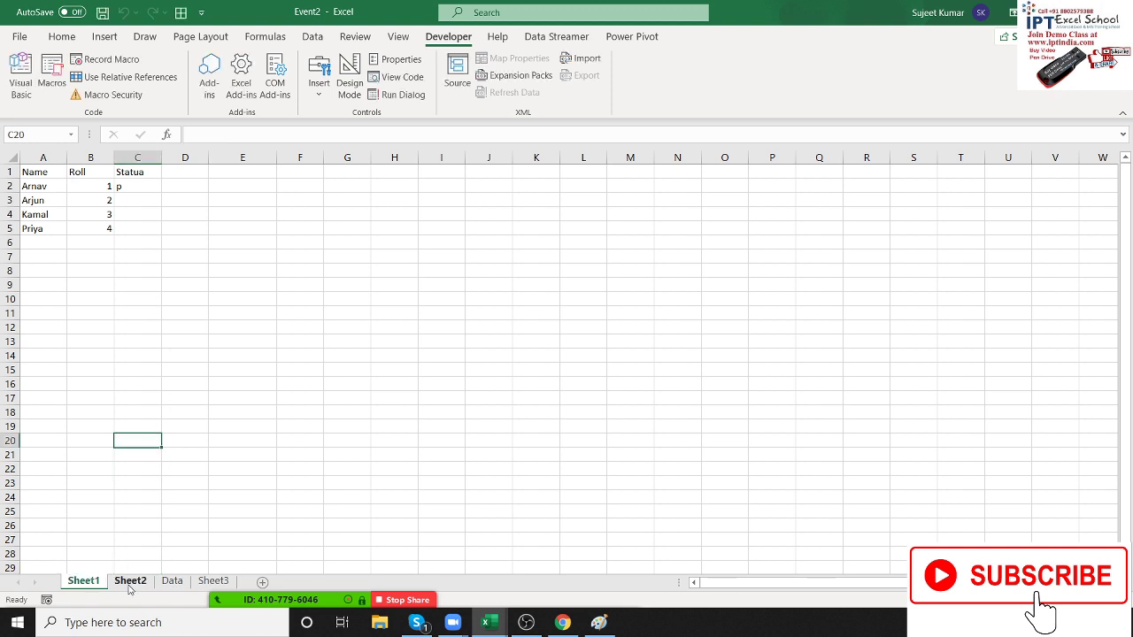
mouse_move(131, 586)
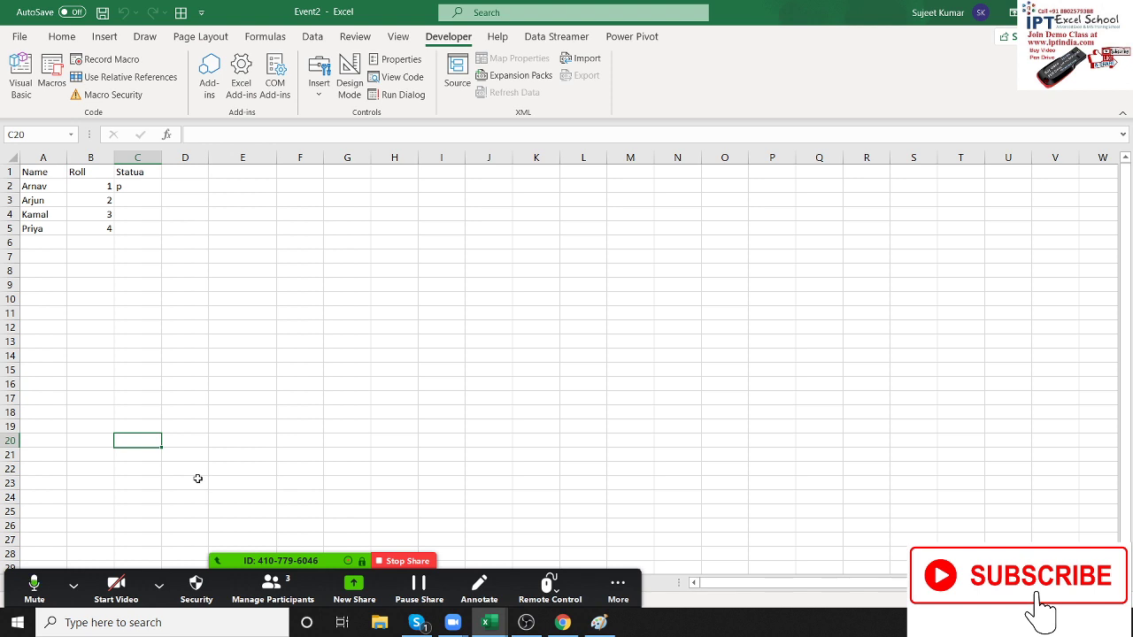